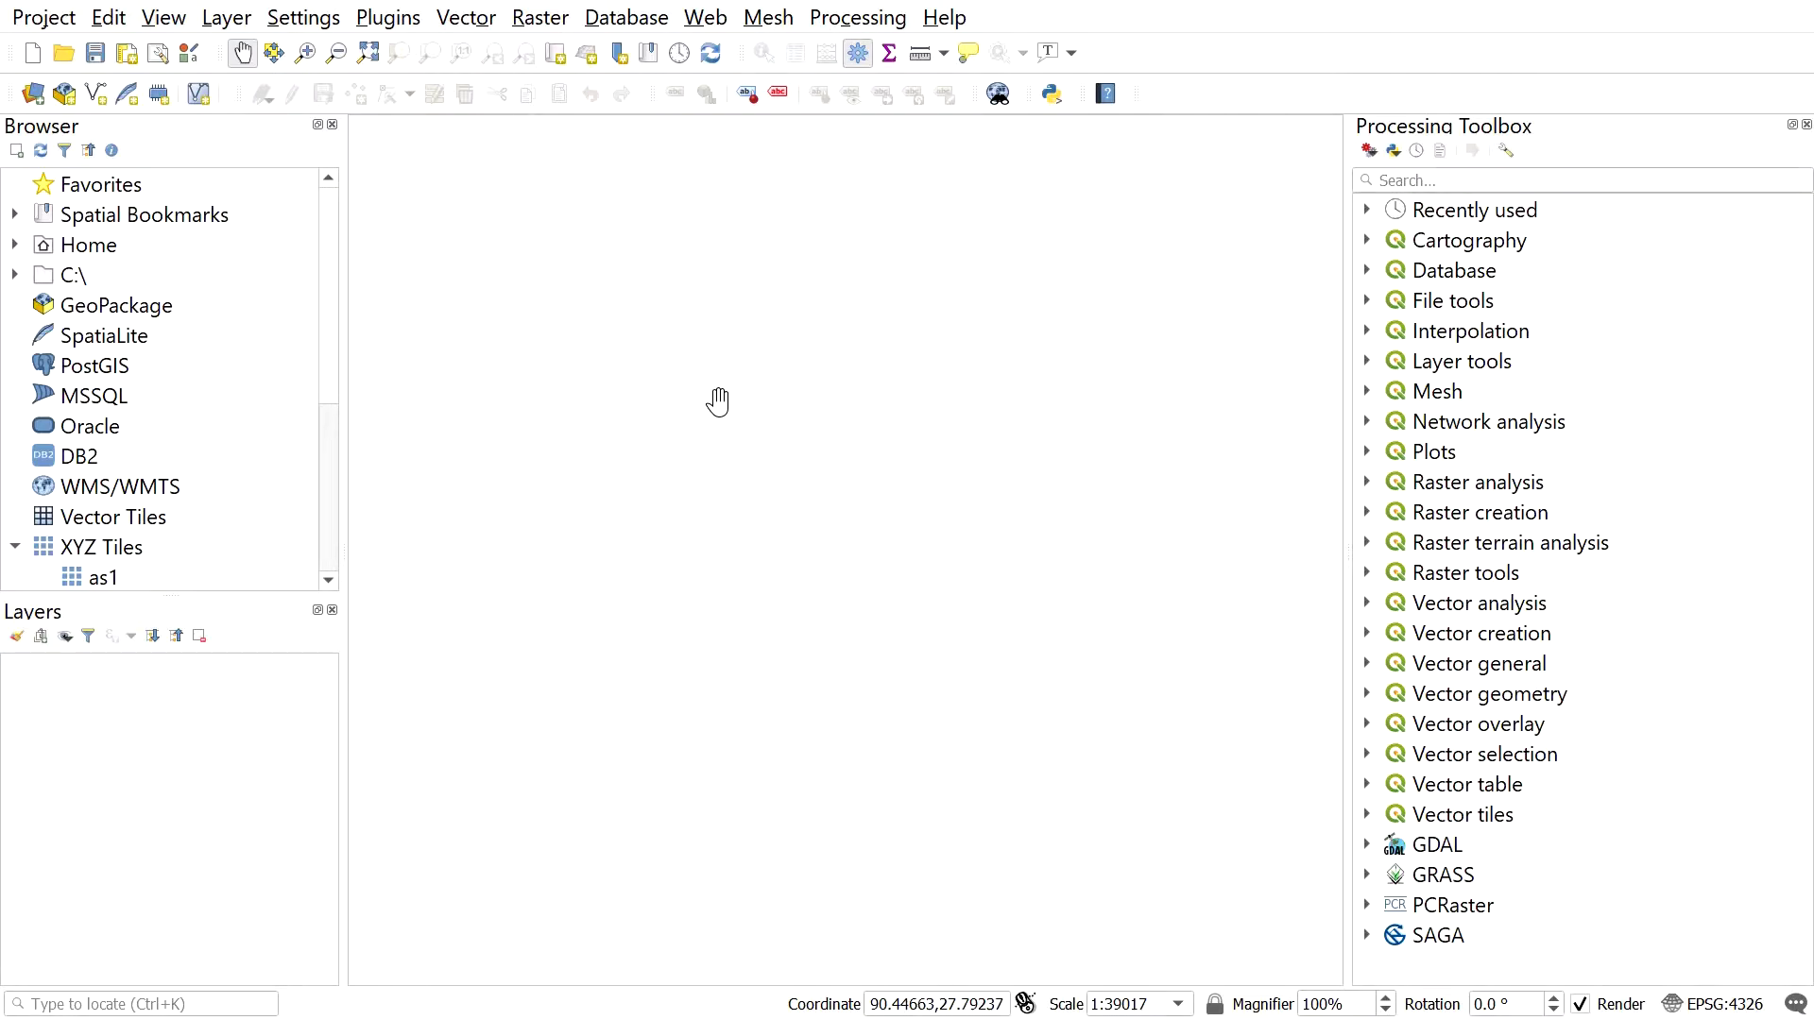
Add DEM.tif as a raster layer and pan the map to frame it.
left_click(229, 23)
mouse_move(255, 123)
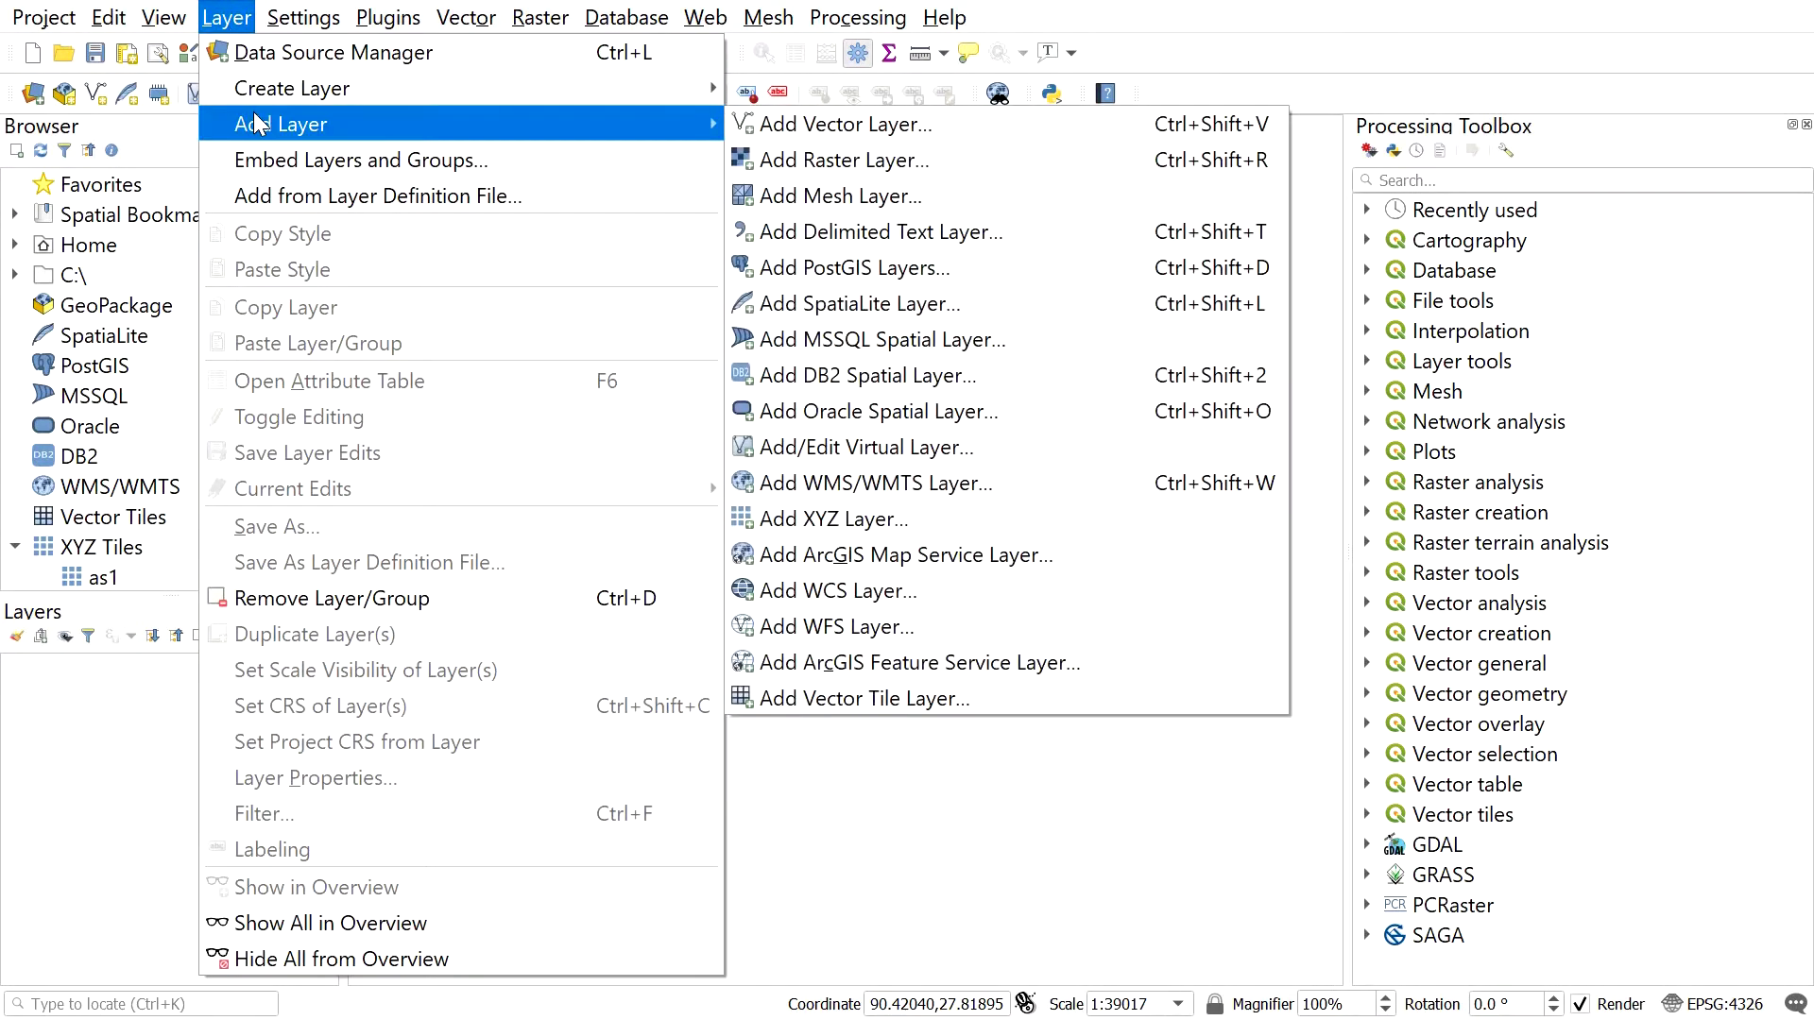
left_click(1064, 164)
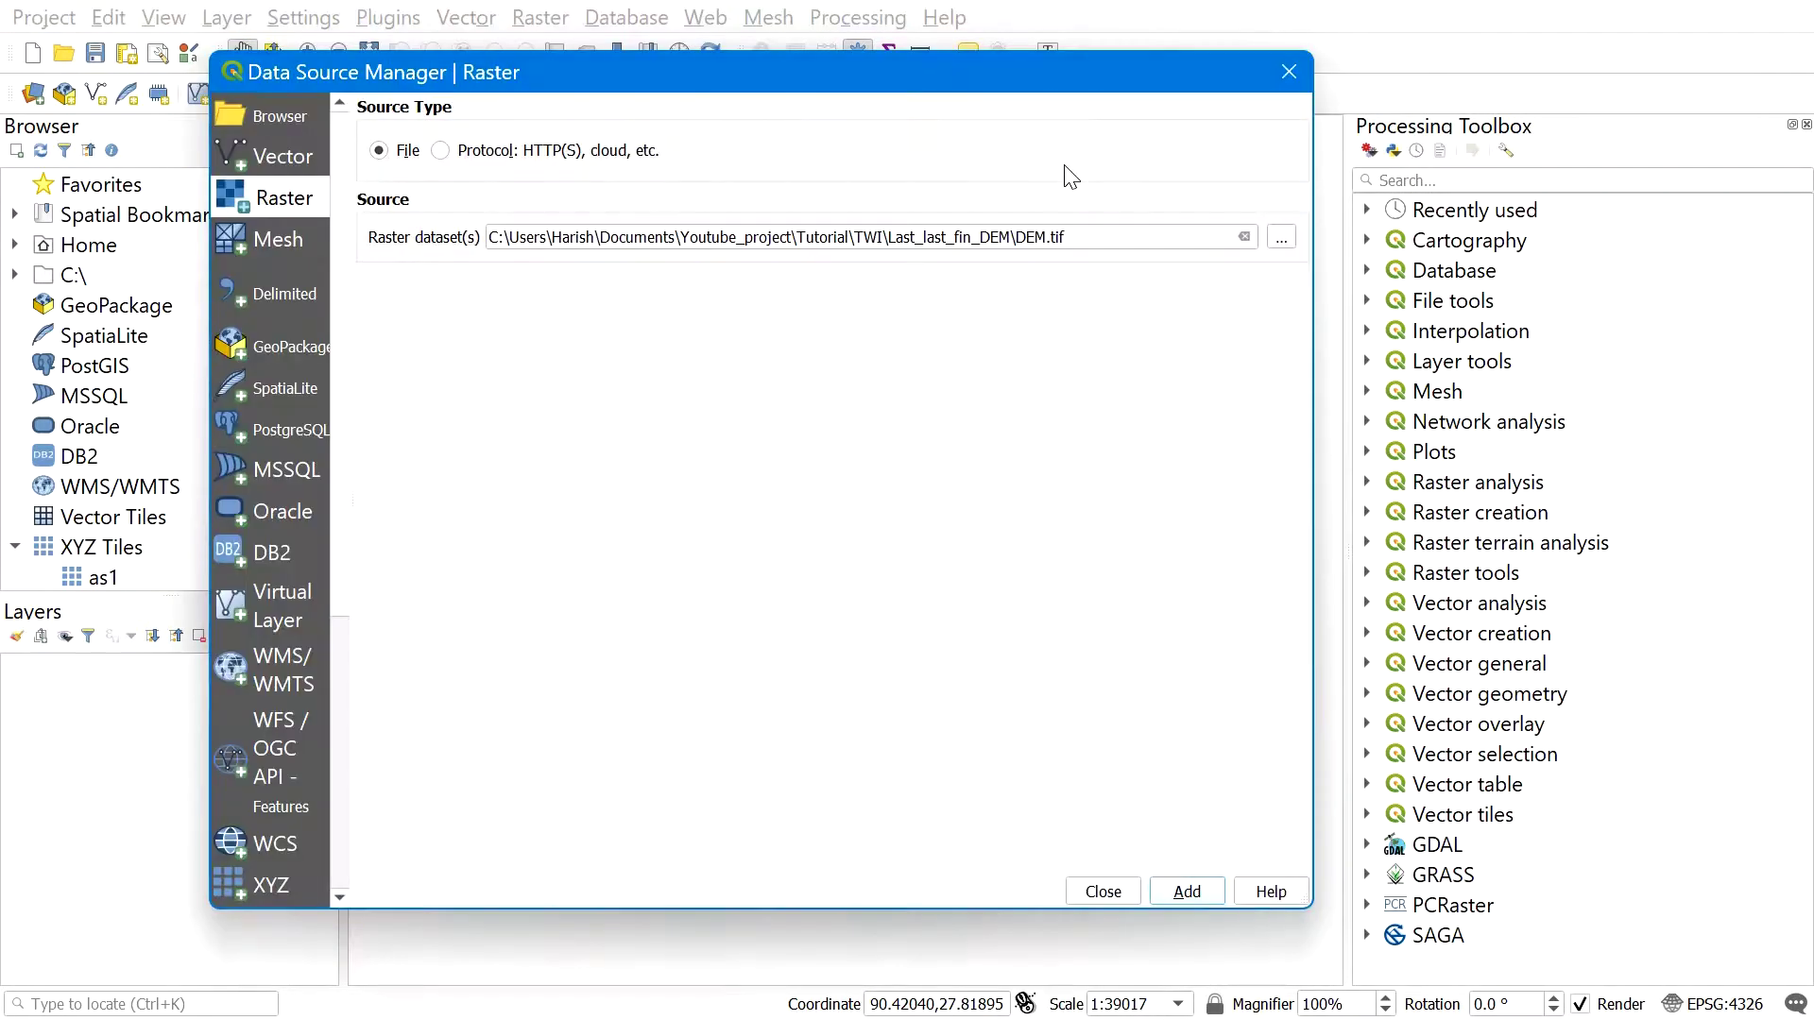
left_click(1281, 238)
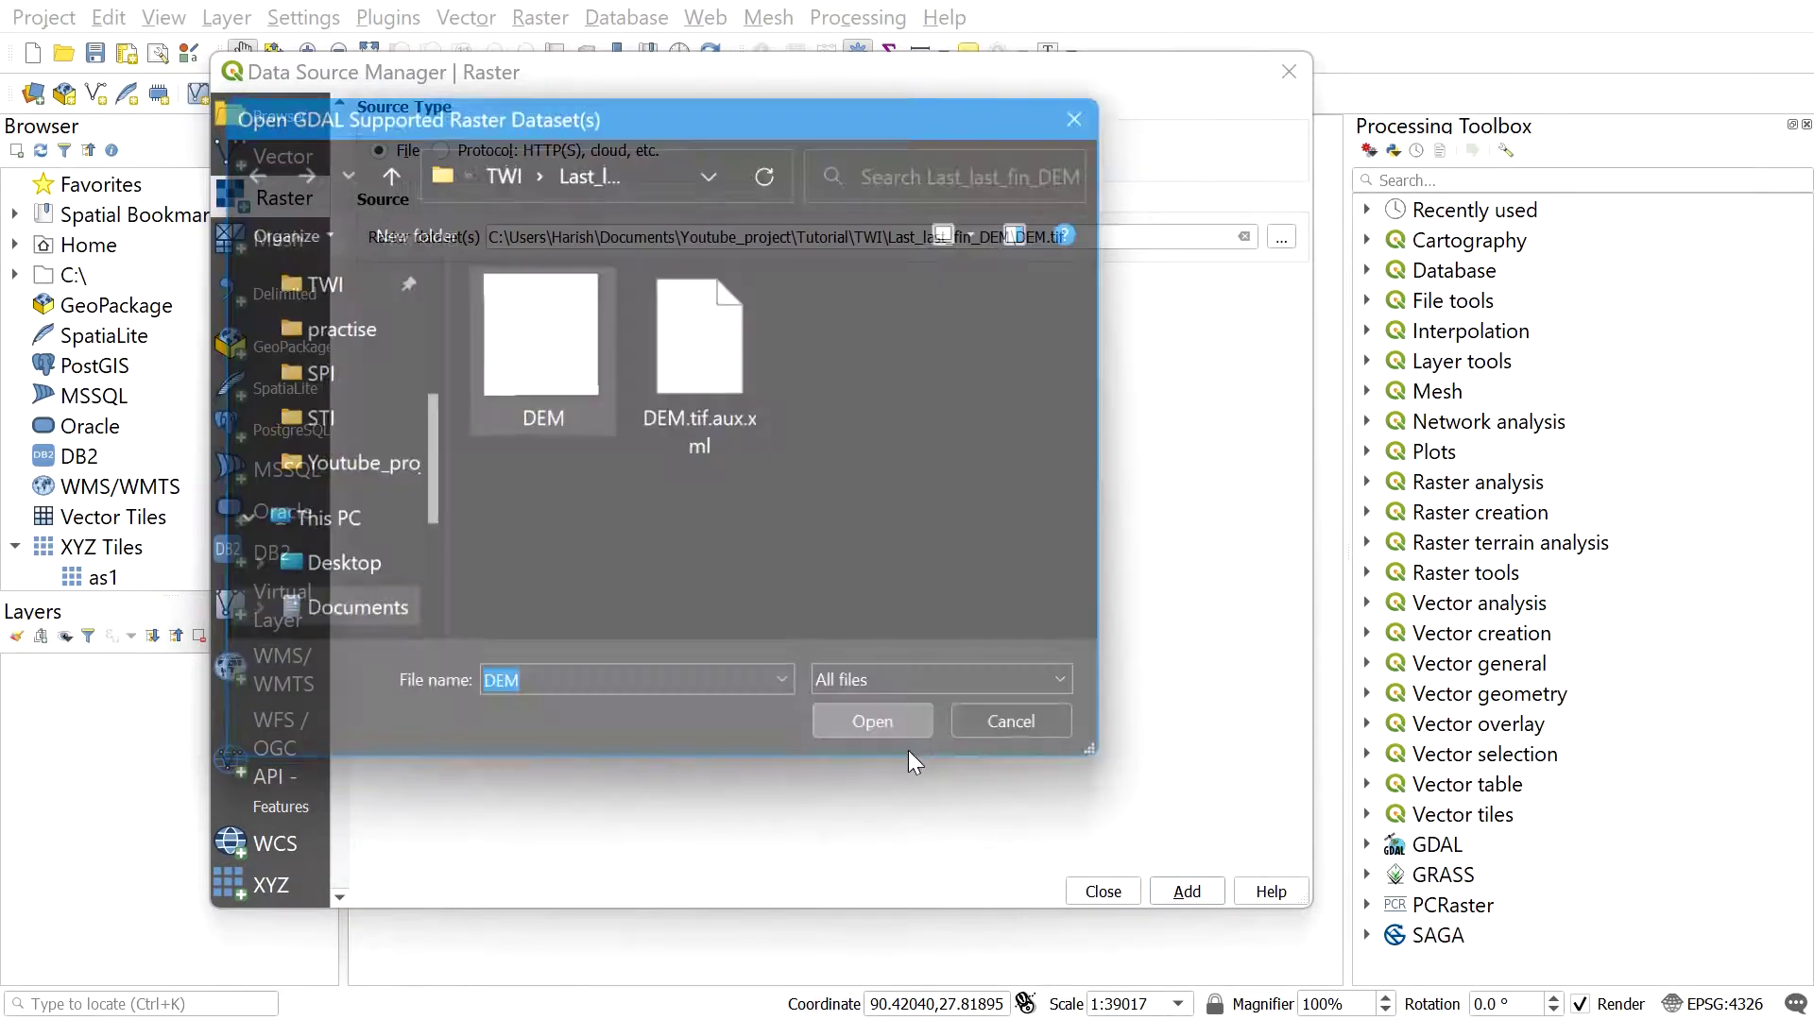
left_click(877, 727)
left_click(1188, 892)
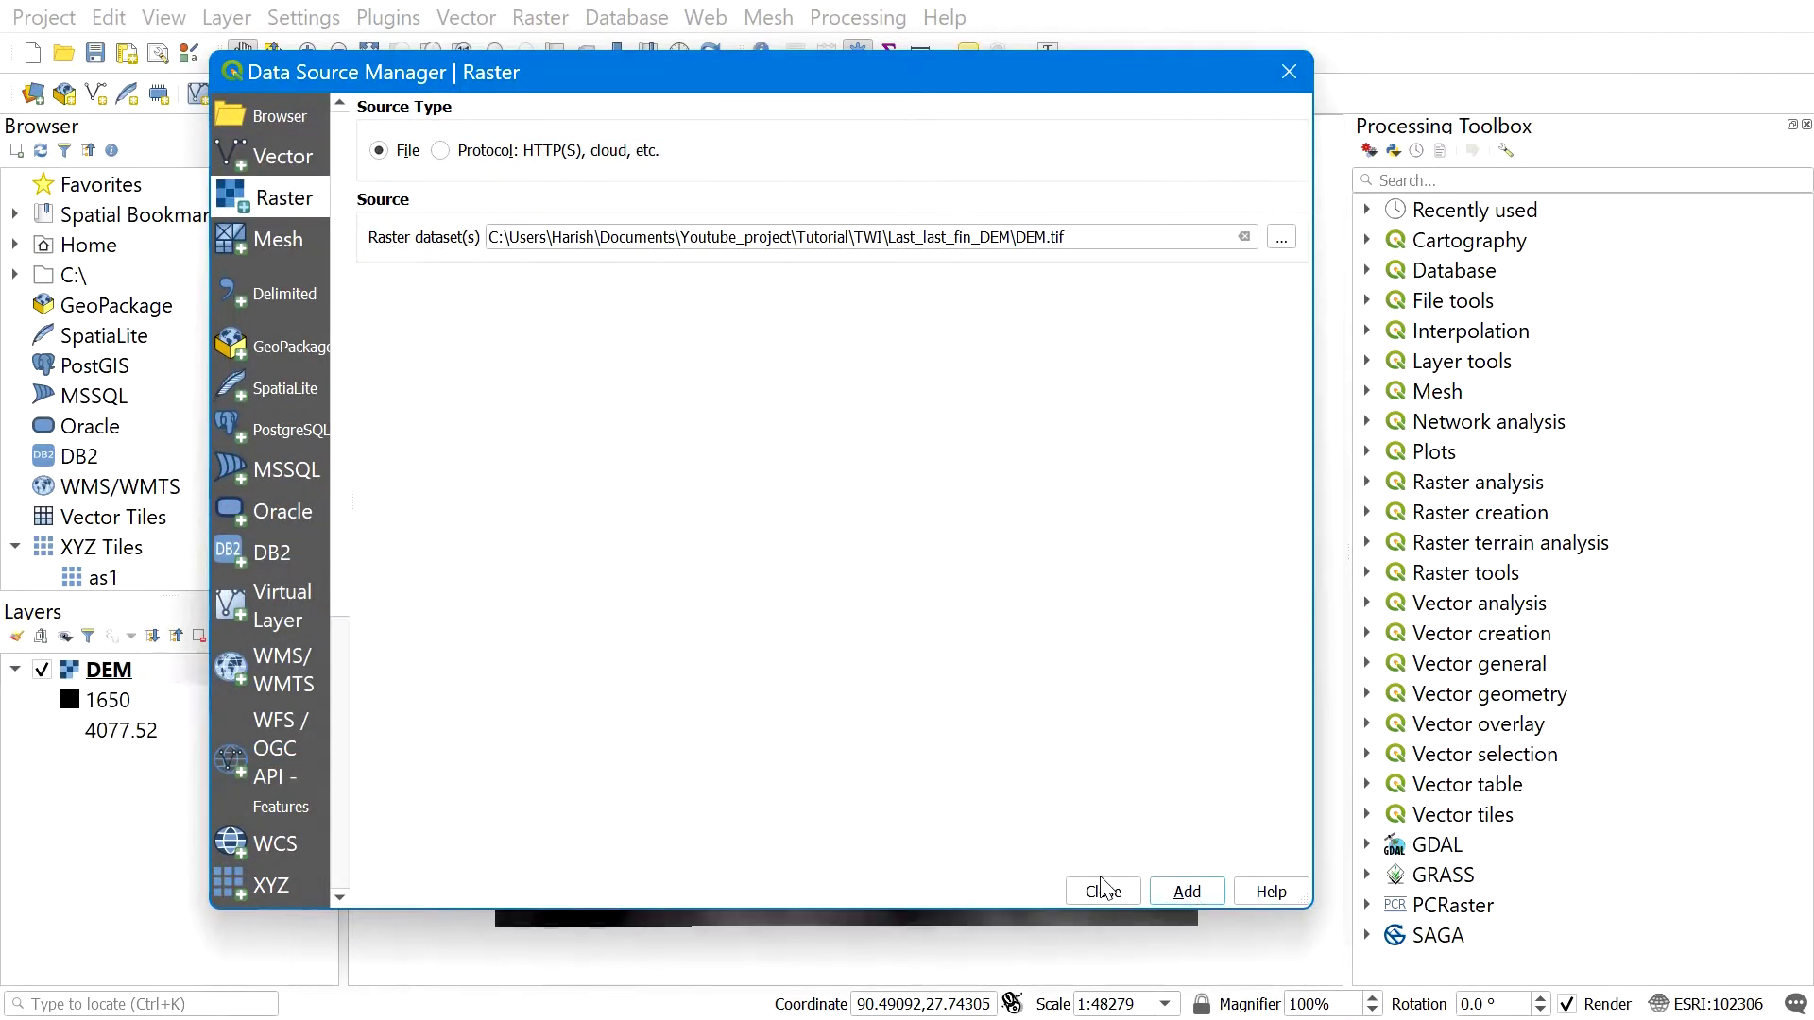
left_click(1103, 892)
left_click_drag(1024, 778, 853, 579)
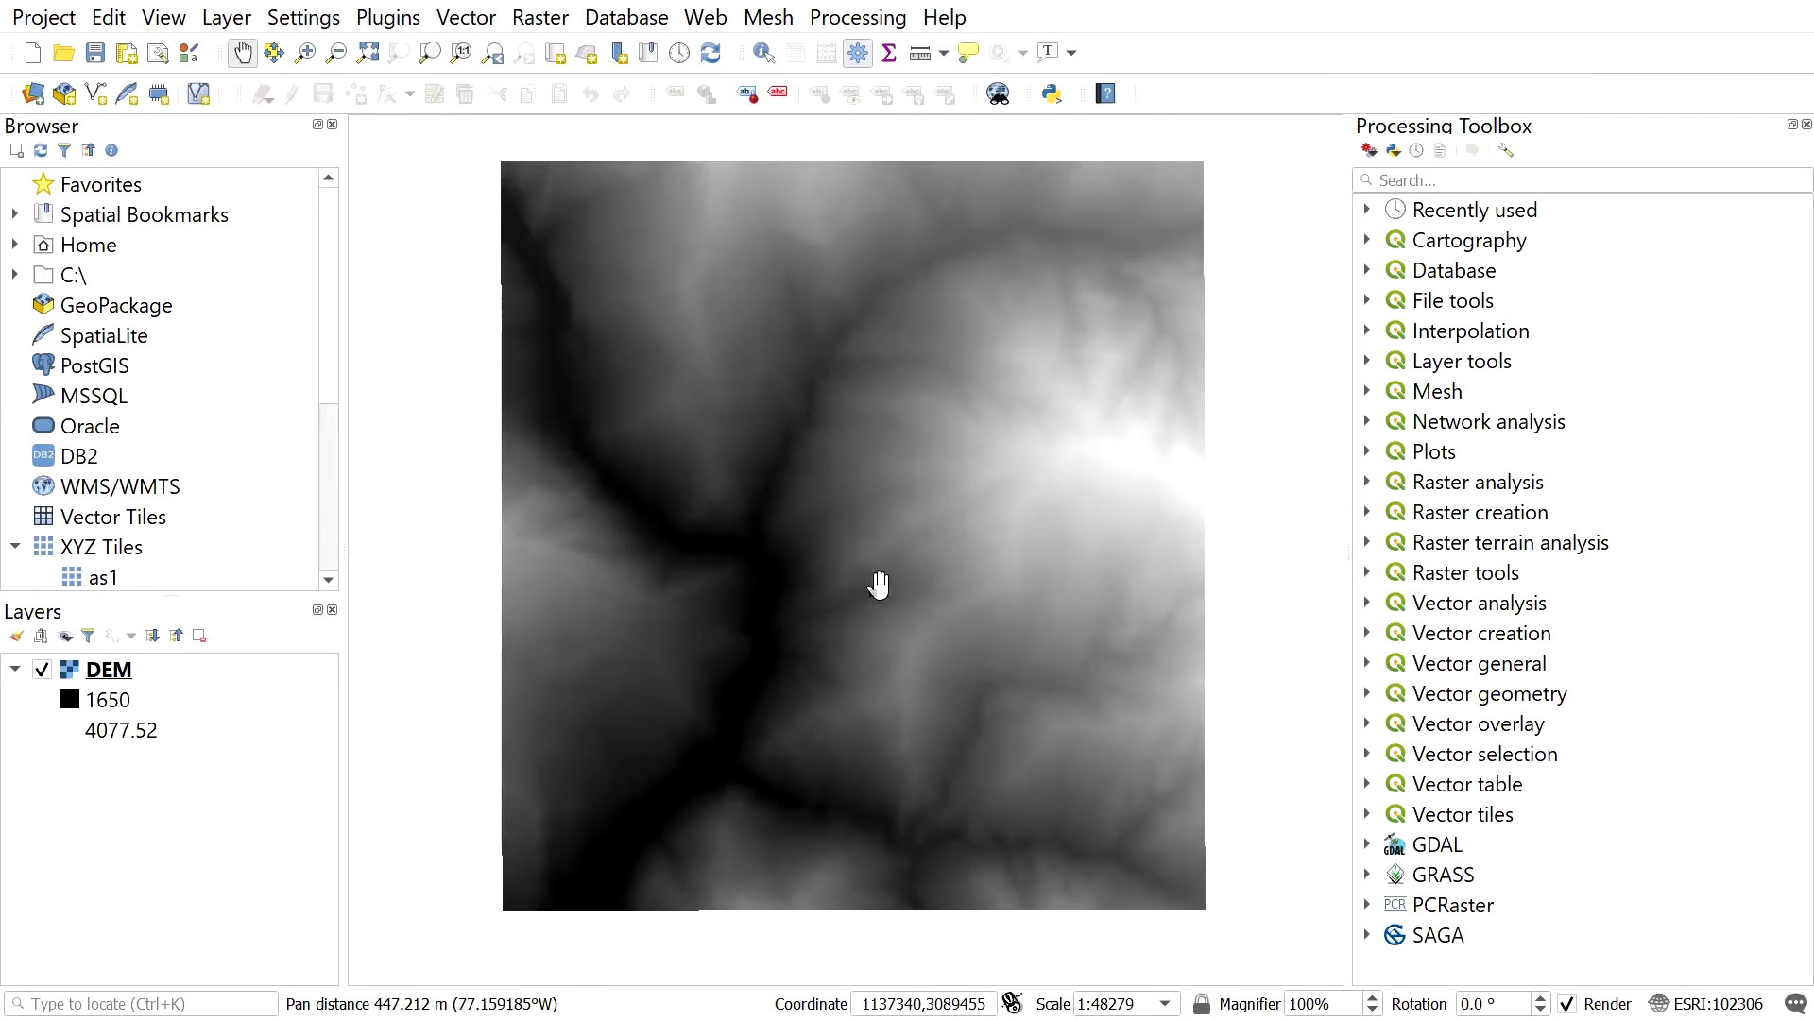
Run the Slope tool with DEM as input, creating a Slope layer ranging 0 to 81.6028.
left_click(537, 18)
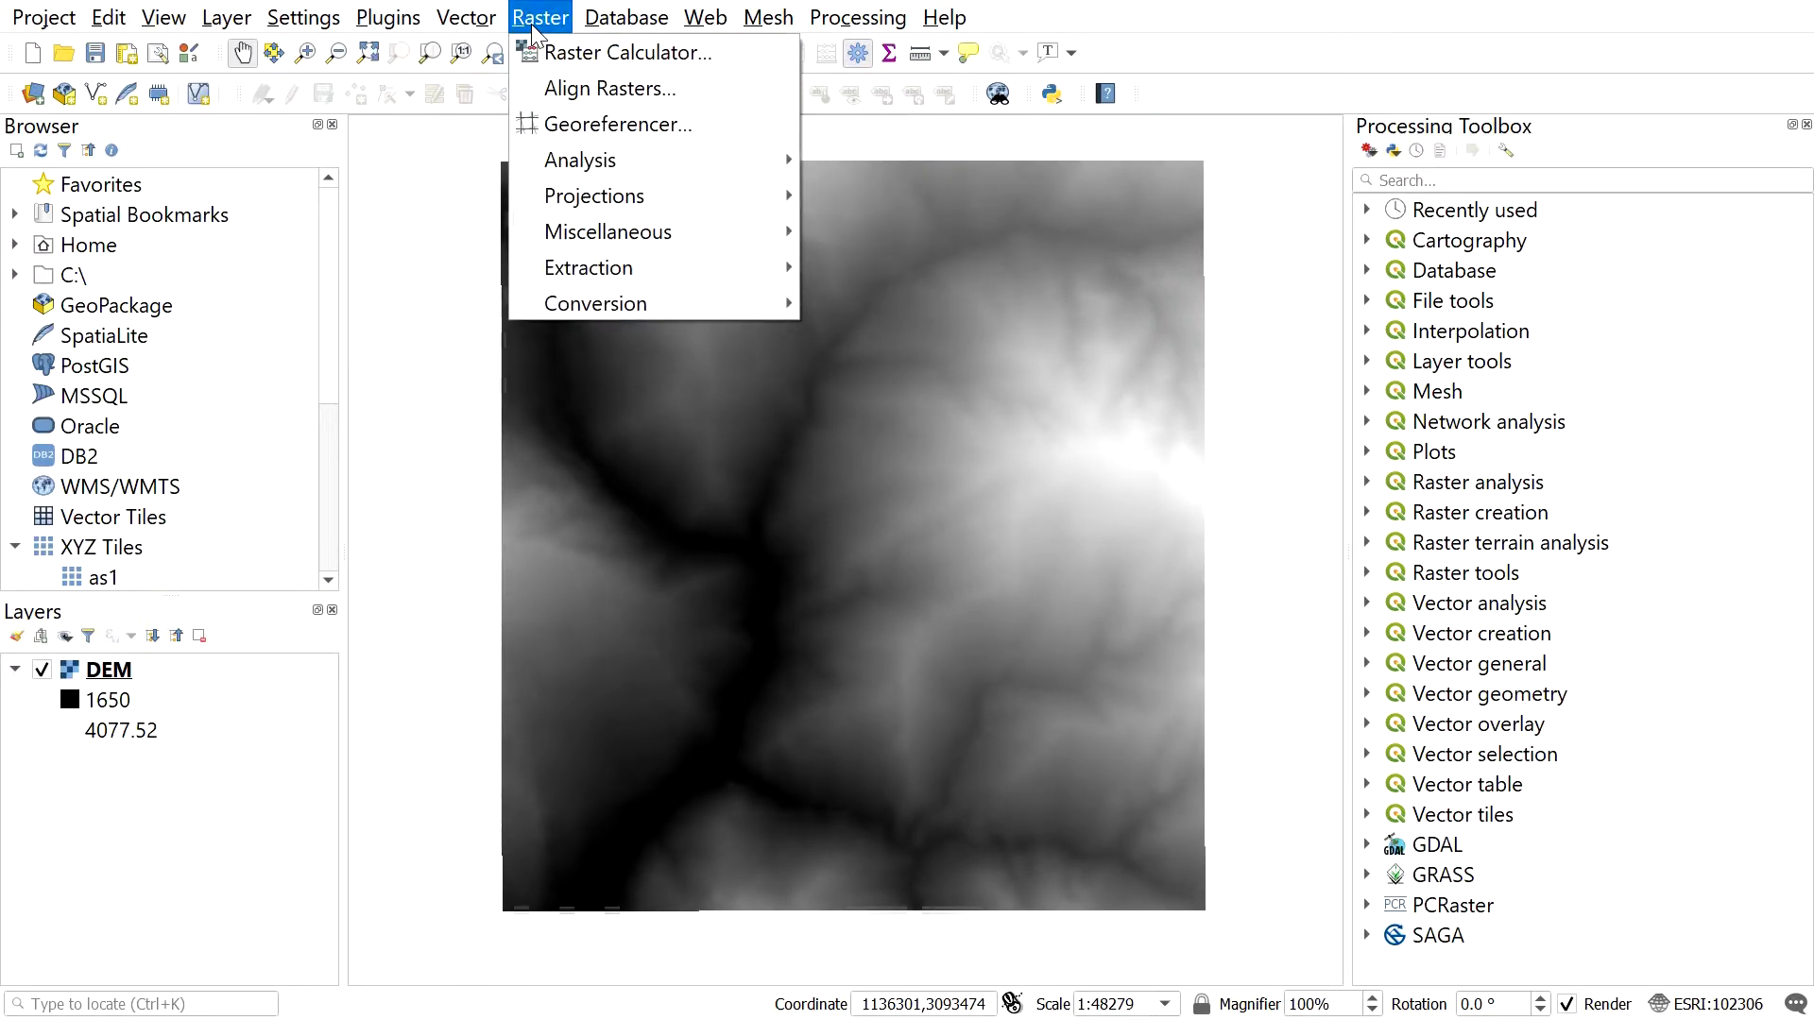
mouse_move(678, 161)
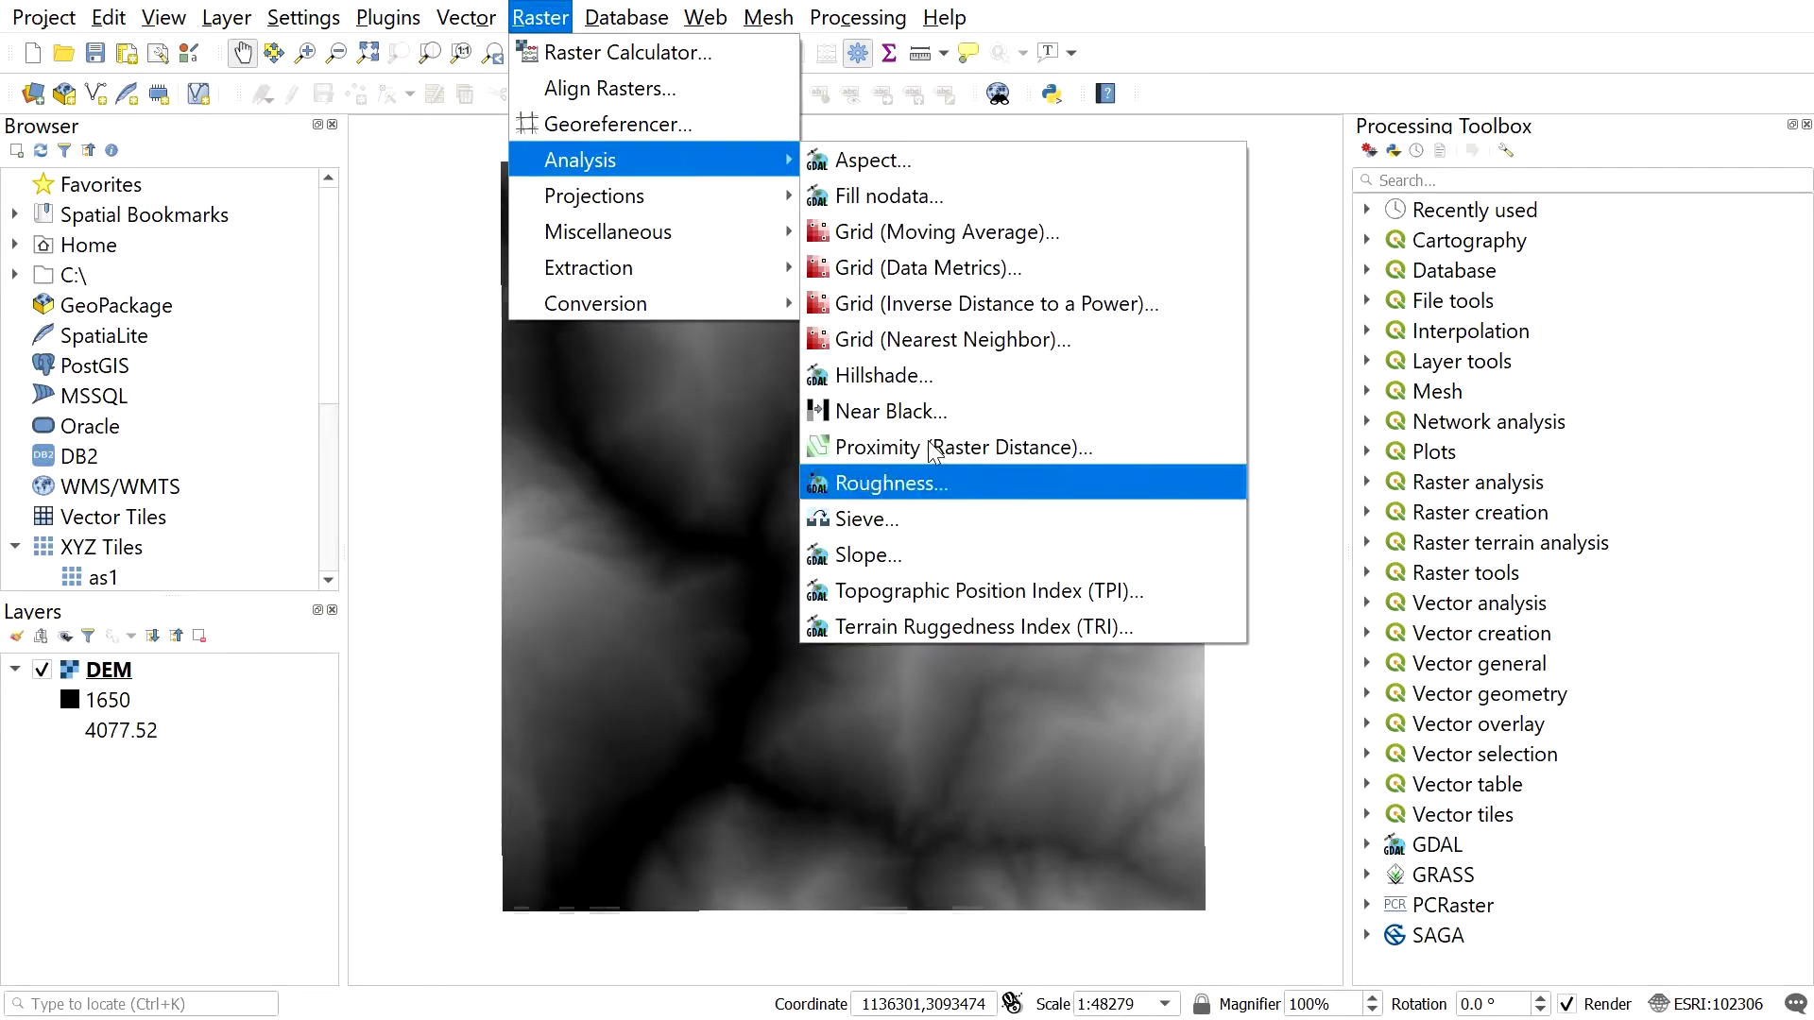
left_click(891, 551)
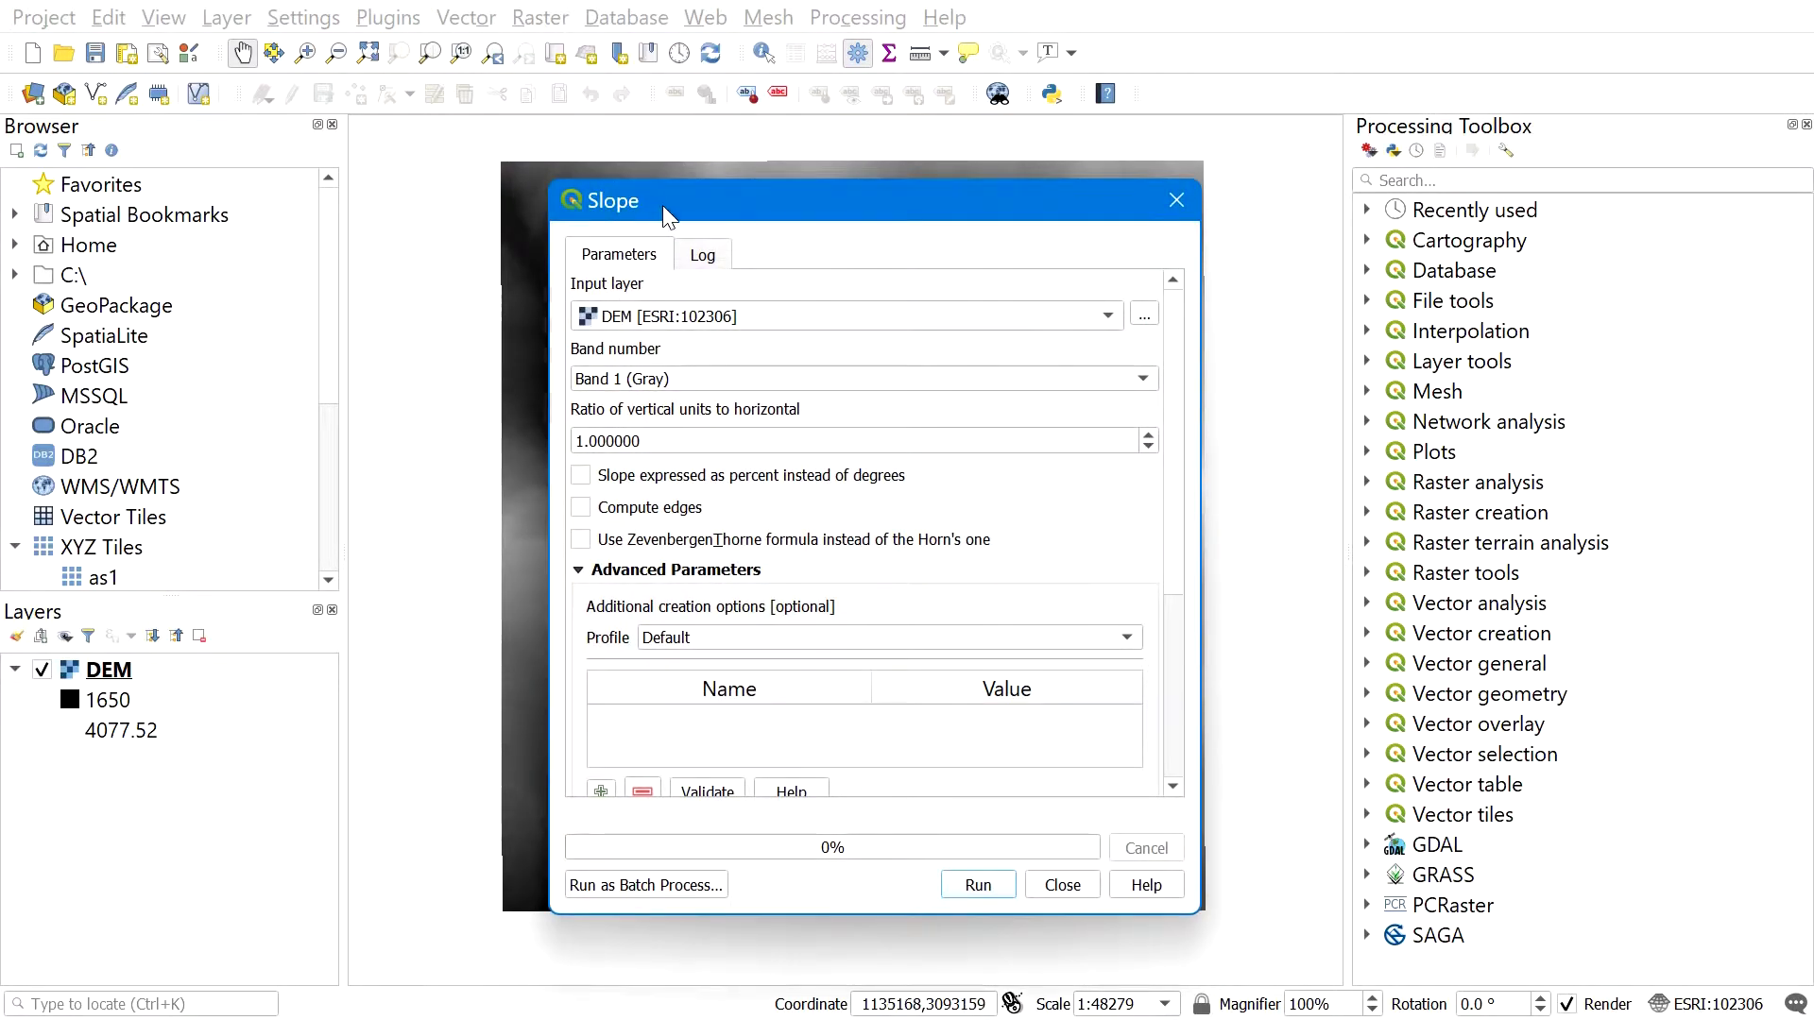
left_click_drag(661, 206, 576, 170)
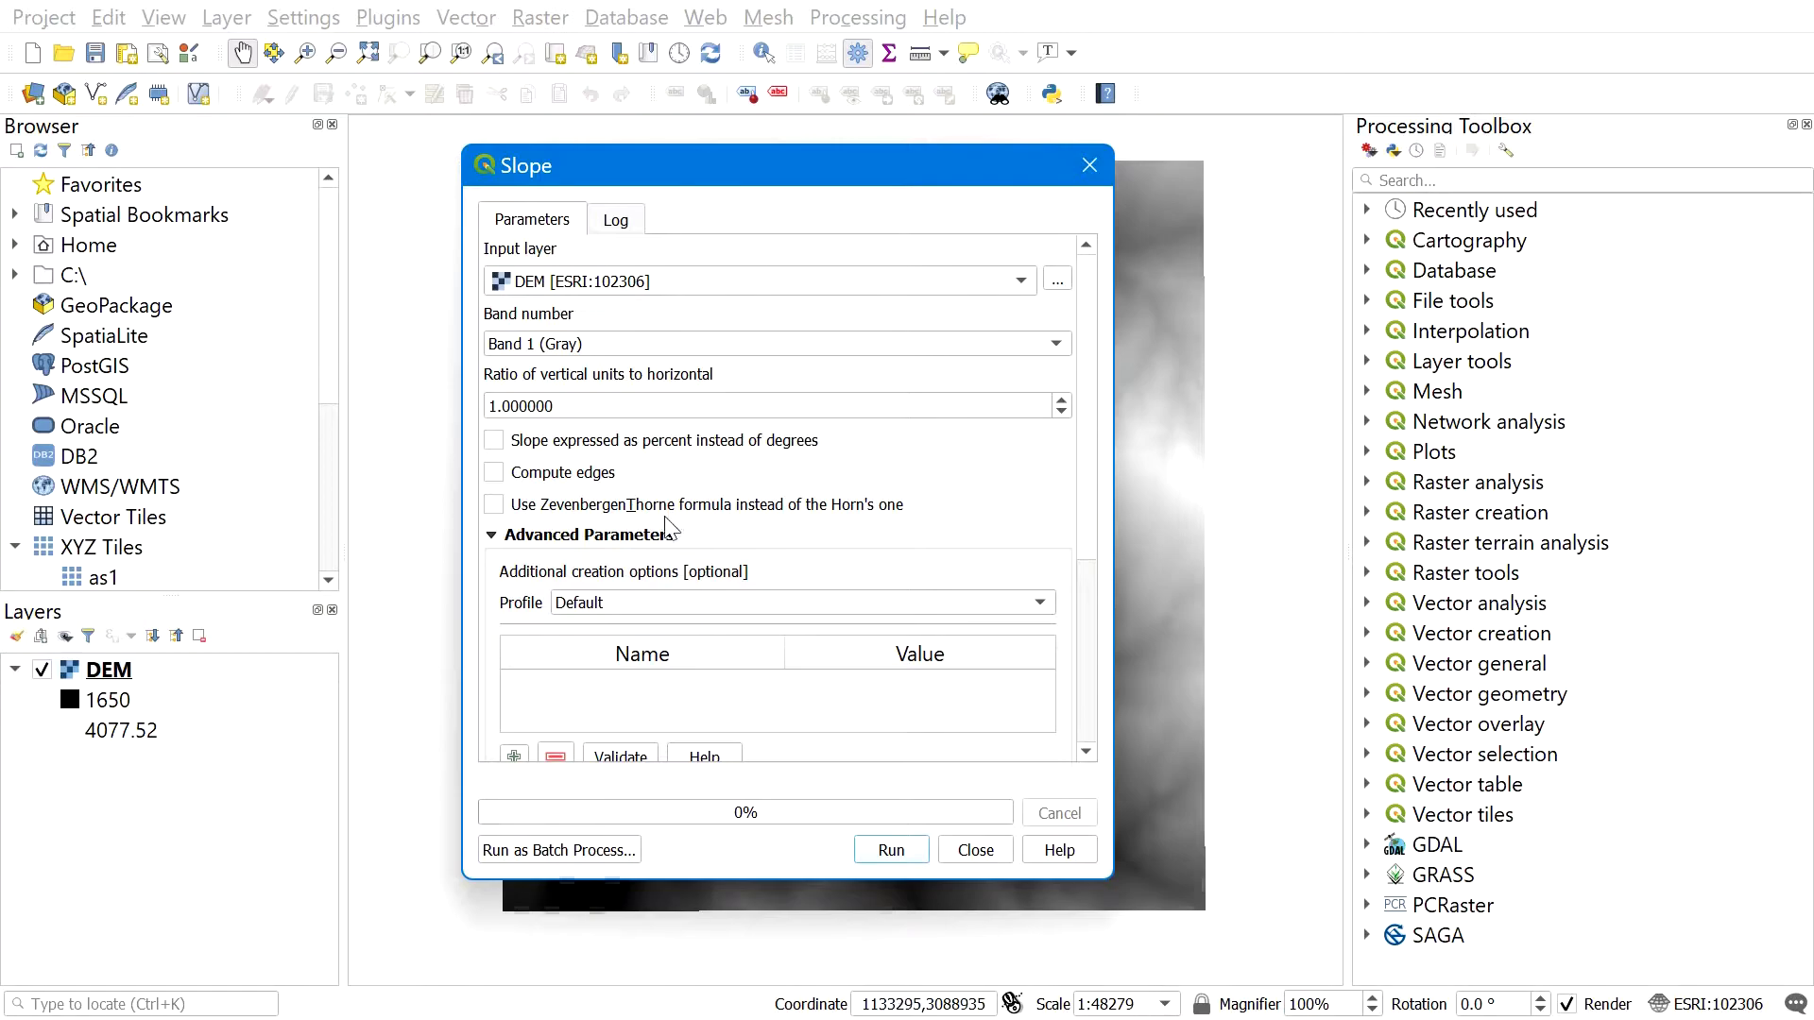
left_click(738, 283)
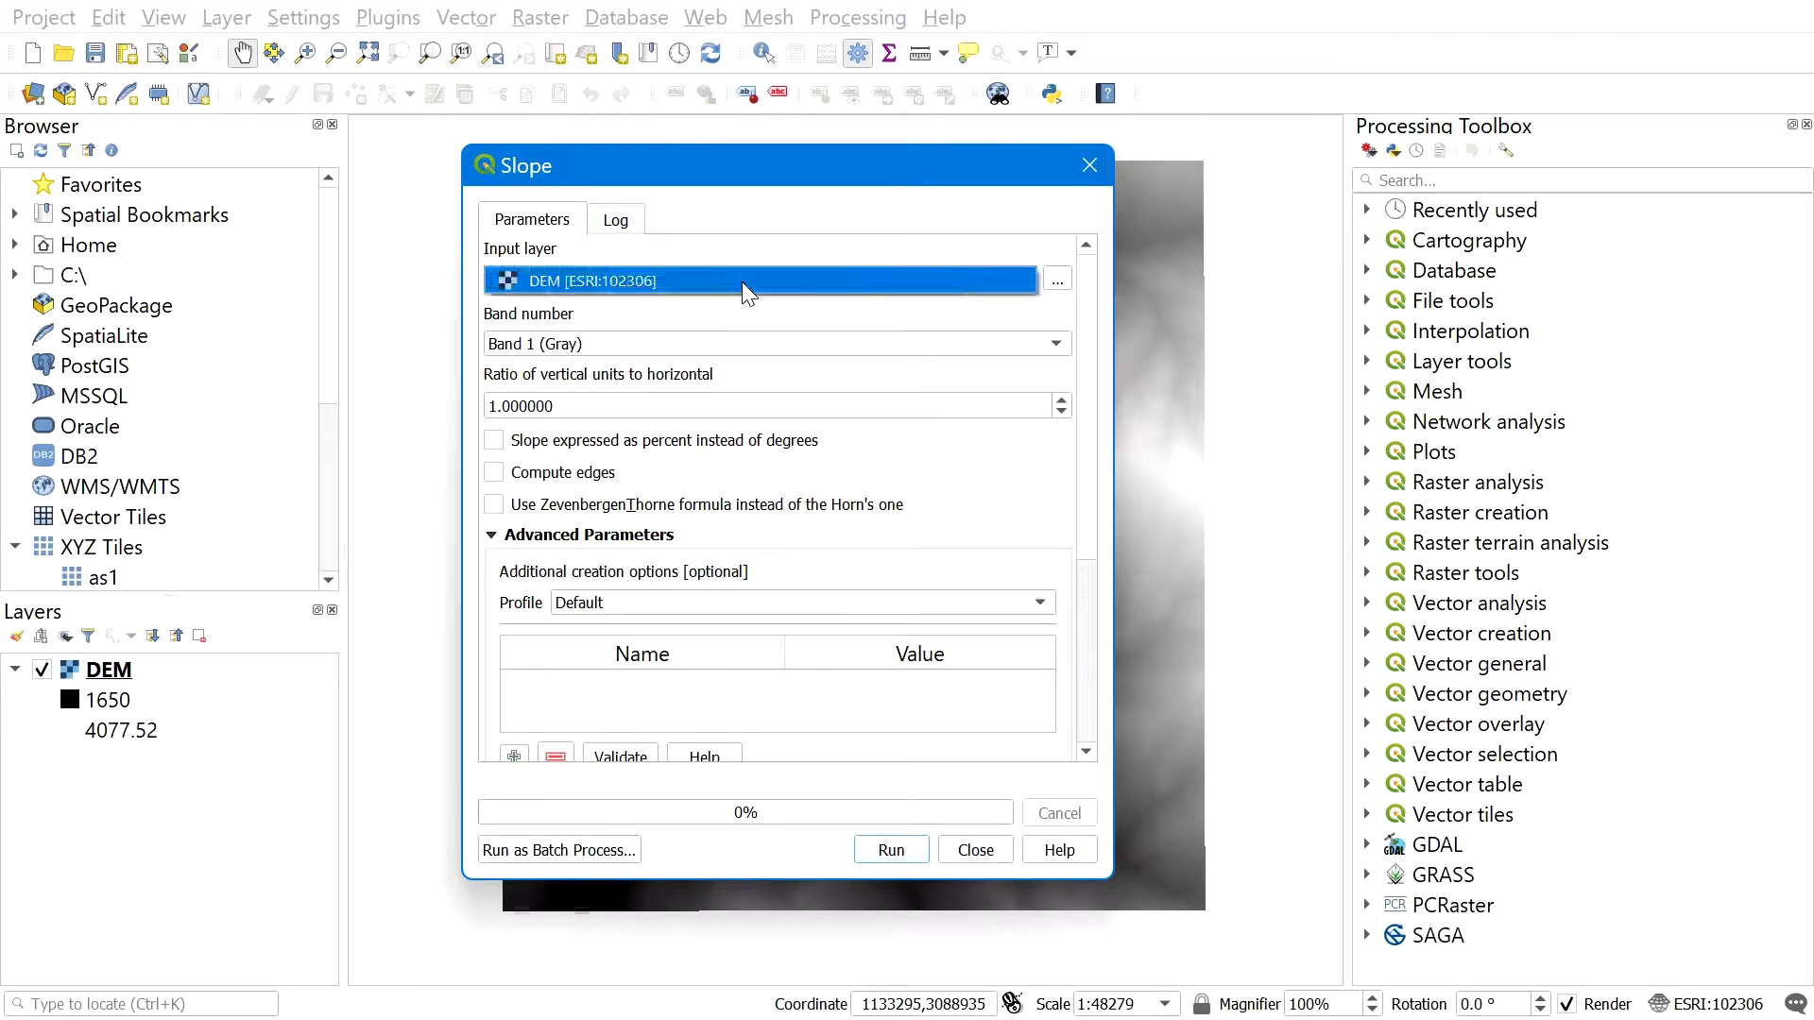
left_click(718, 281)
left_click(706, 283)
left_click(874, 851)
left_click(971, 850)
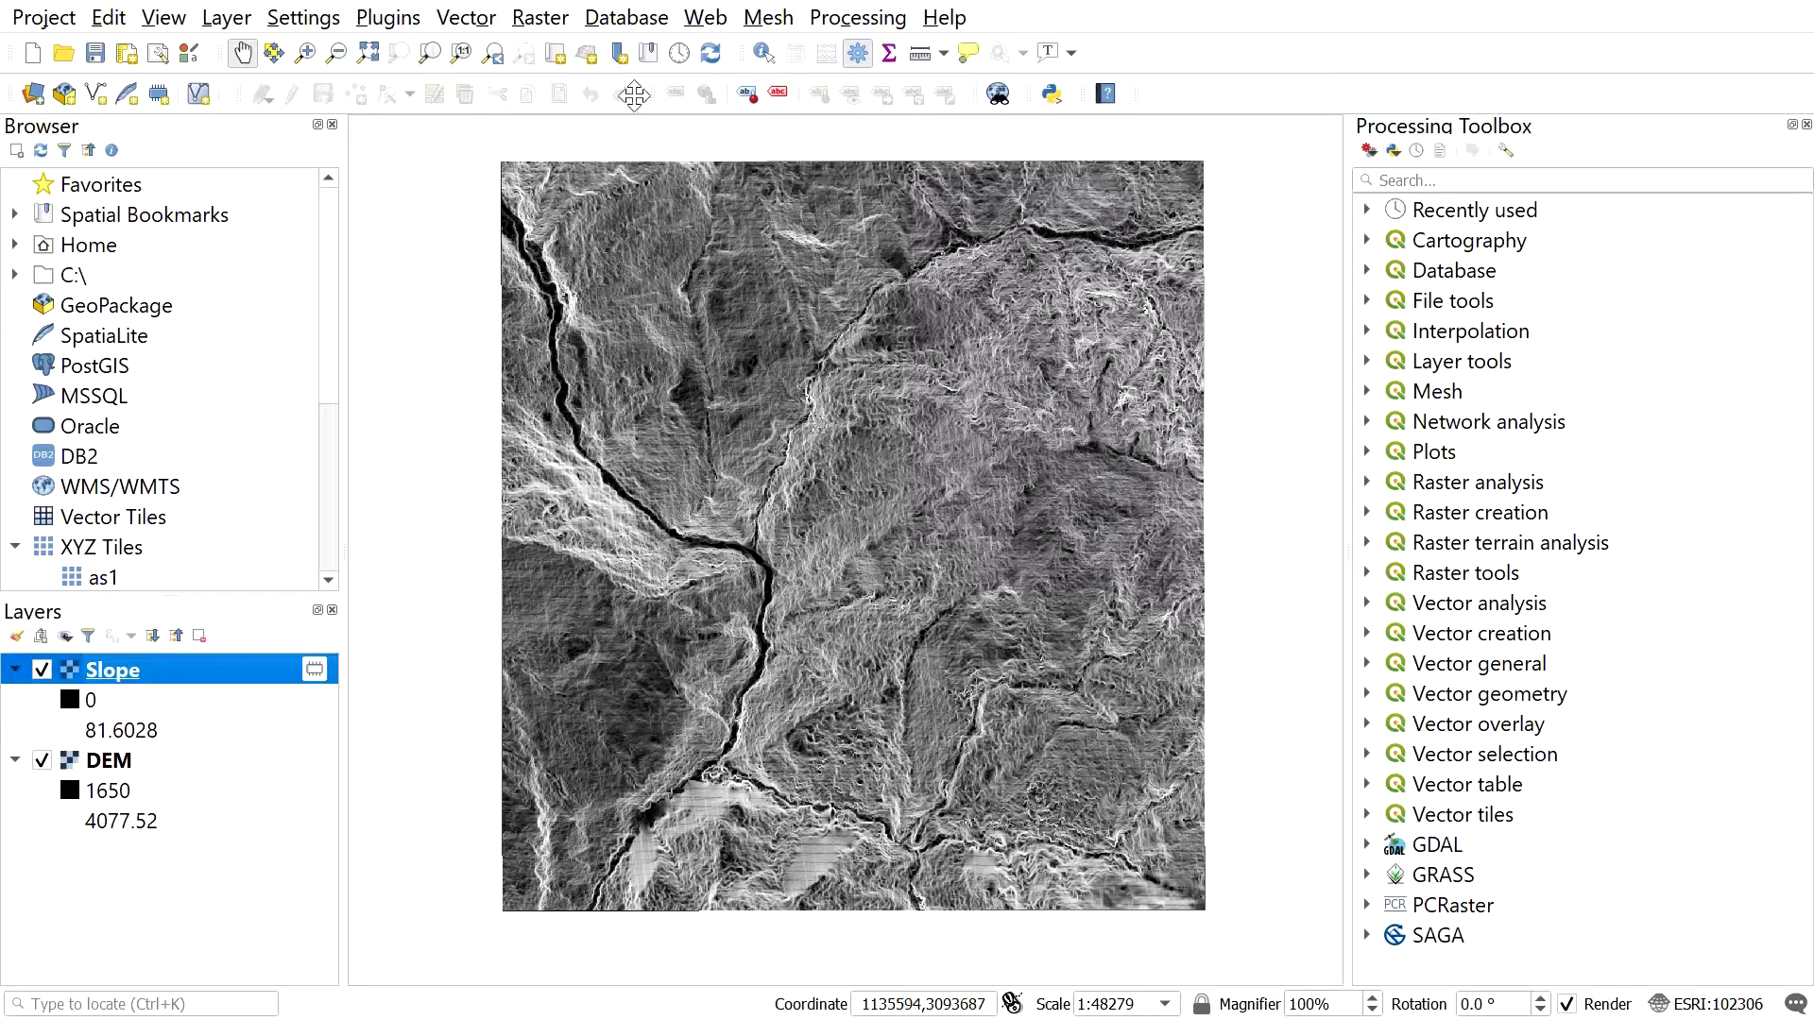
left_click(99, 709)
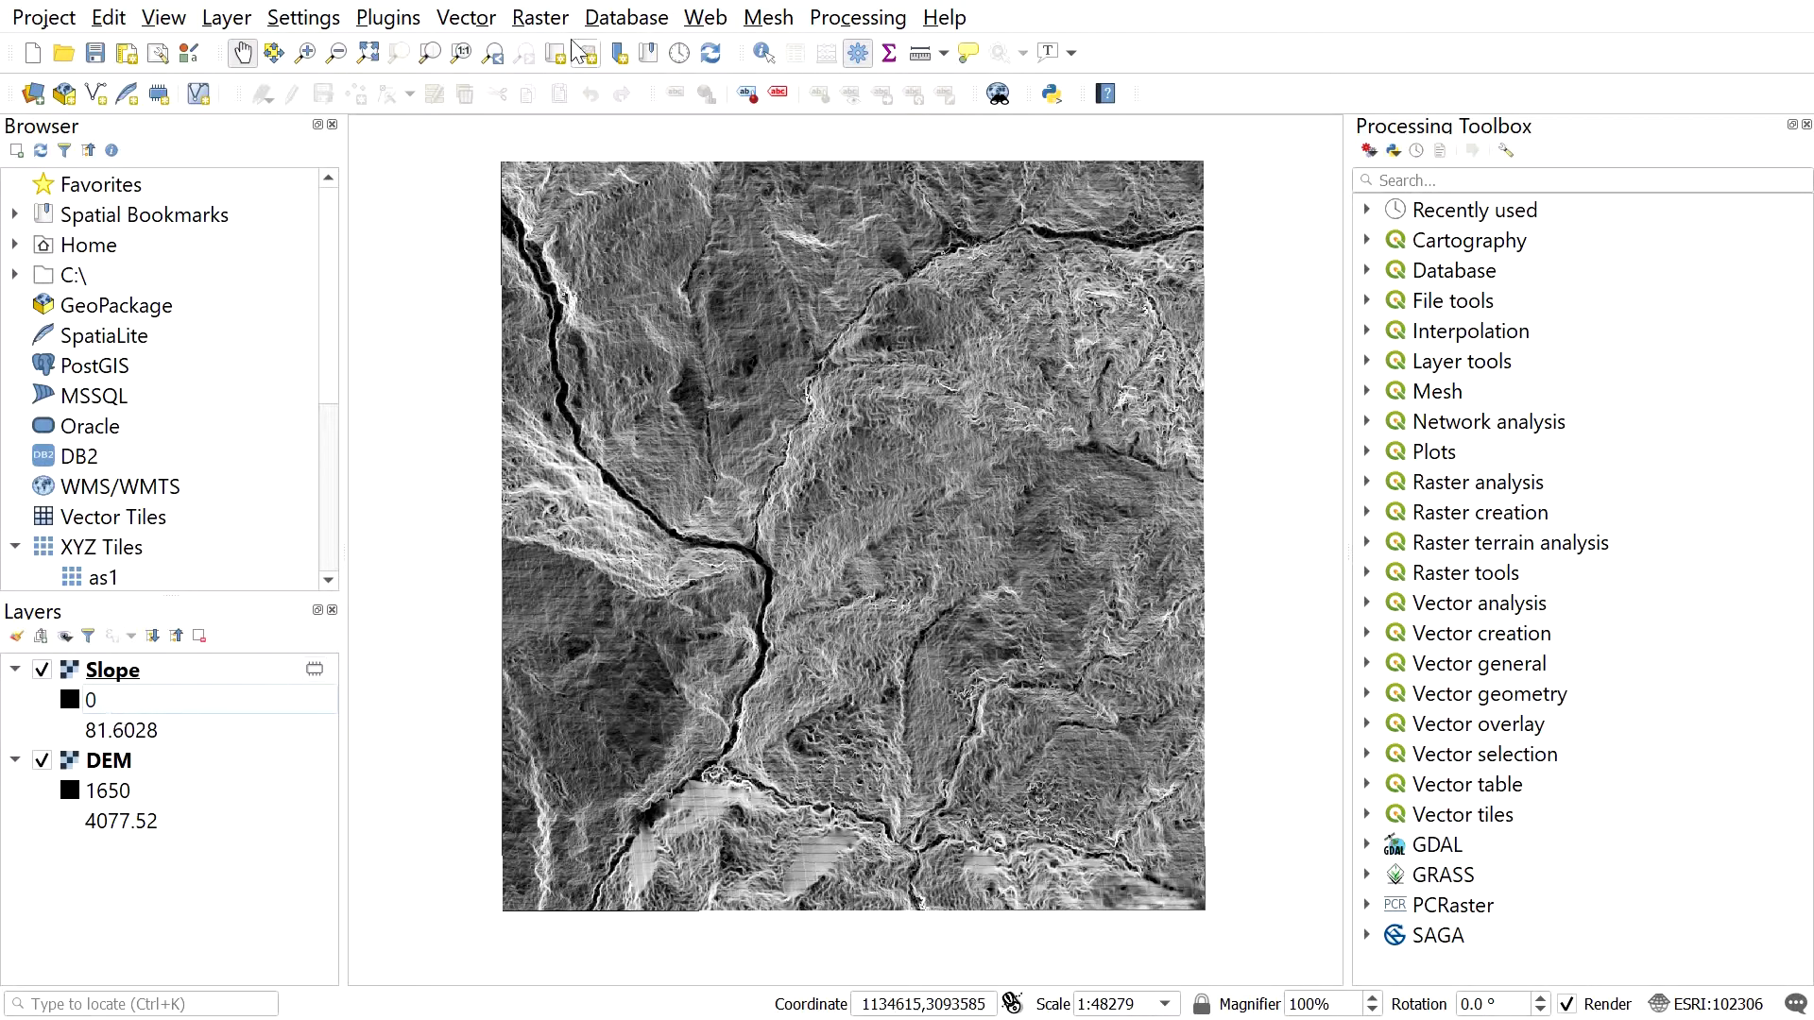
left_click_drag(626, 335, 599, 330)
In the Raster Calculator, enter the first term ( "Slope@1" <= 0 ) * 1.
left_click(541, 17)
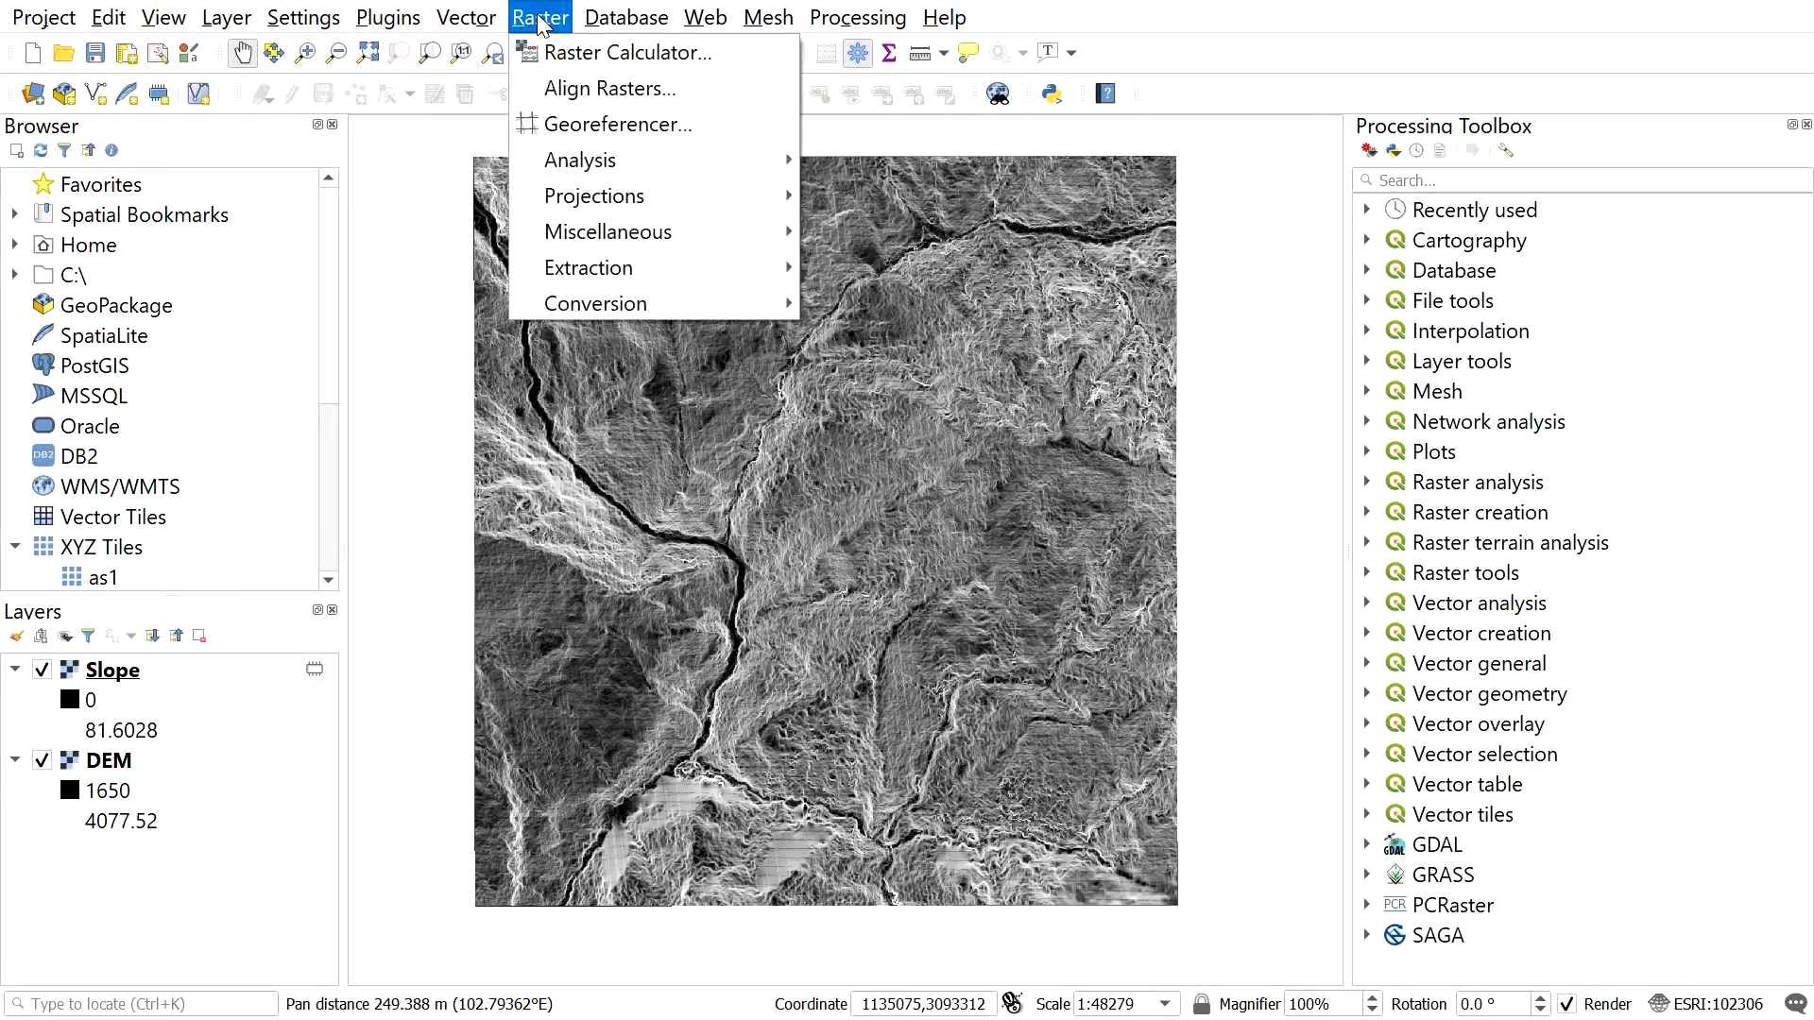
left_click(555, 52)
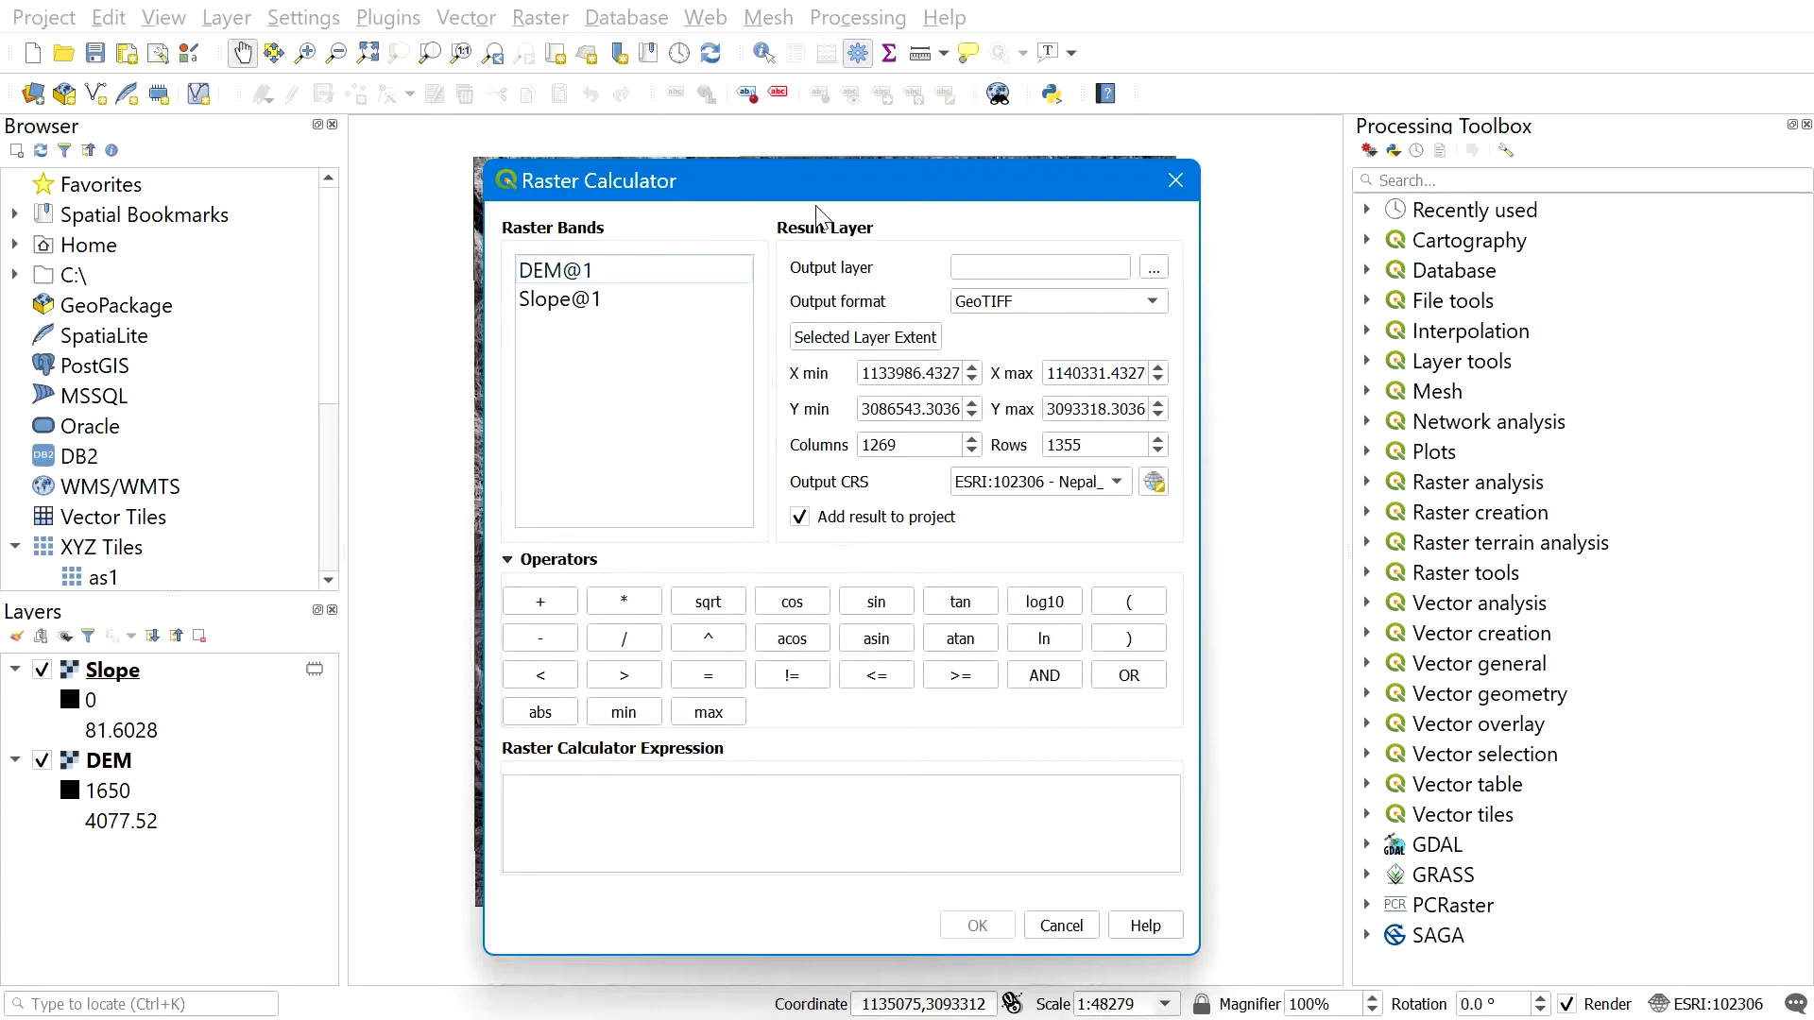
left_click(596, 305)
left_click(1129, 602)
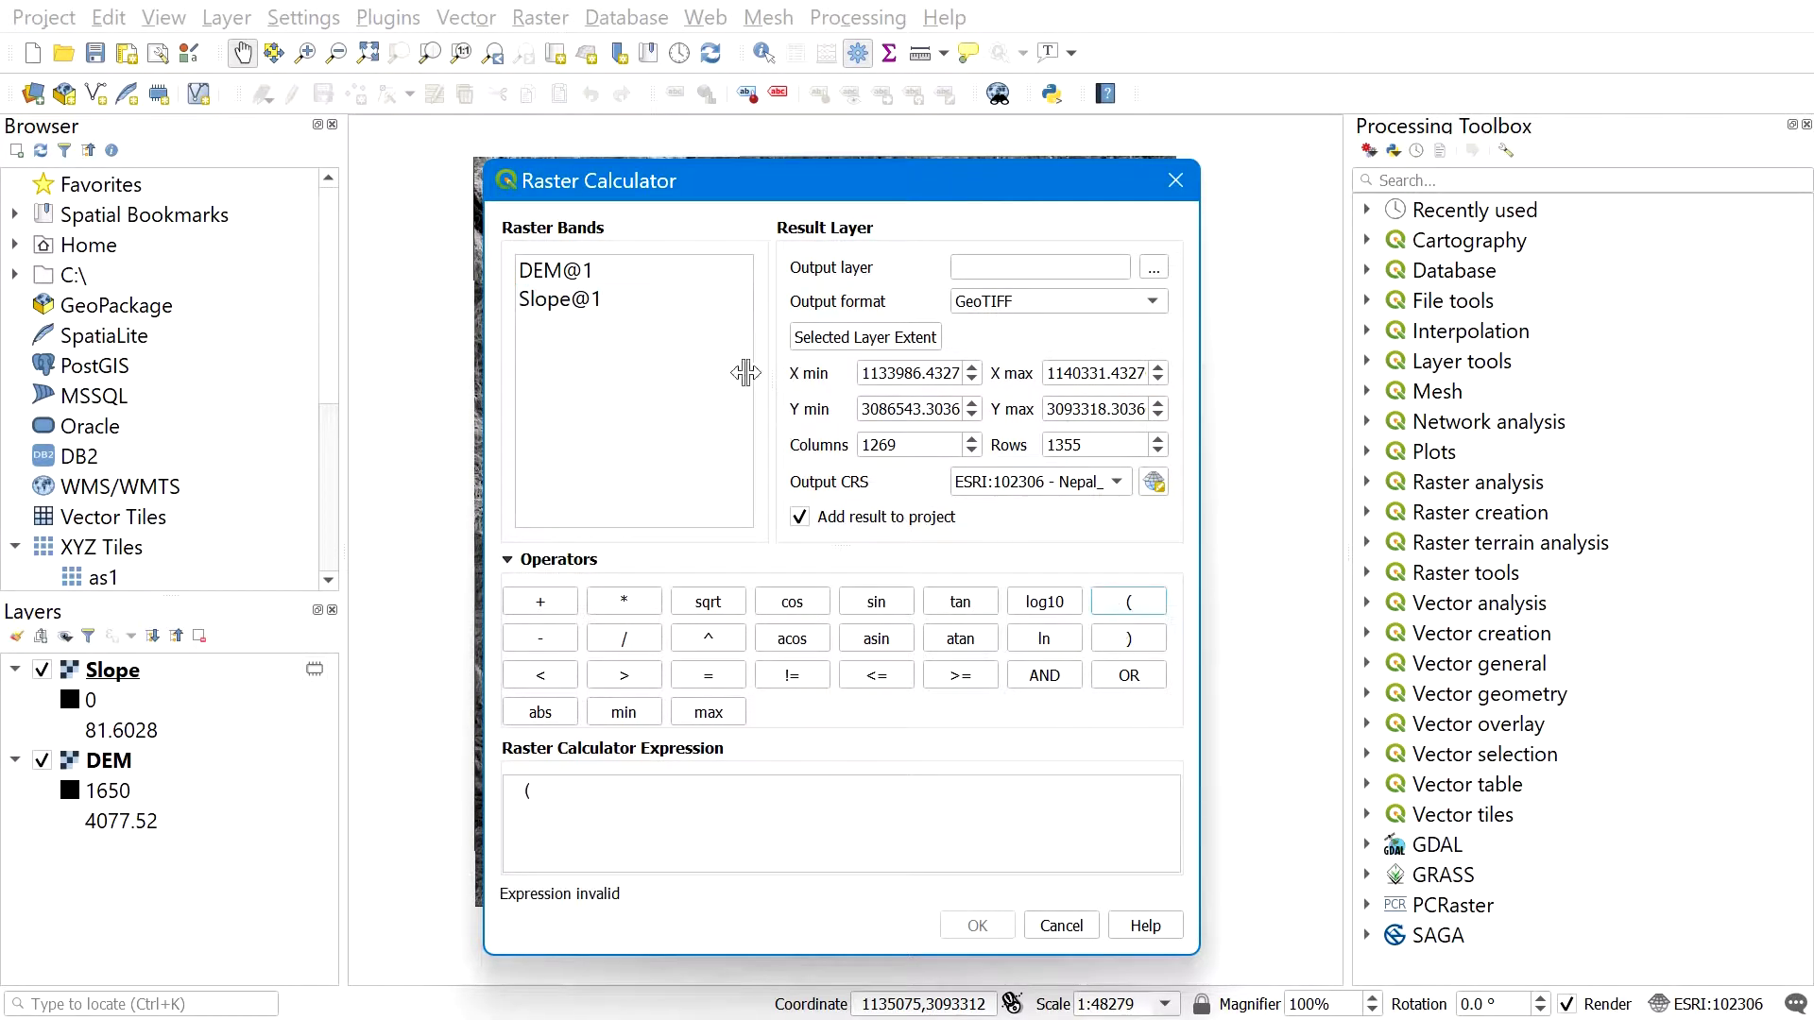
double_click(652, 304)
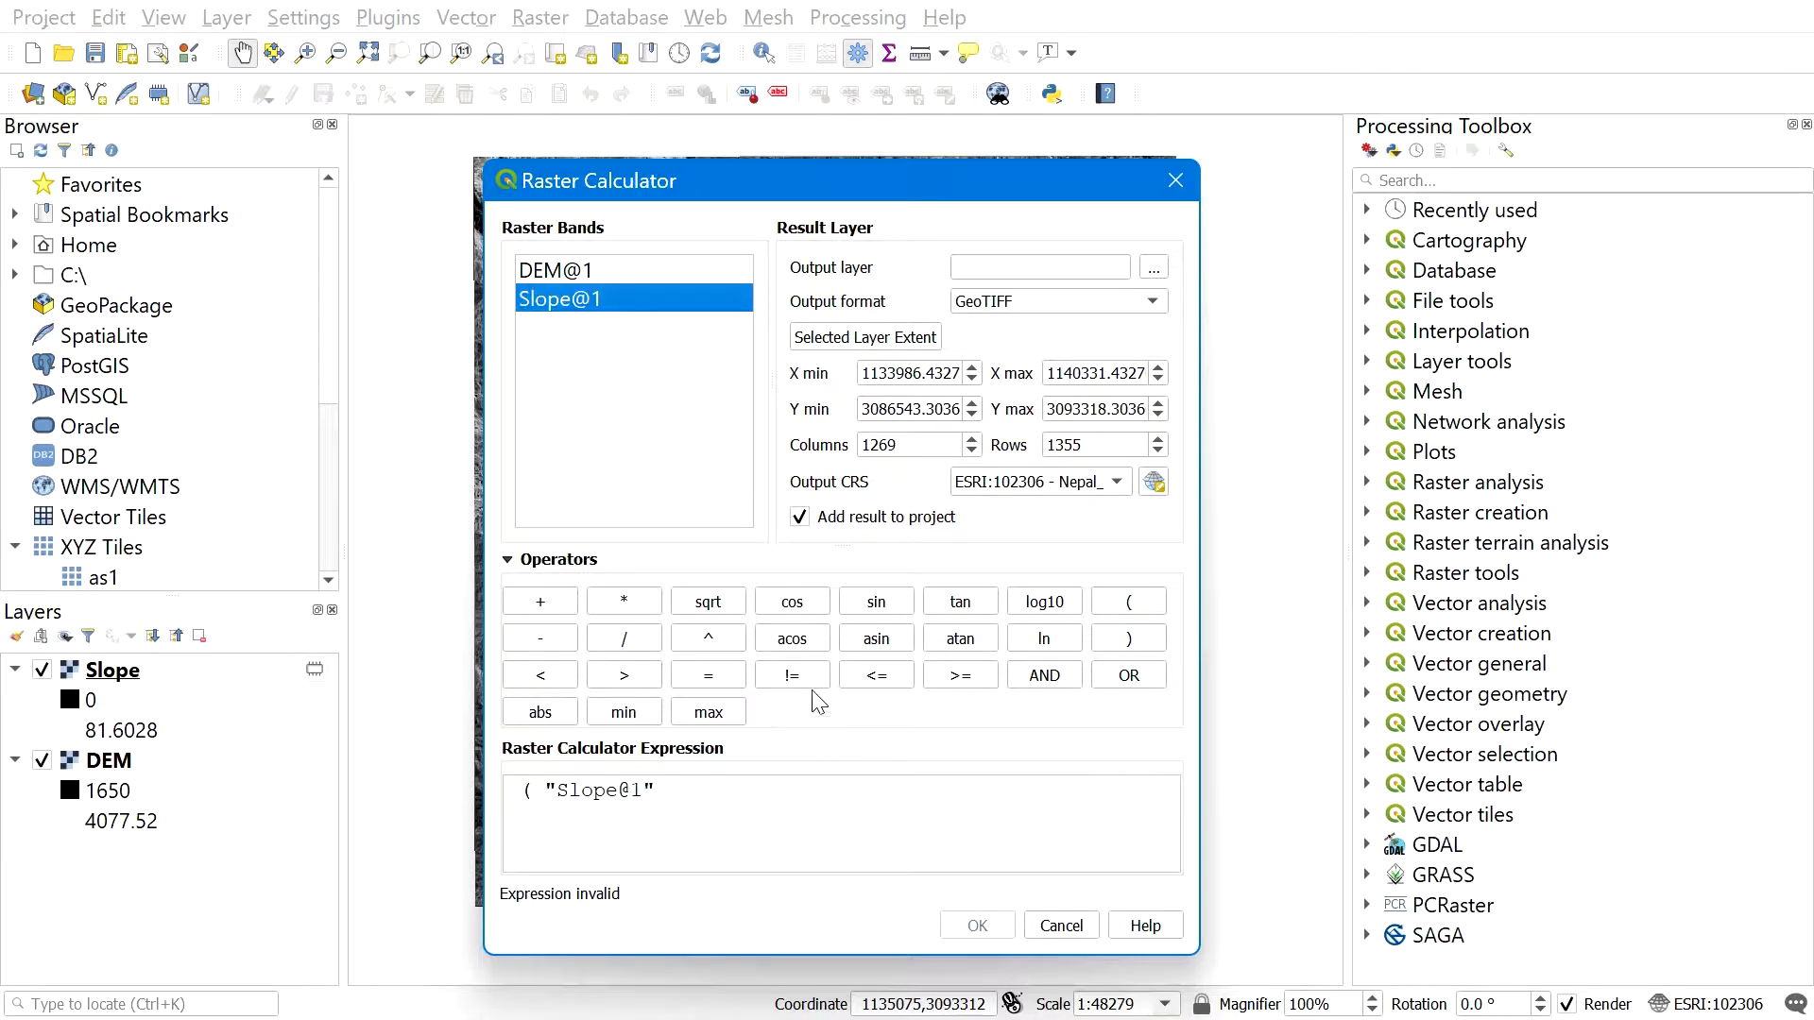
left_click(865, 680)
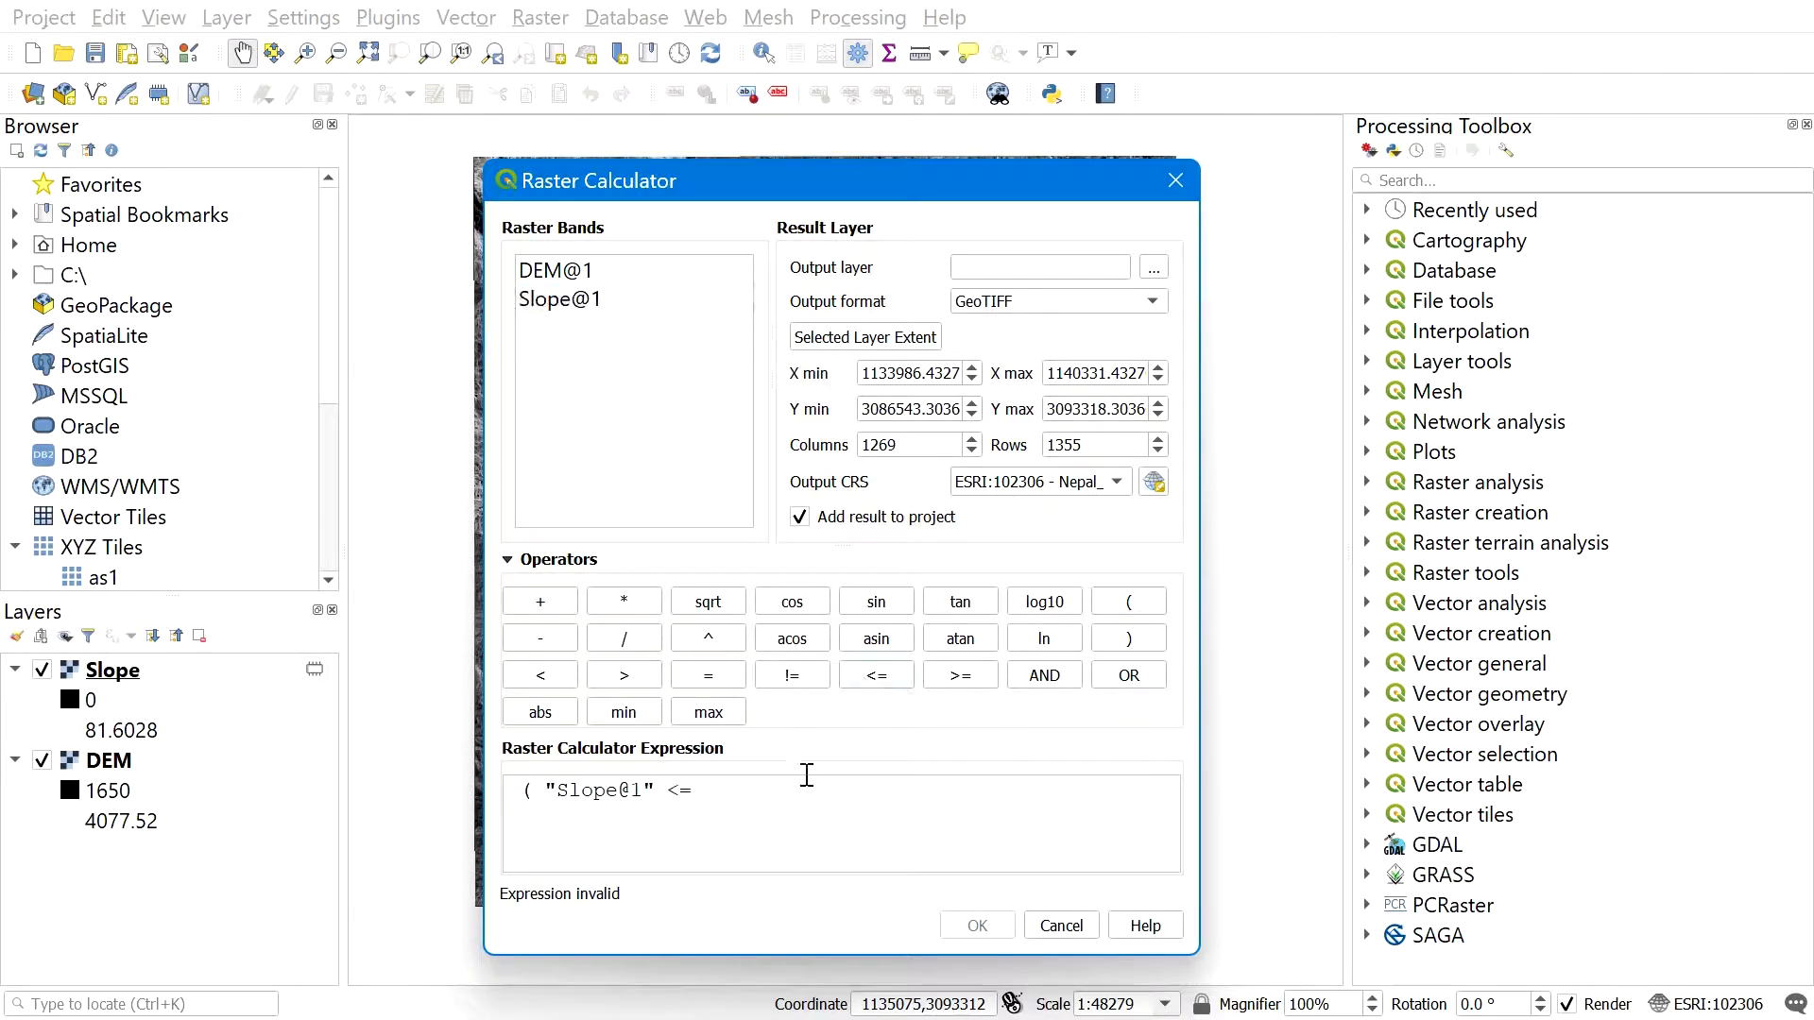
type("0")
left_click(1110, 635)
left_click(605, 604)
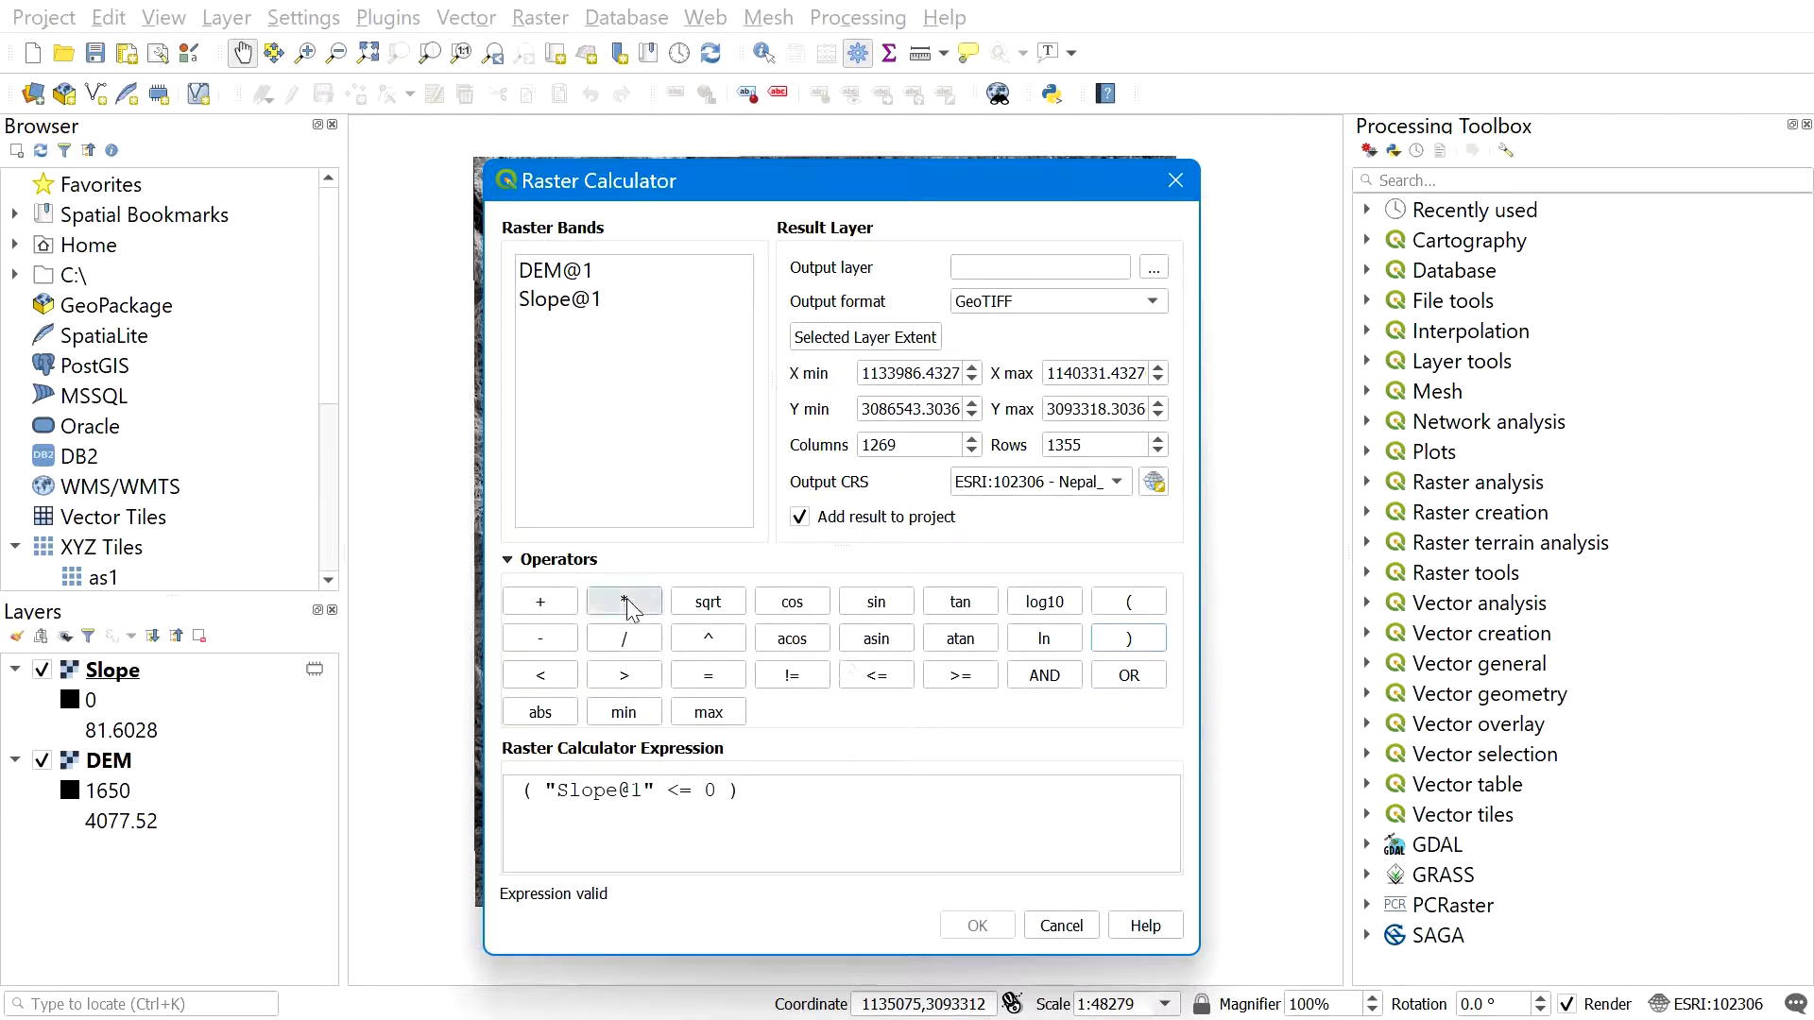
type("1")
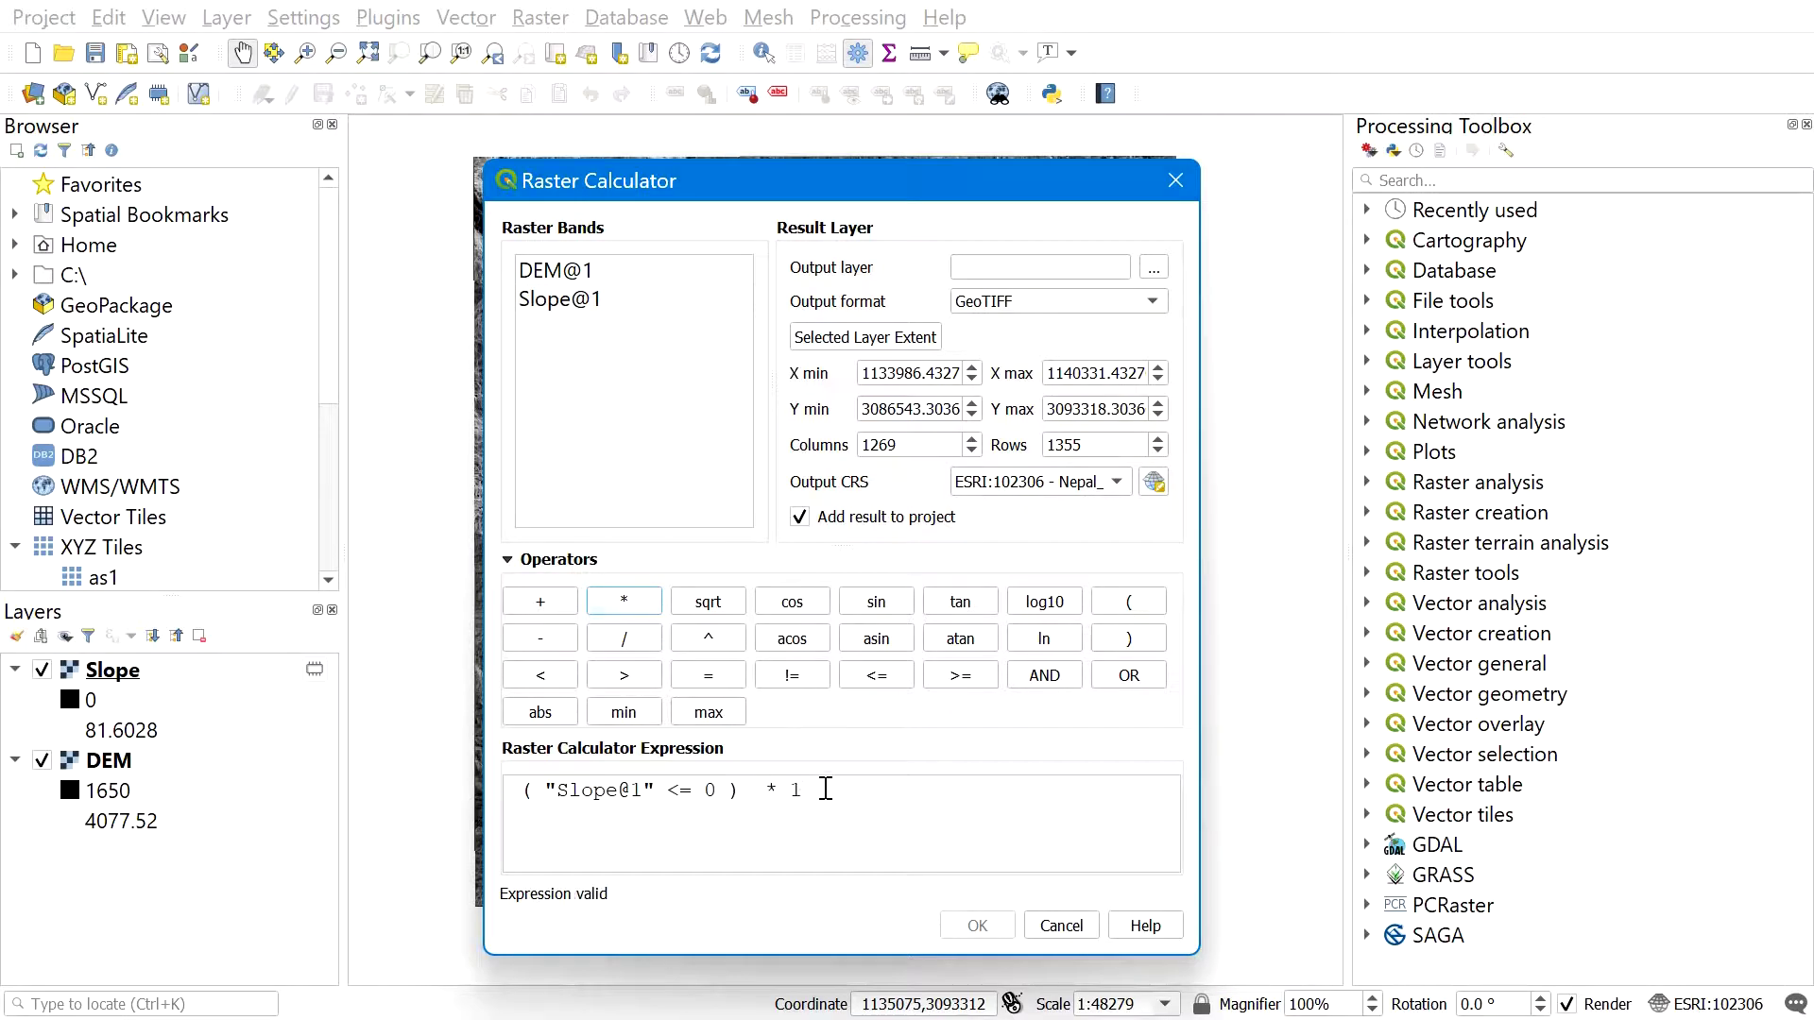
Append + ( "Slope@1" > 0 ) * "Slope@1" to complete the corrected-slope expression.
left_click(559, 604)
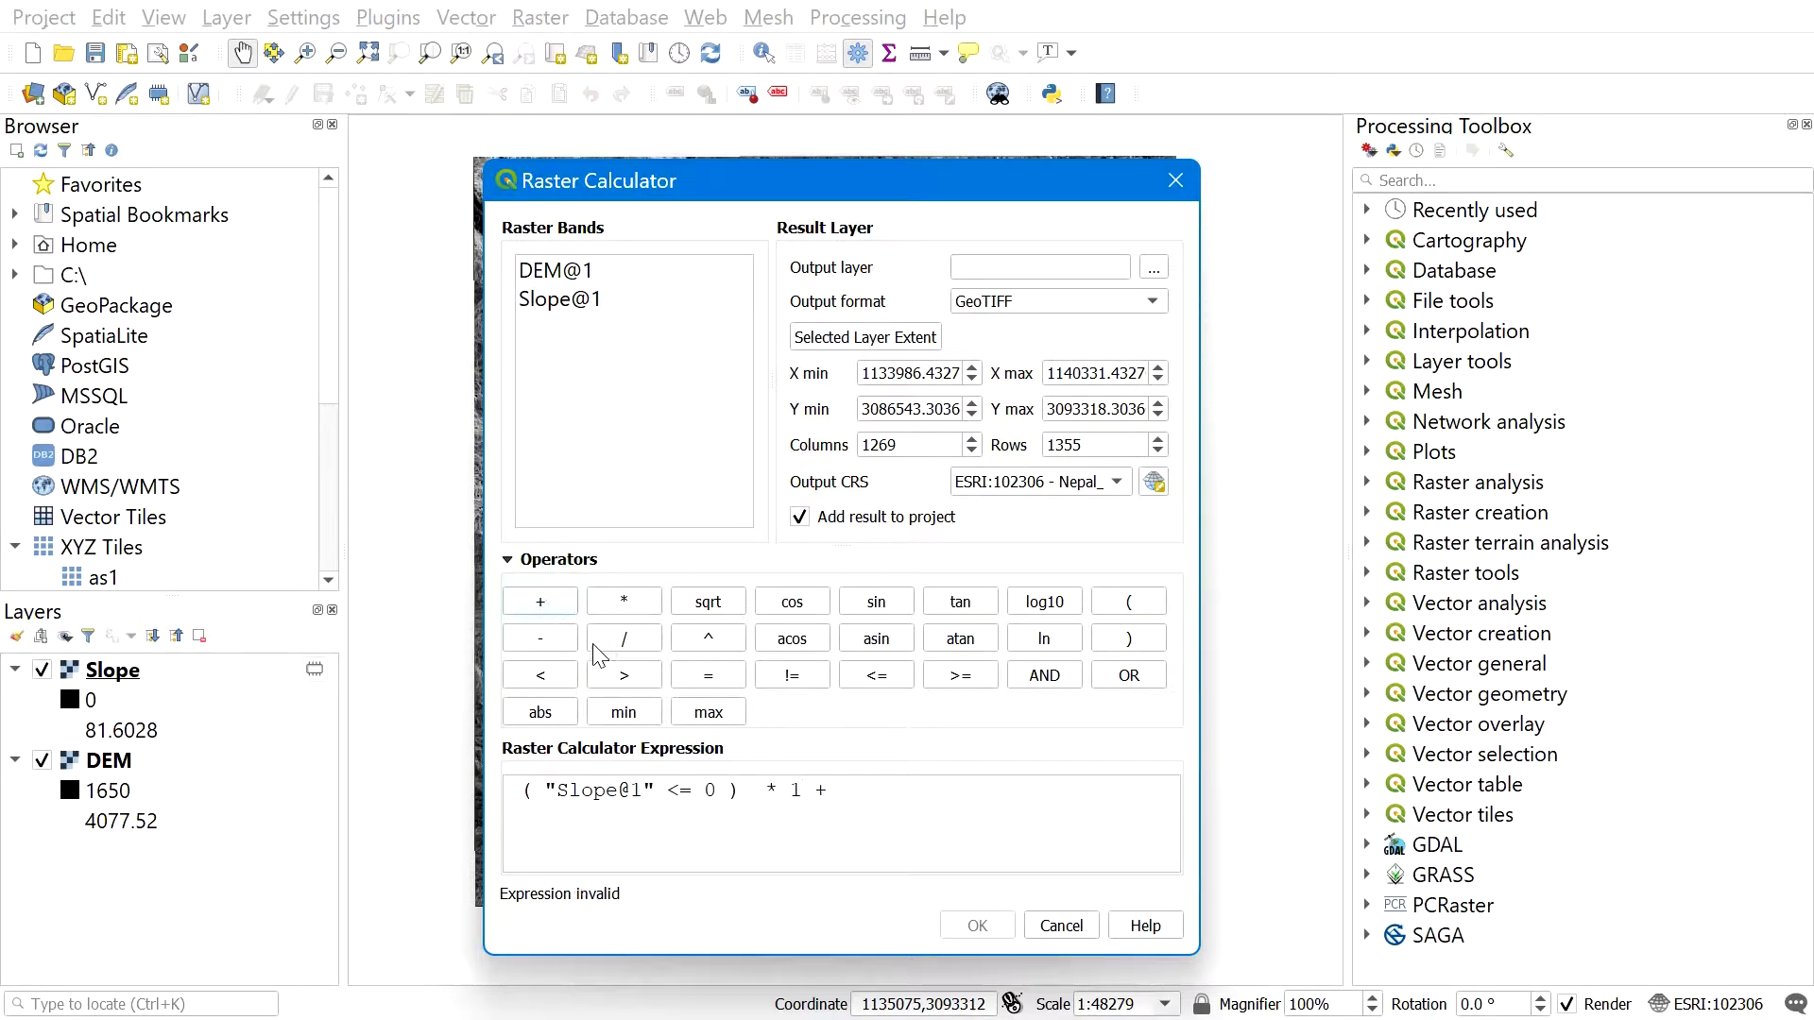
left_click(1101, 609)
left_click(635, 310)
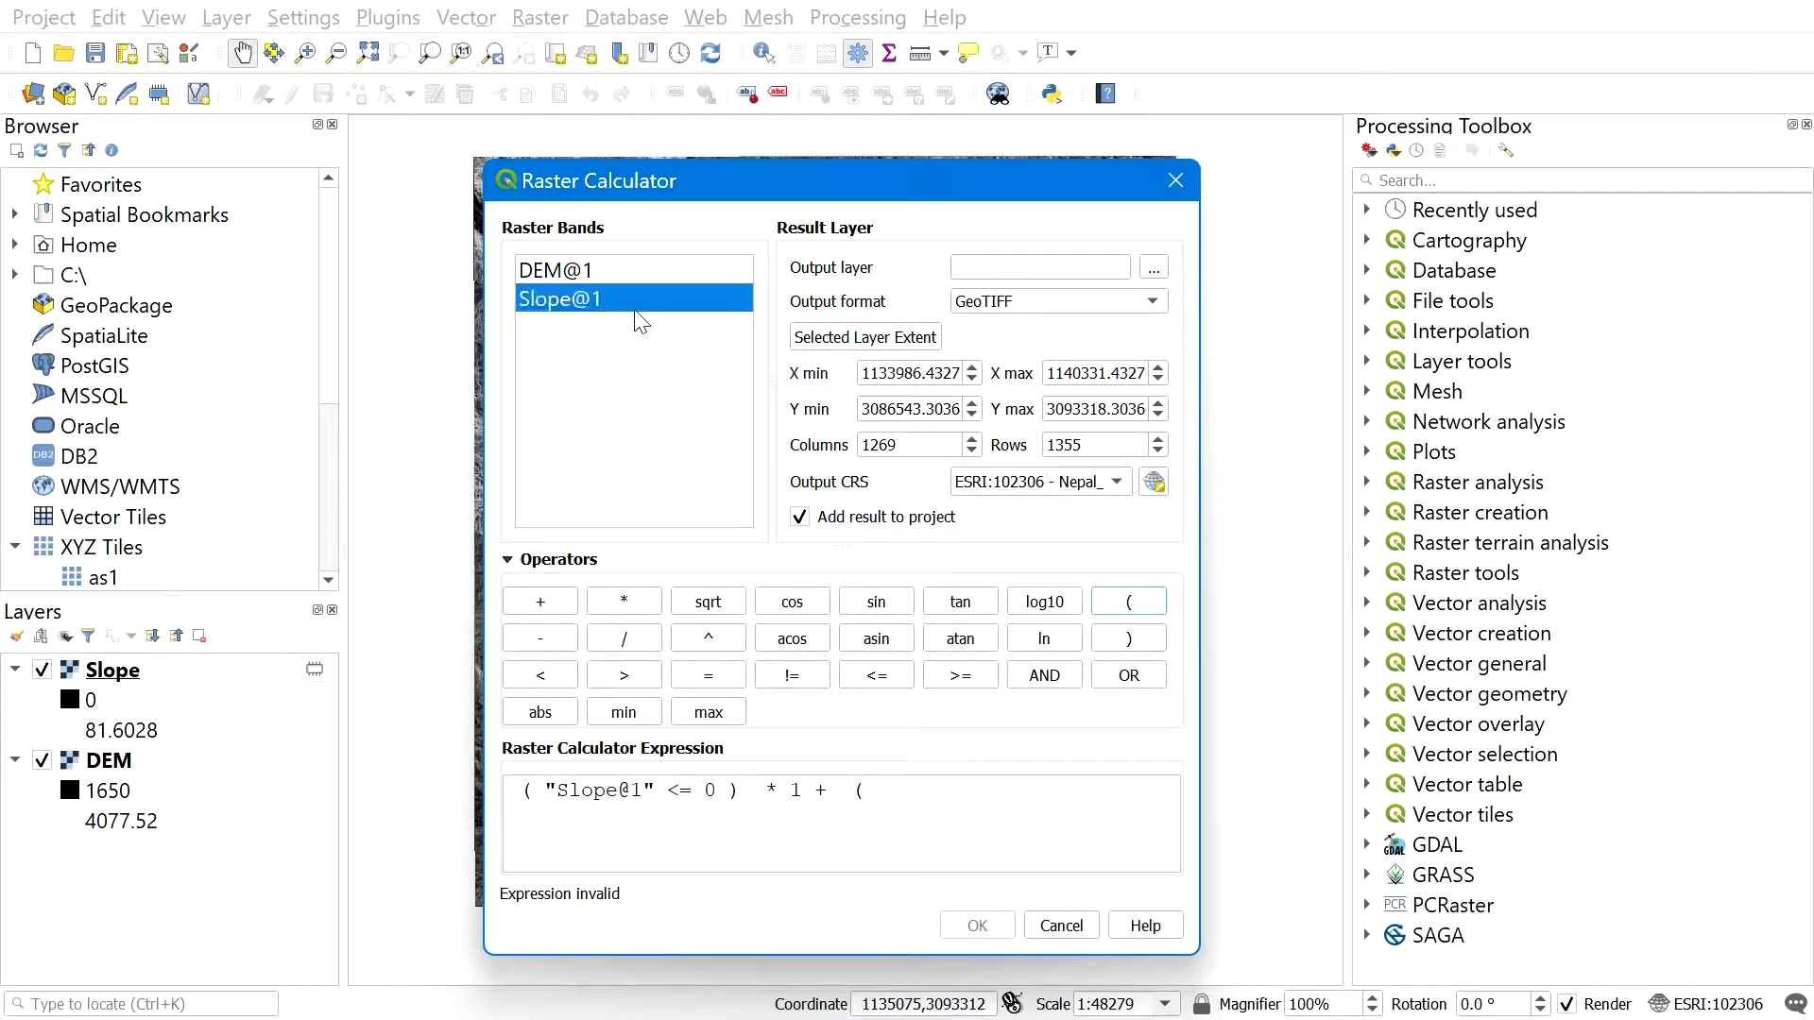
double_click(641, 322)
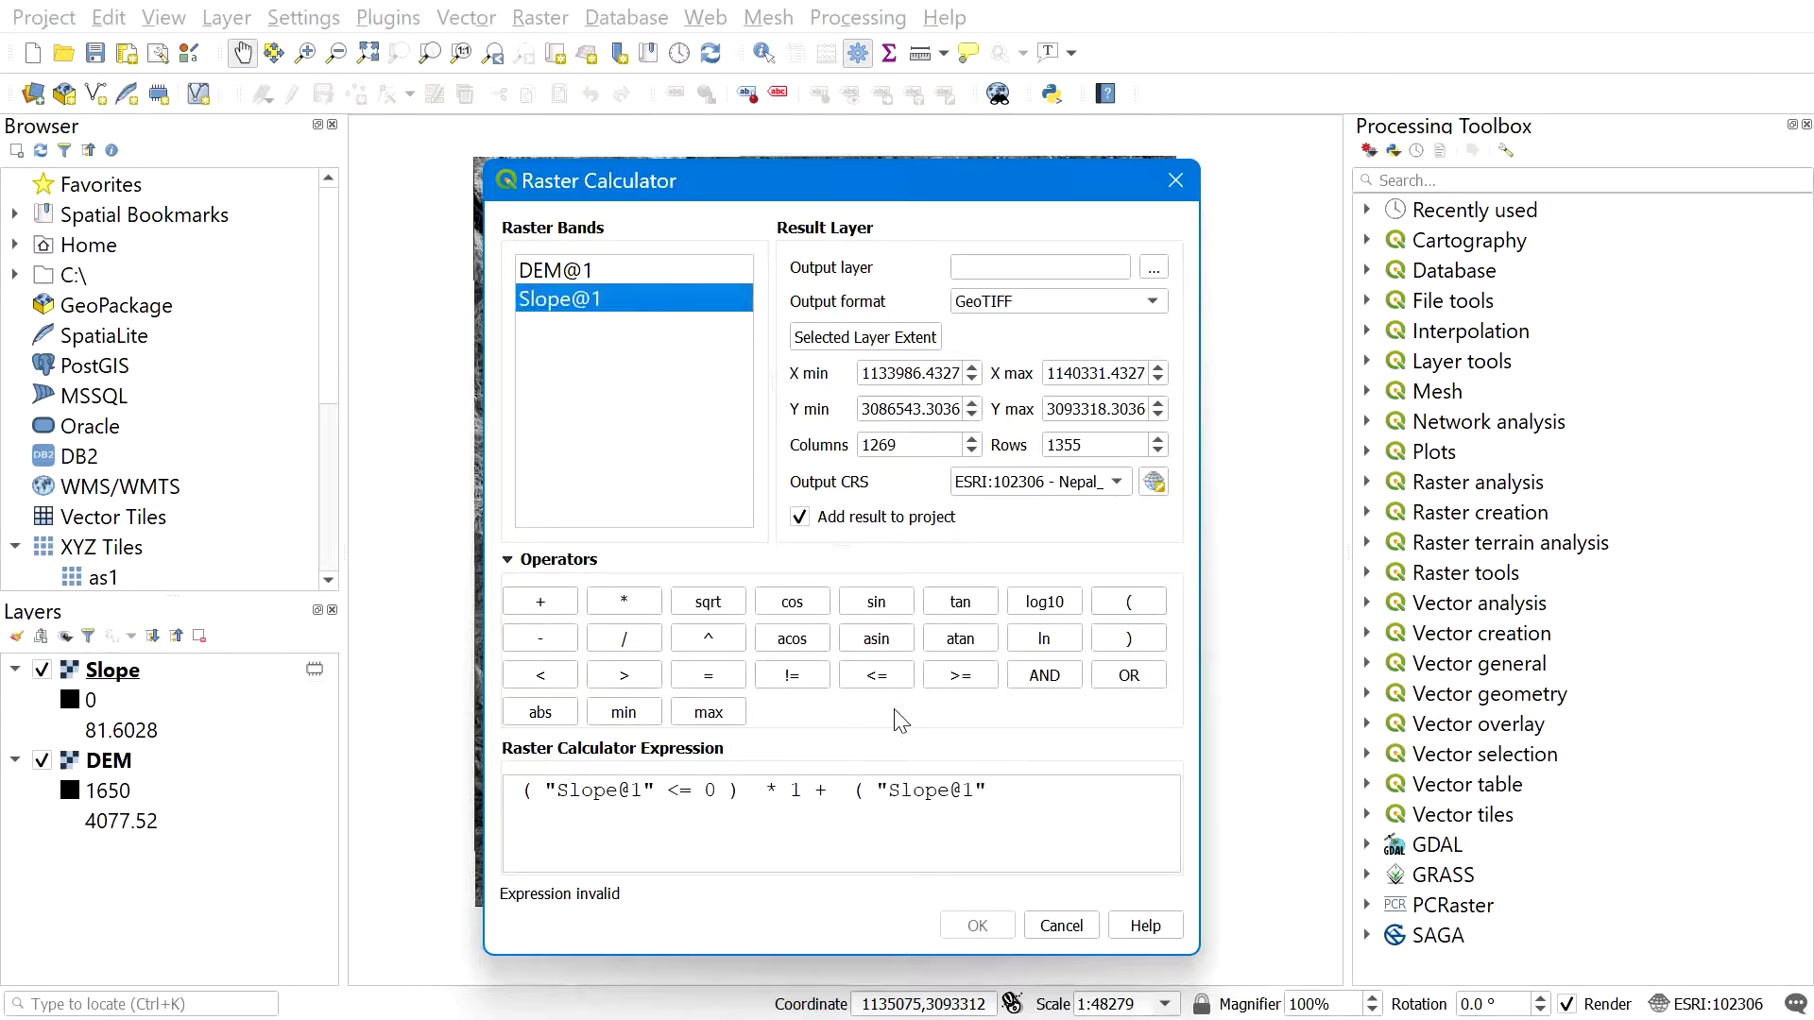
left_click(625, 677)
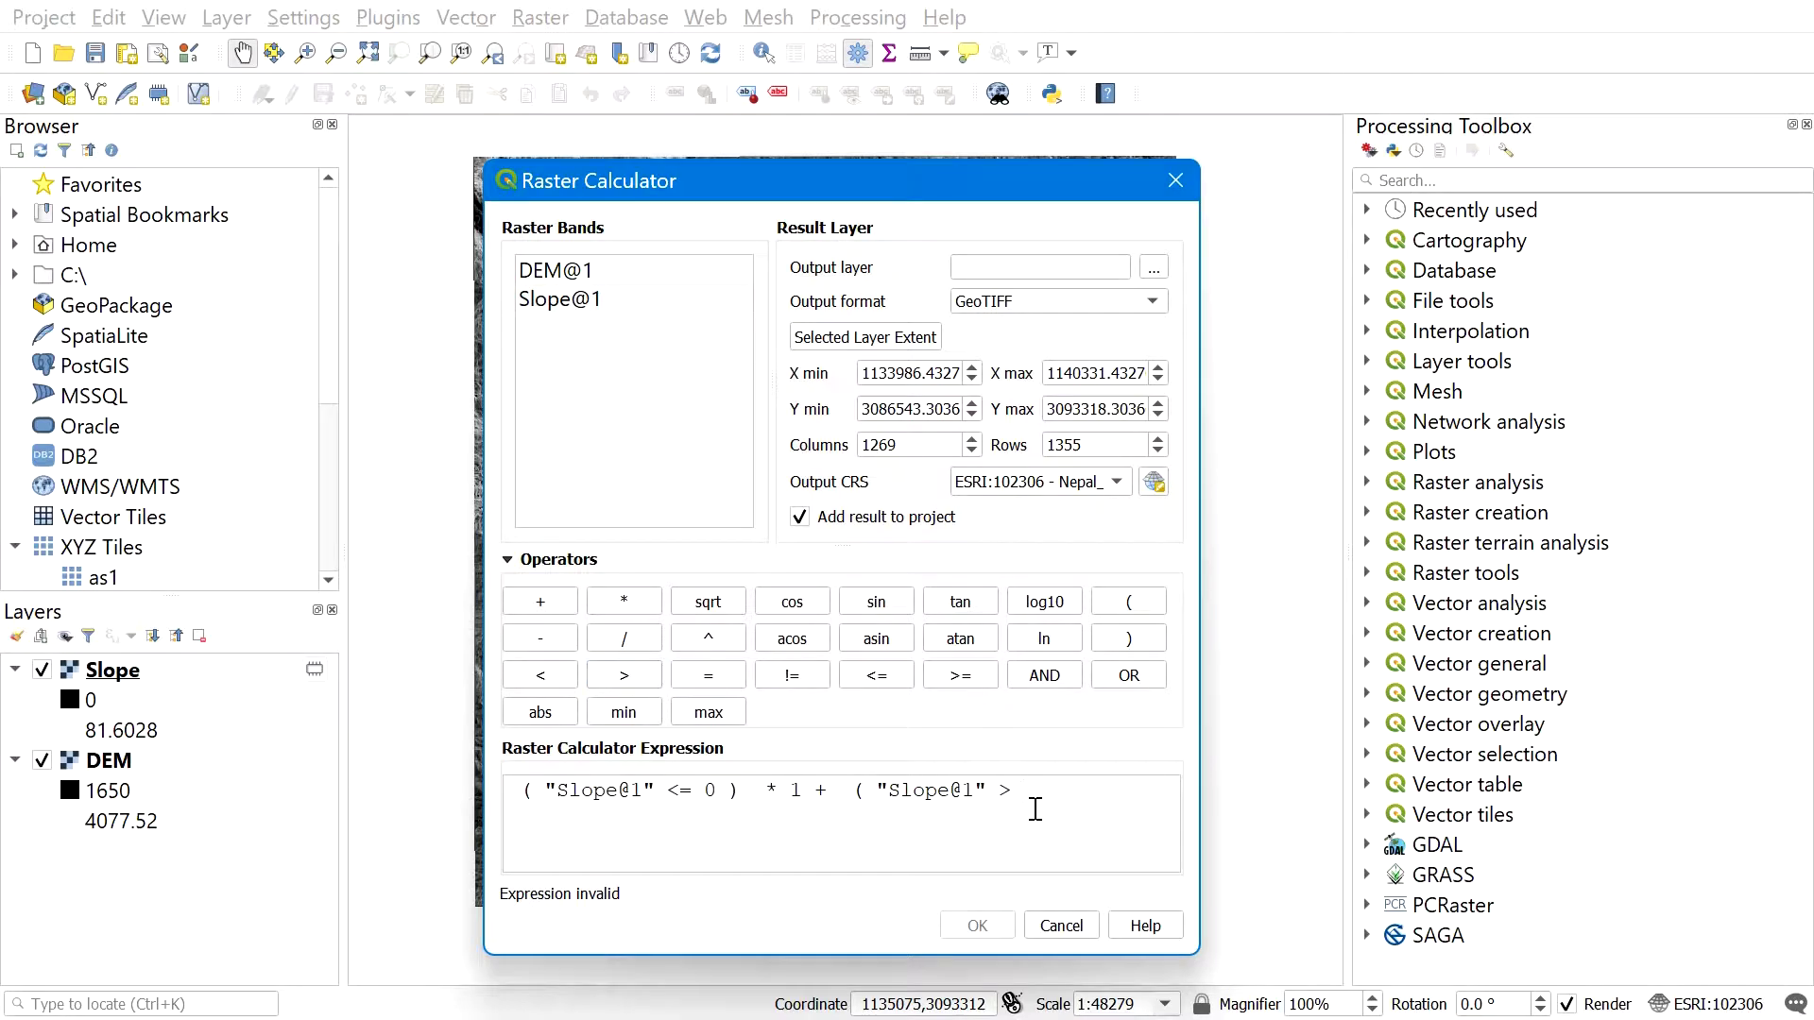
left_click(1129, 638)
left_click(623, 602)
double_click(589, 304)
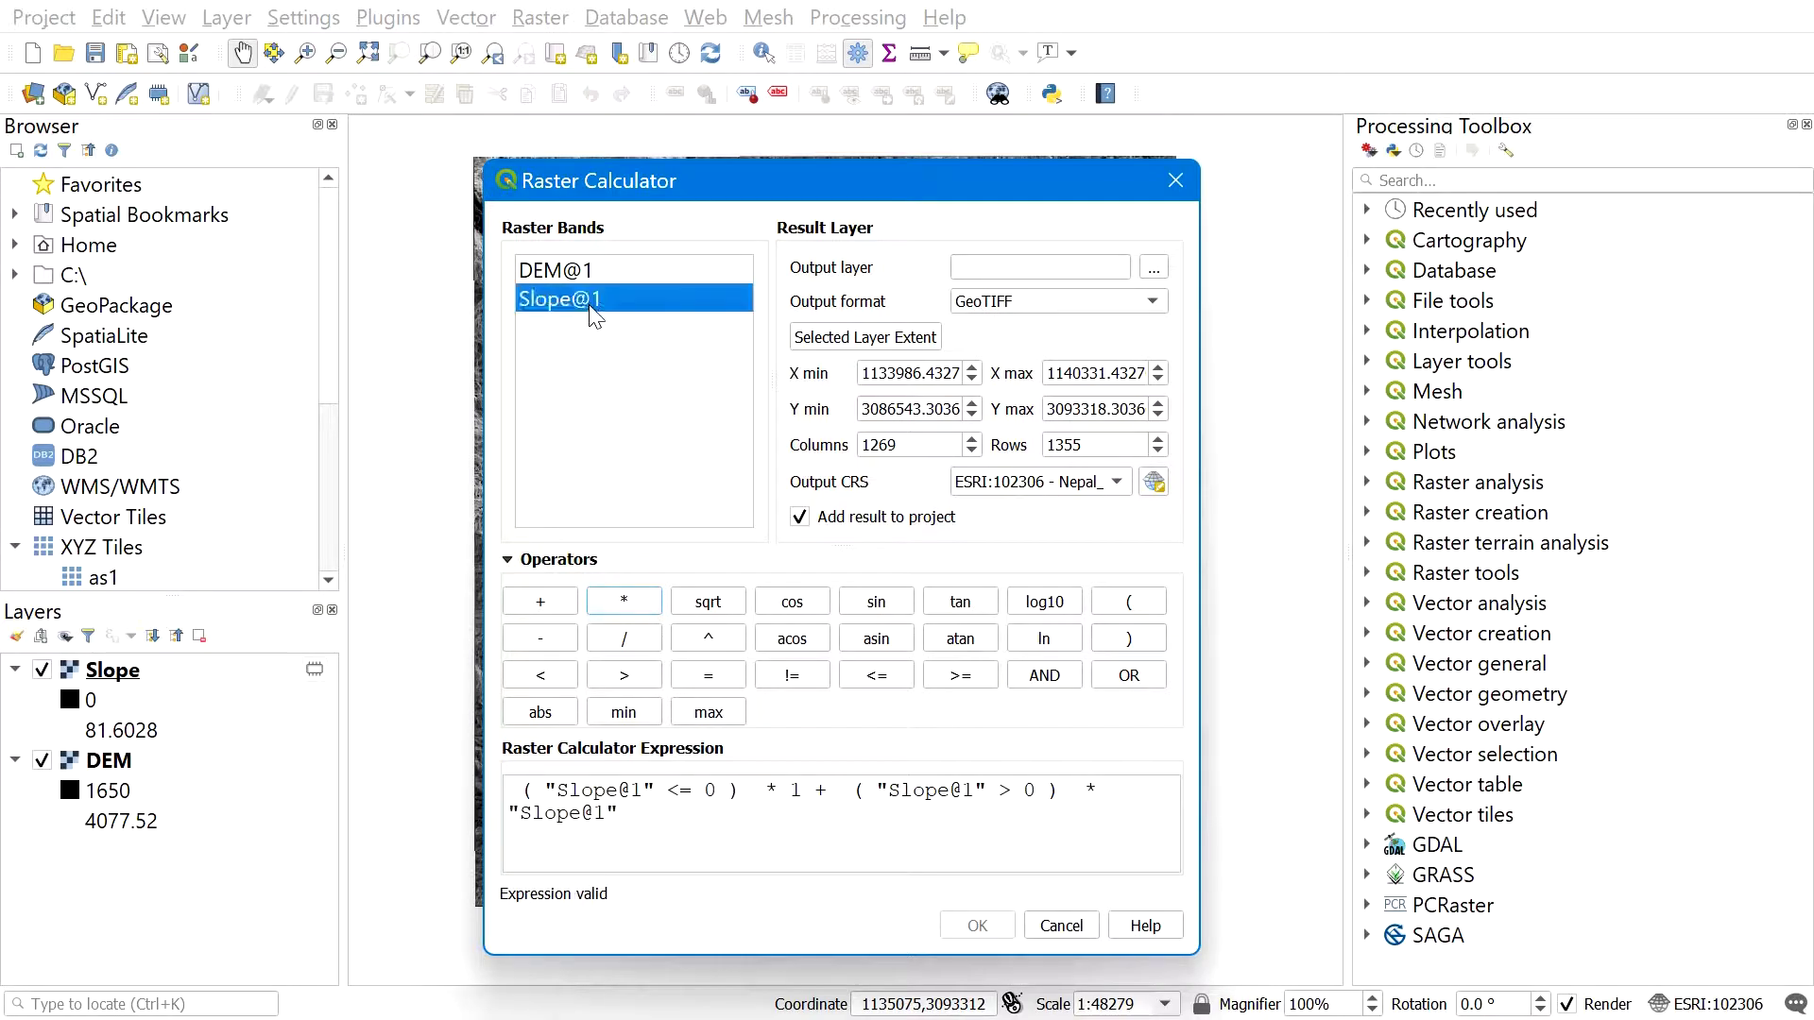
left_click(635, 831)
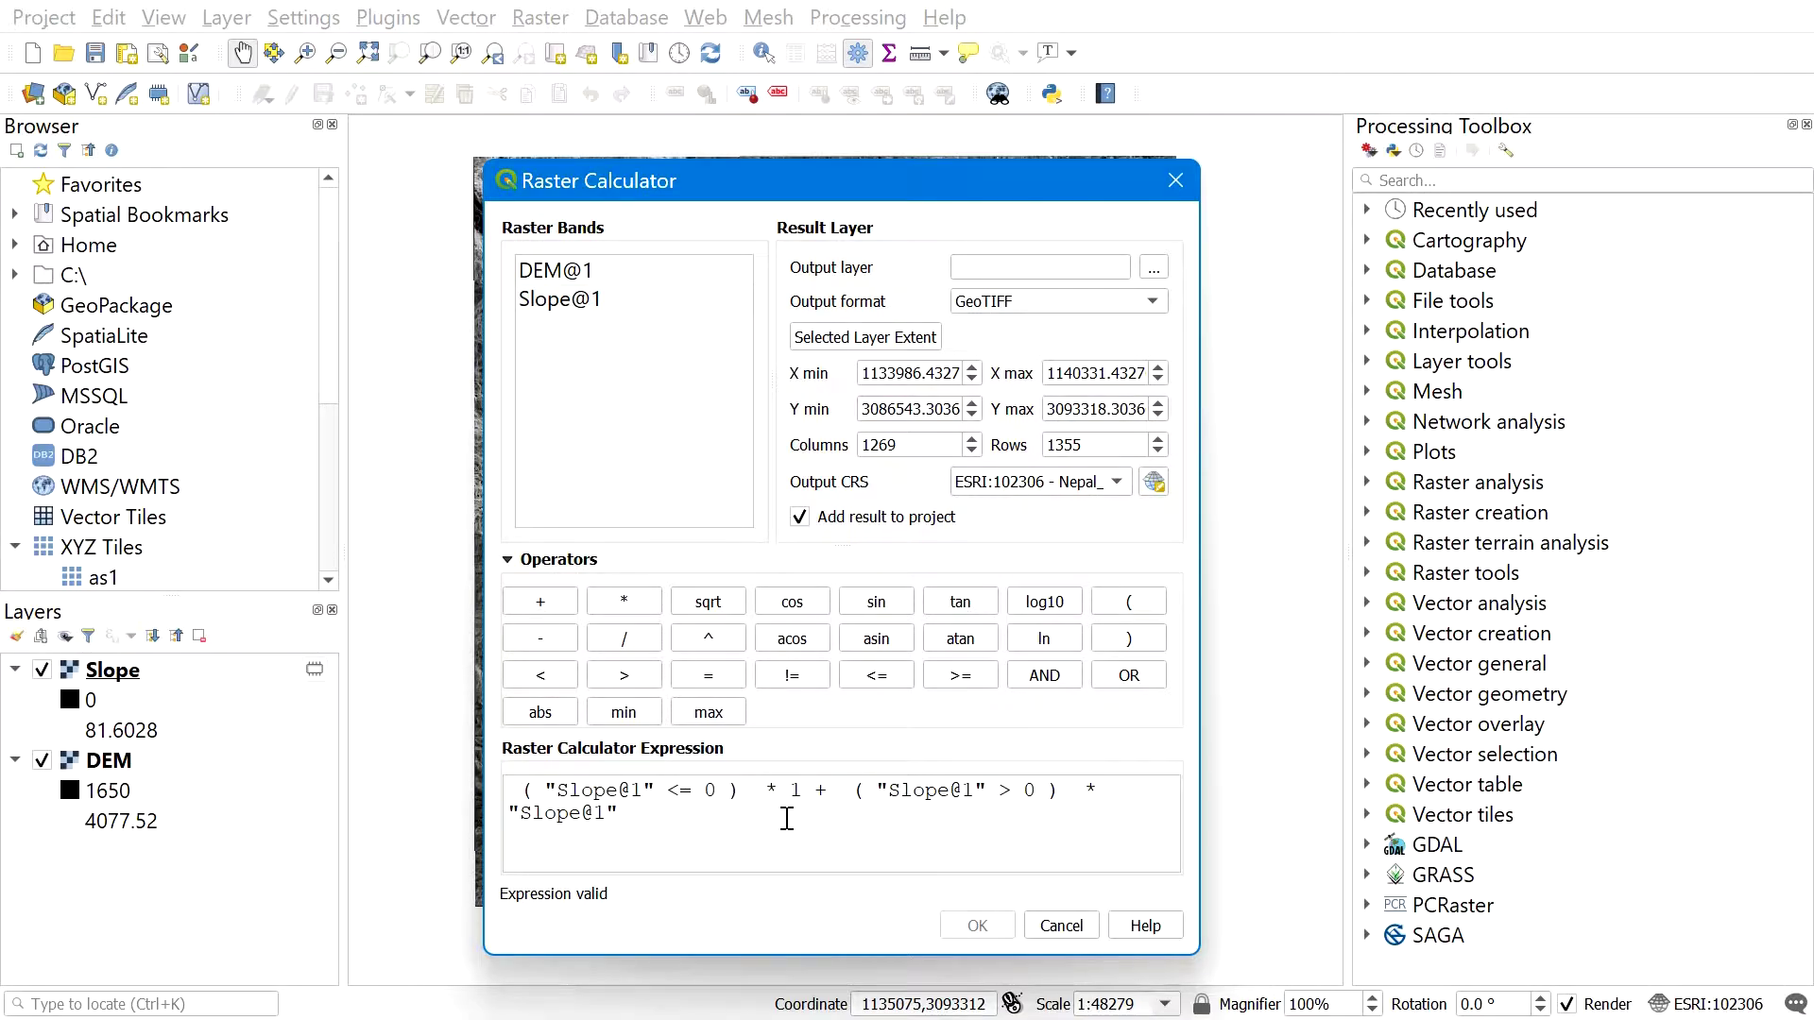
key("XF86MonBrightnessDown")
Save the calculator output as slp_crr in the practise folder and run it.
left_click(1153, 270)
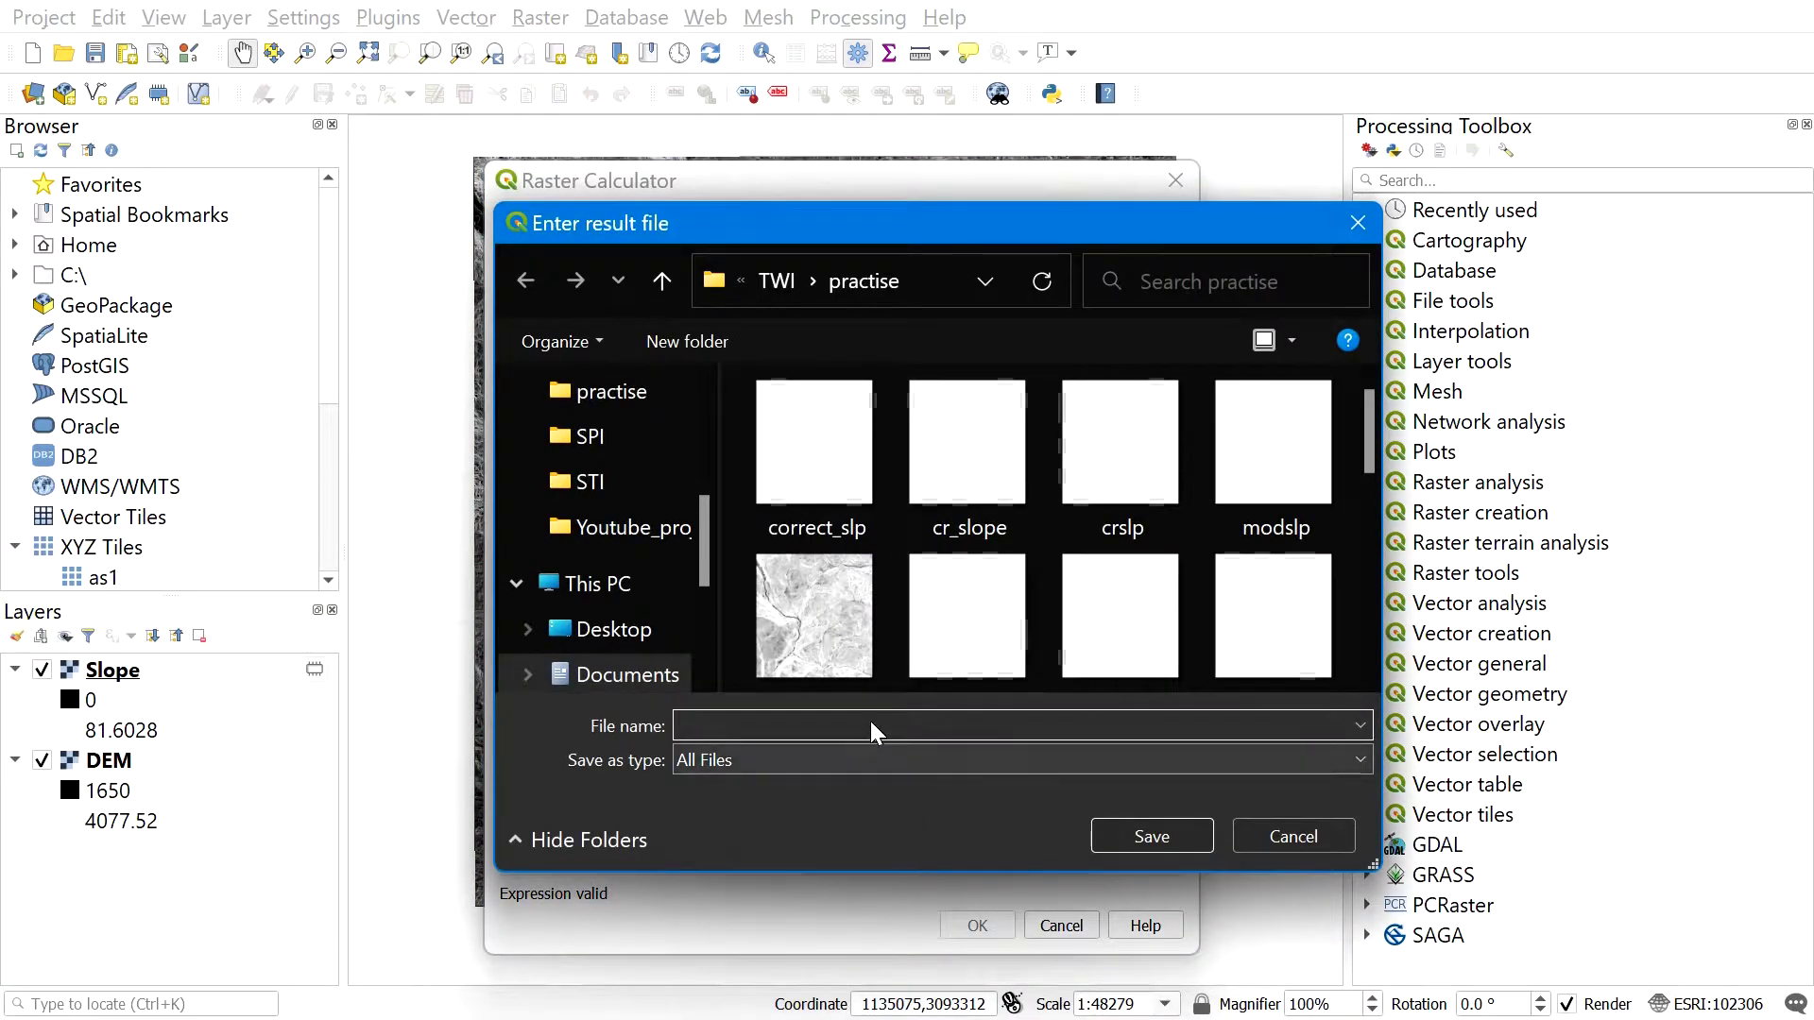
type("slp_crr")
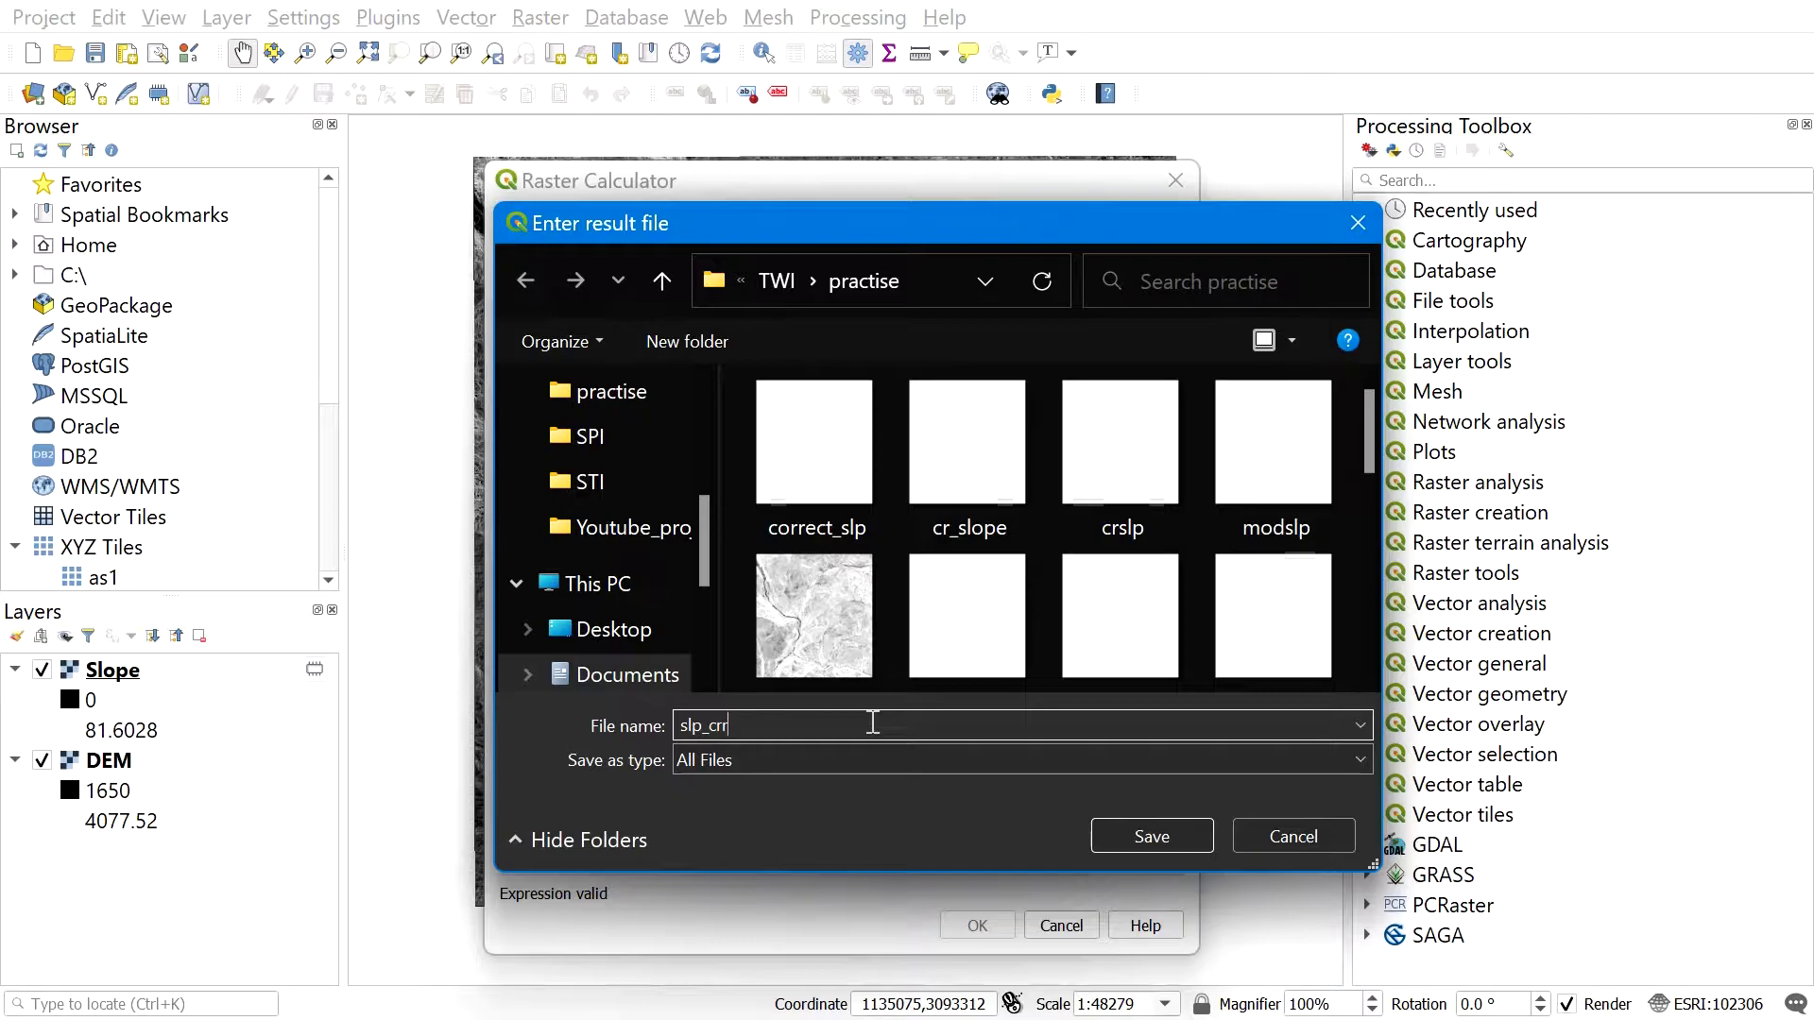
left_click(1142, 843)
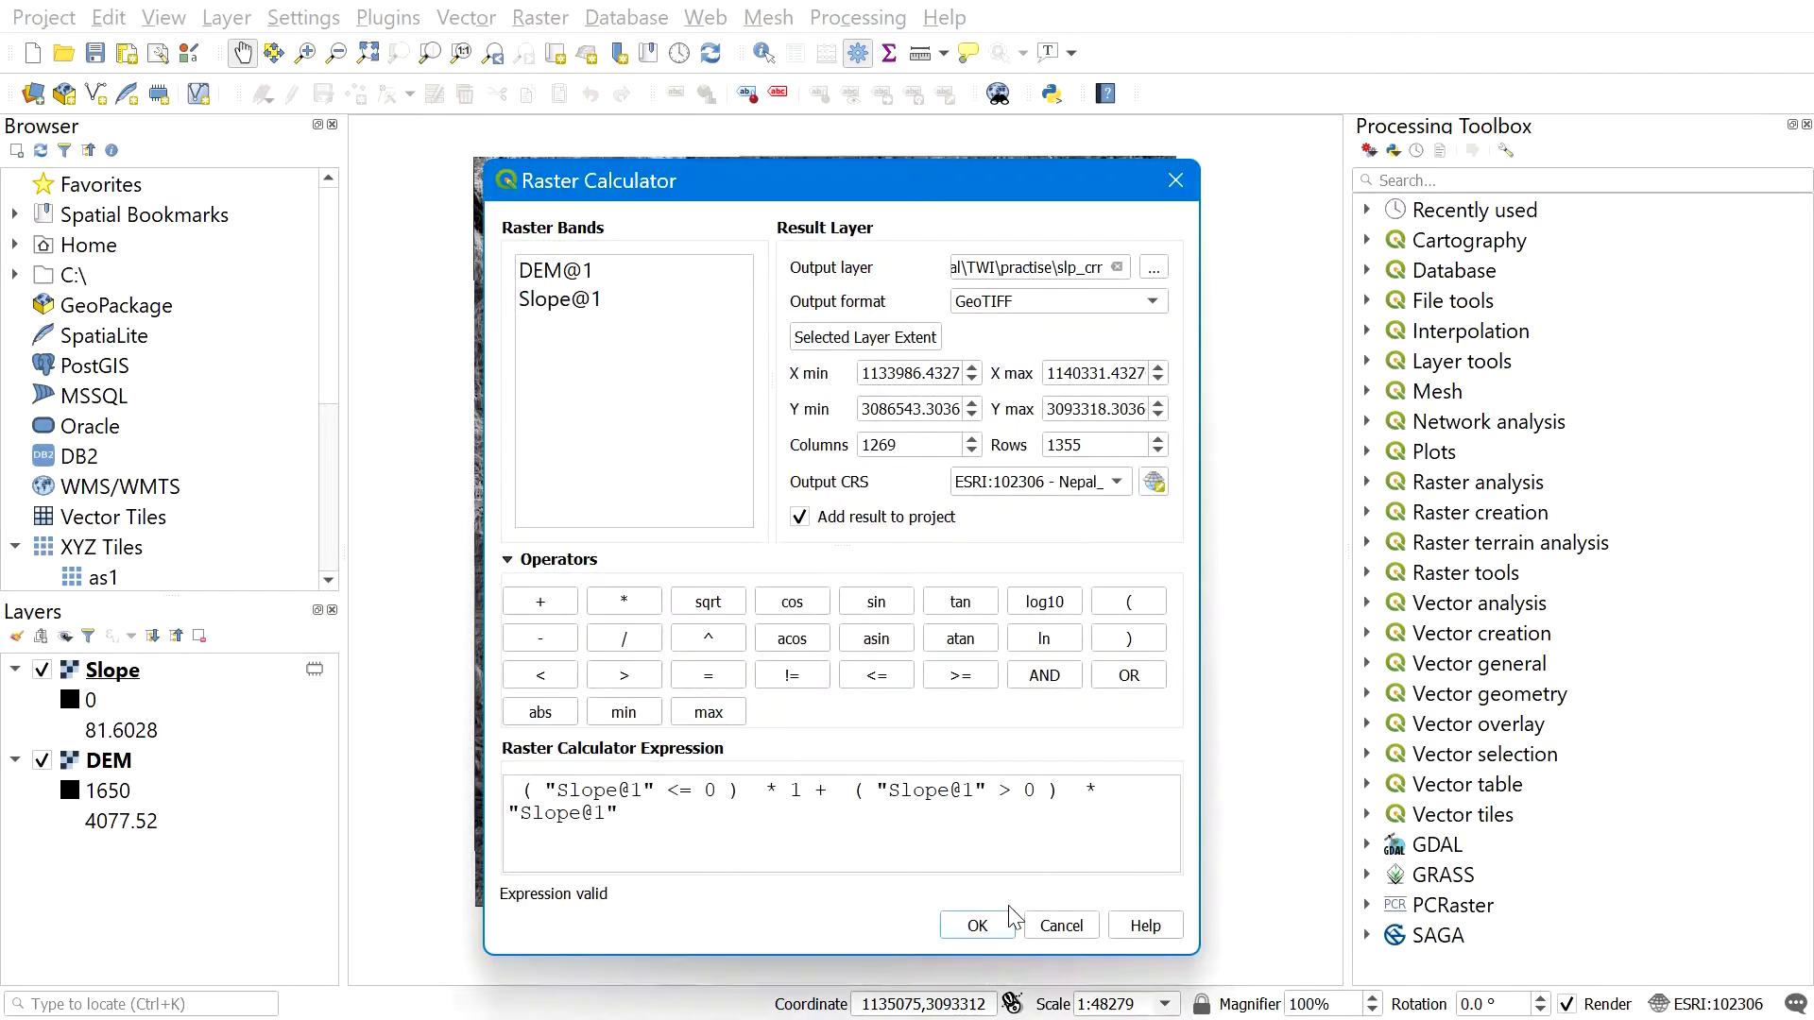
left_click(977, 926)
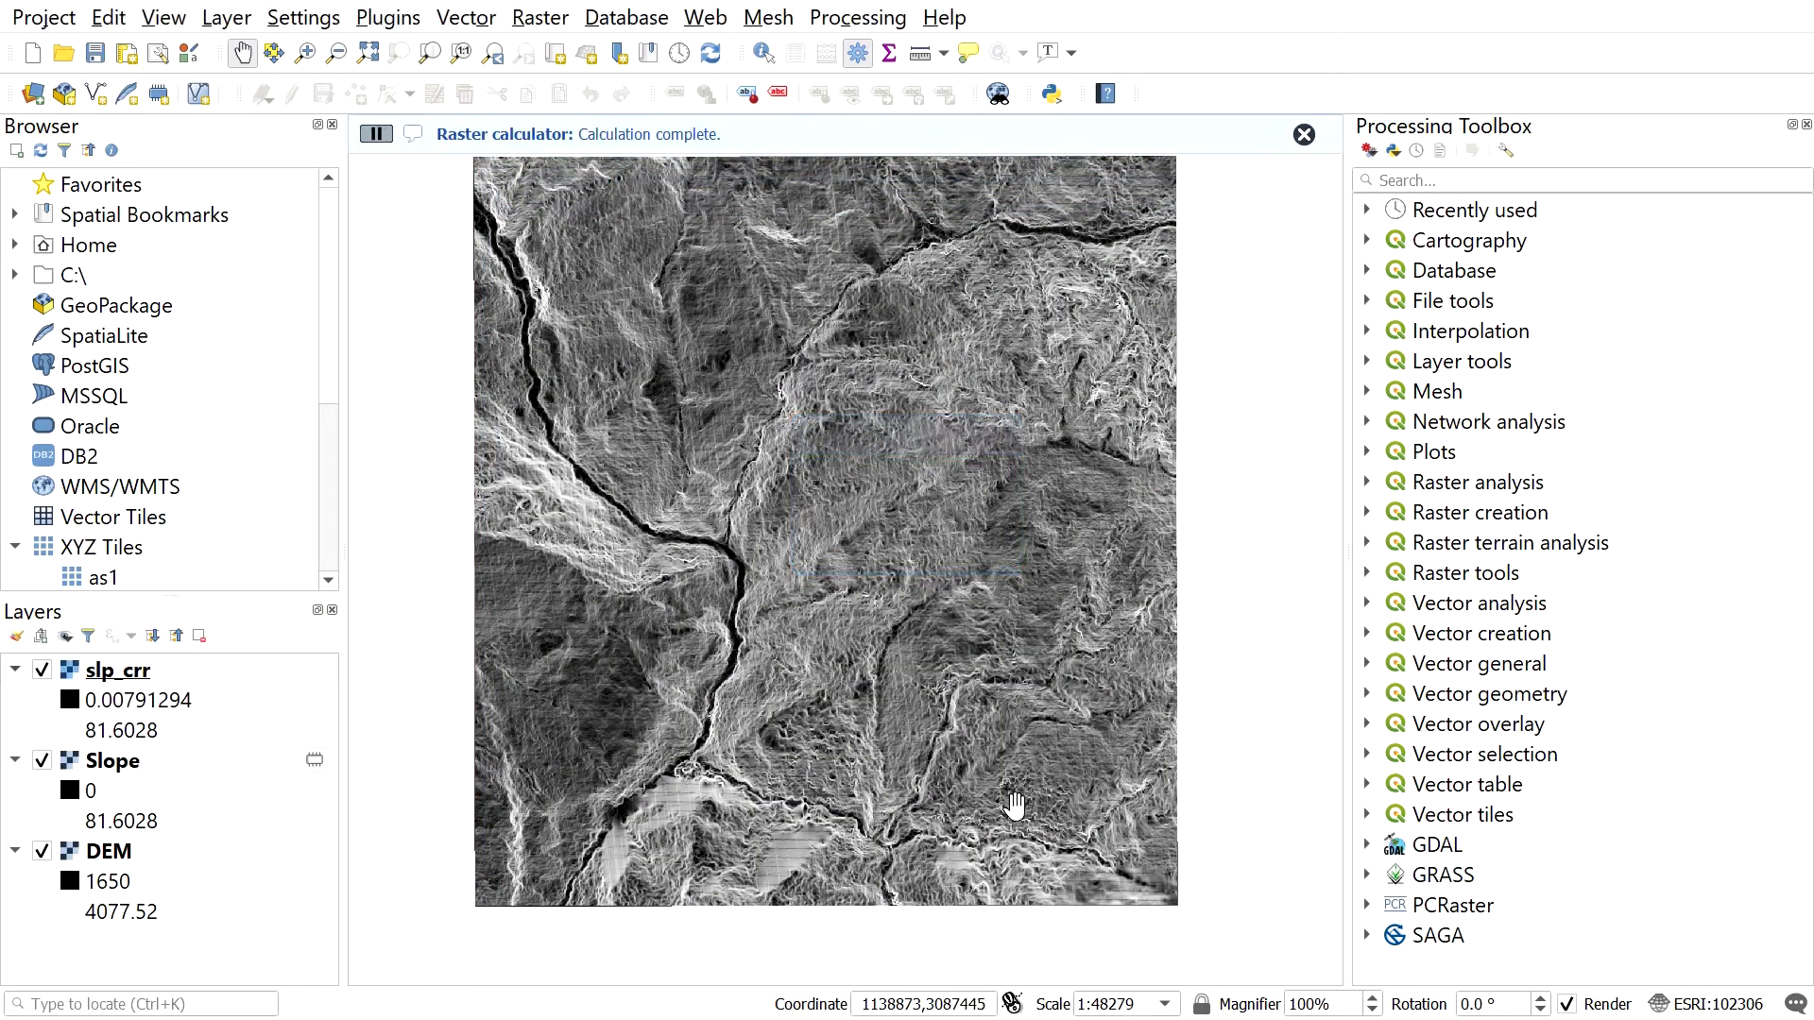
left_click(108, 770)
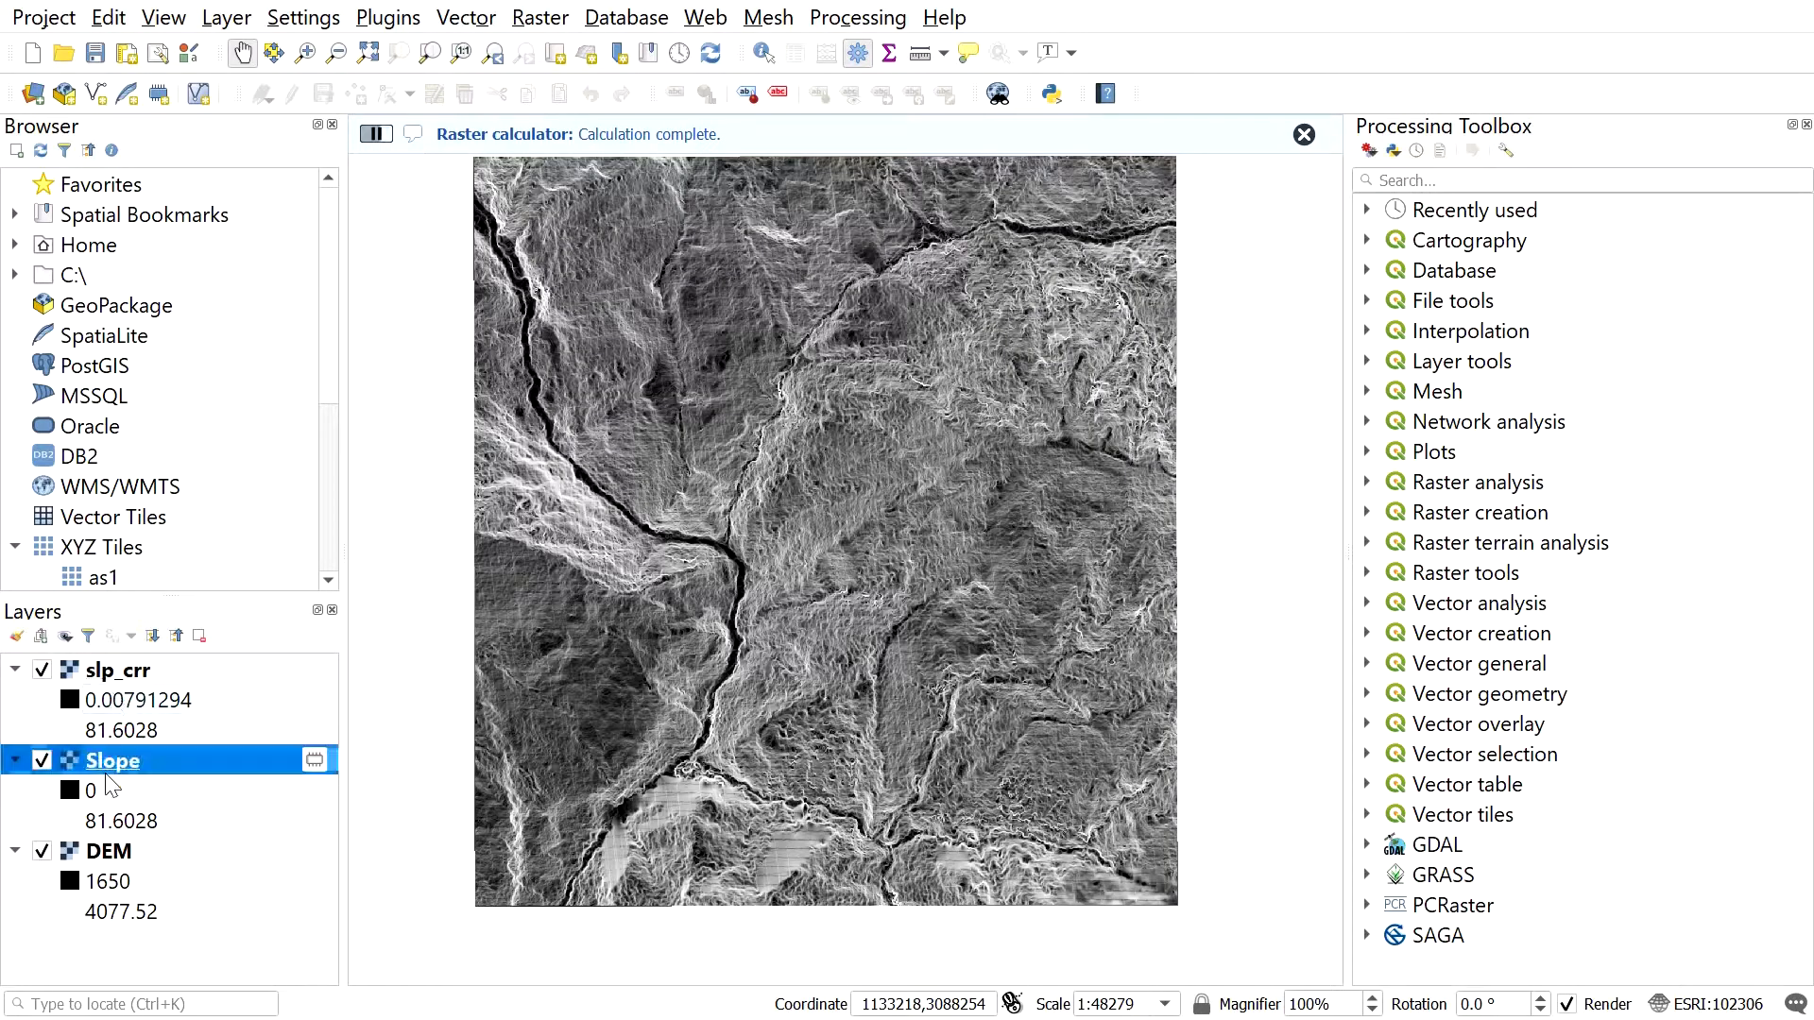
left_click(104, 811)
left_click(124, 684)
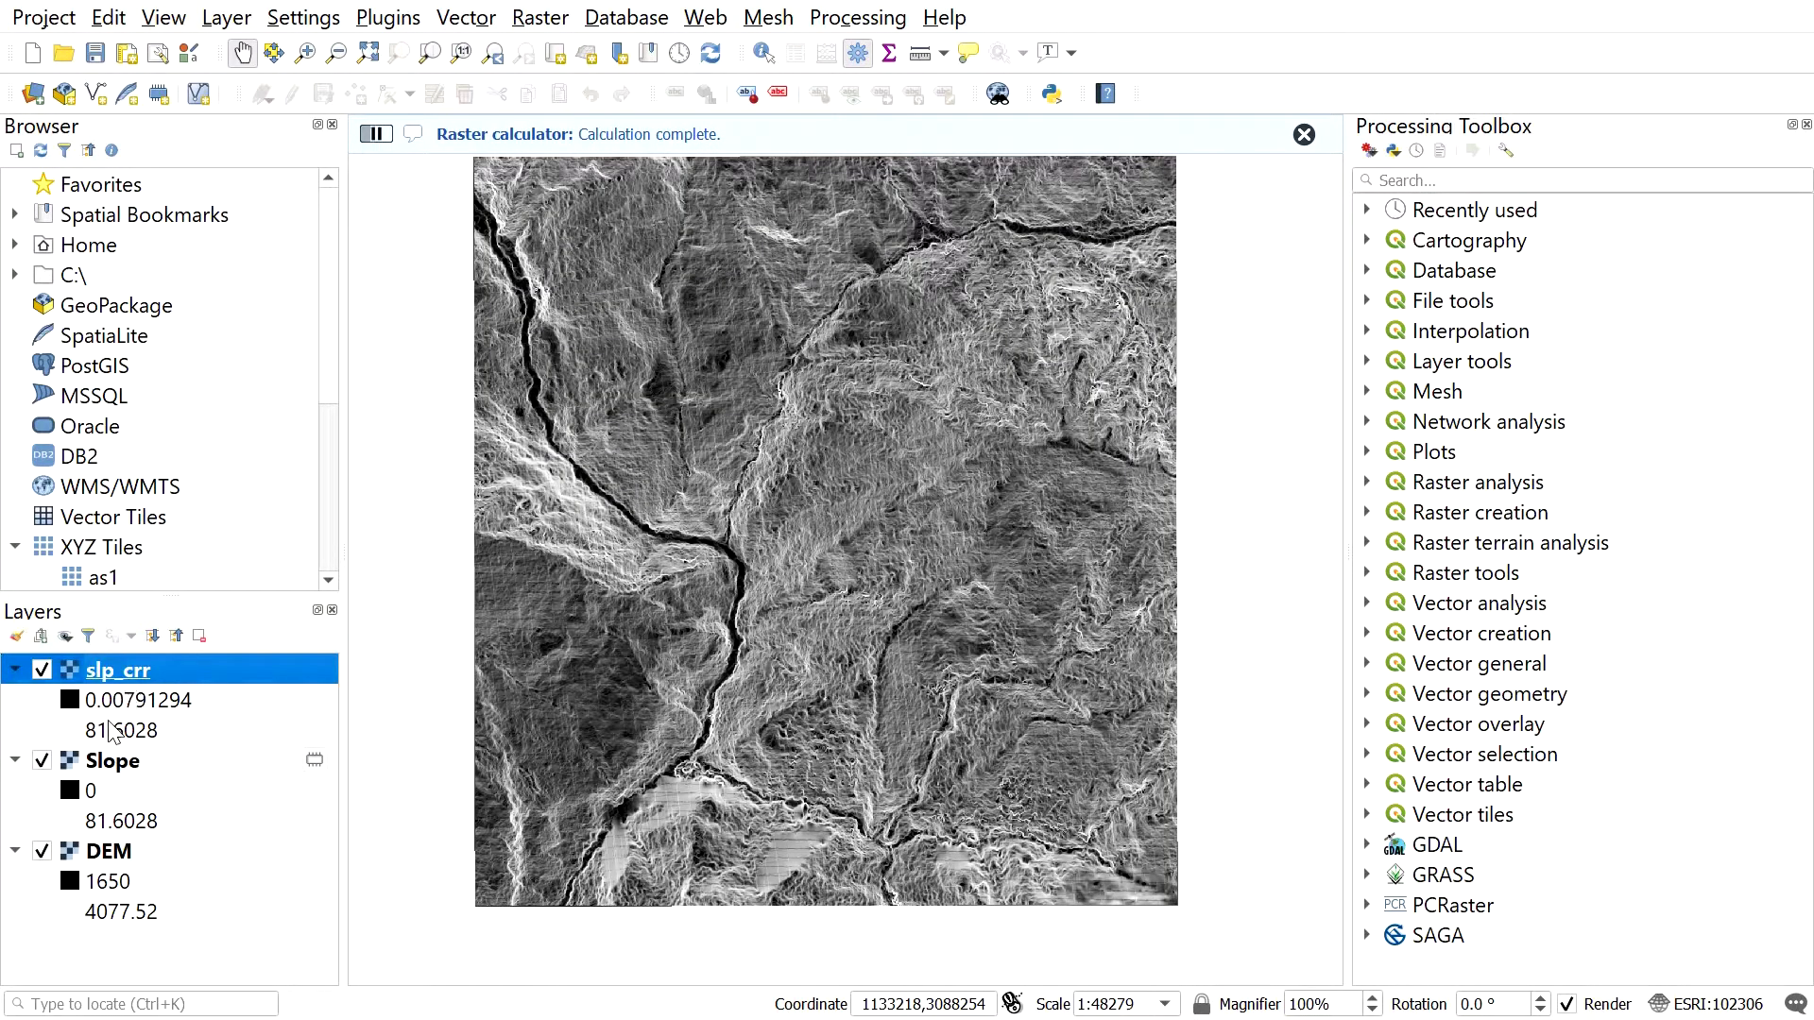
left_click(81, 763)
left_click(117, 671)
left_click(112, 705)
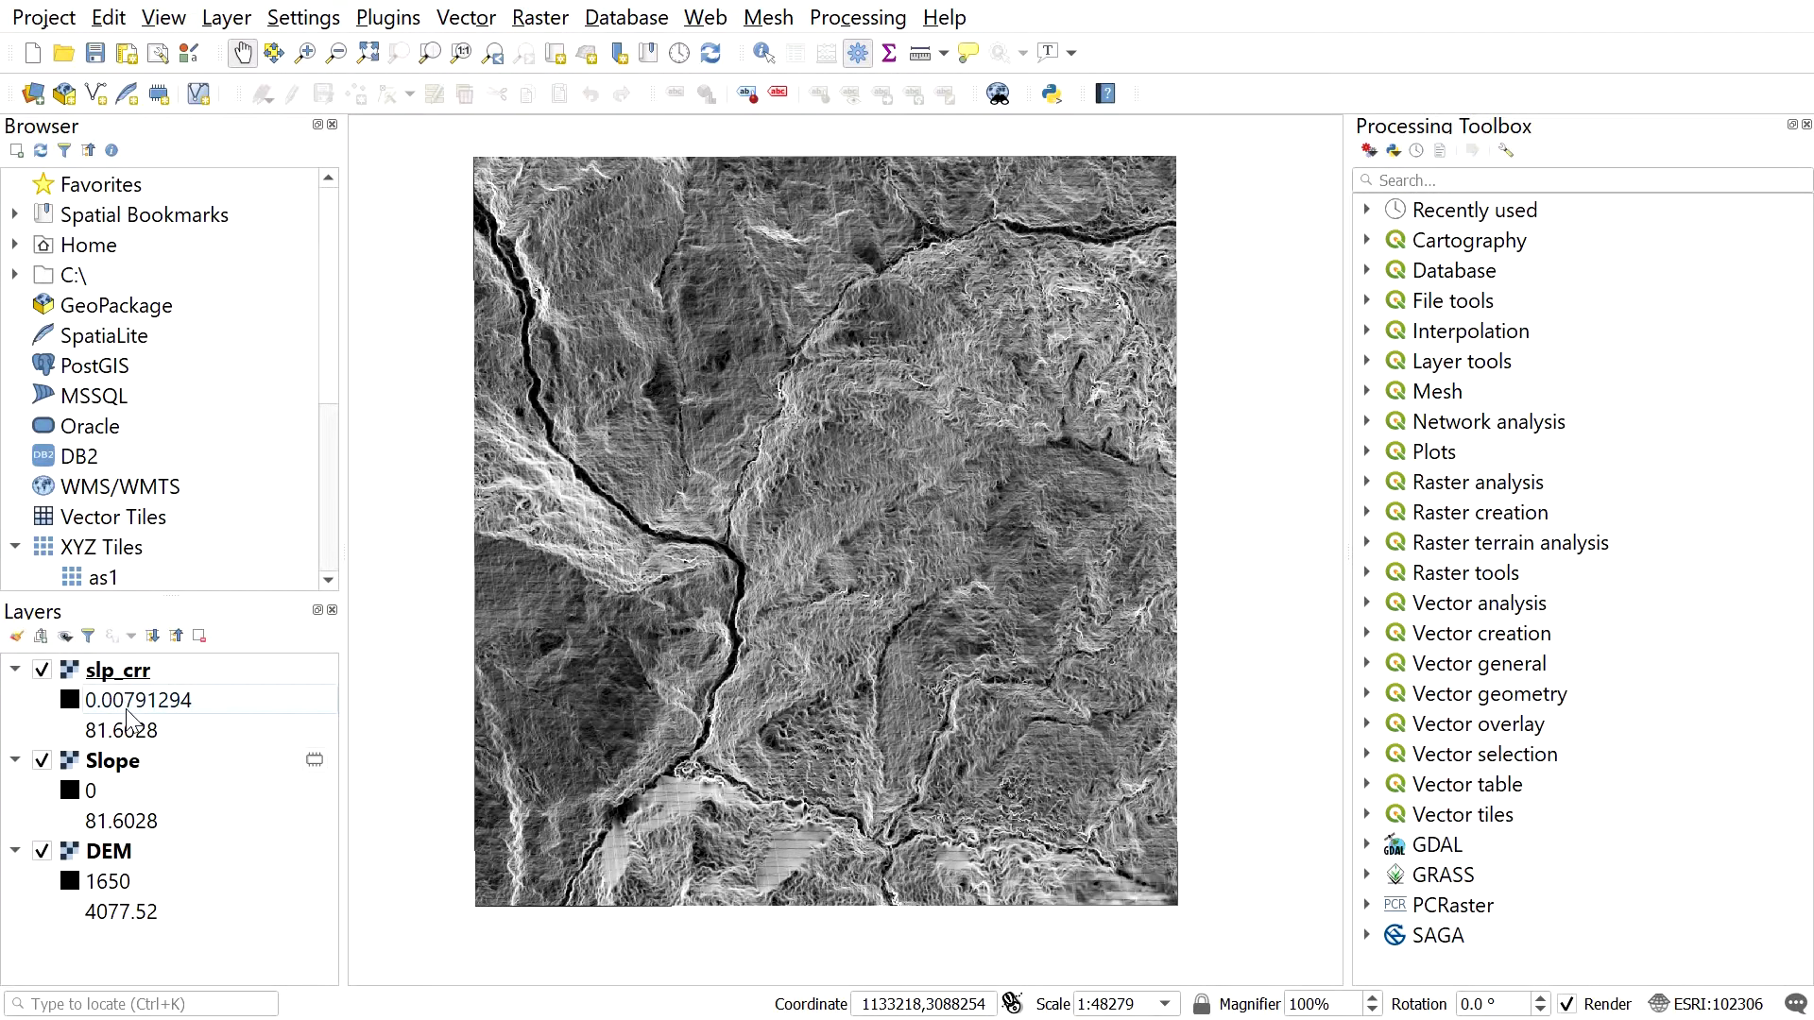
scroll(1066, 652, "down", 1)
scroll(883, 585, "up", 1)
left_click_drag(883, 588, 846, 591)
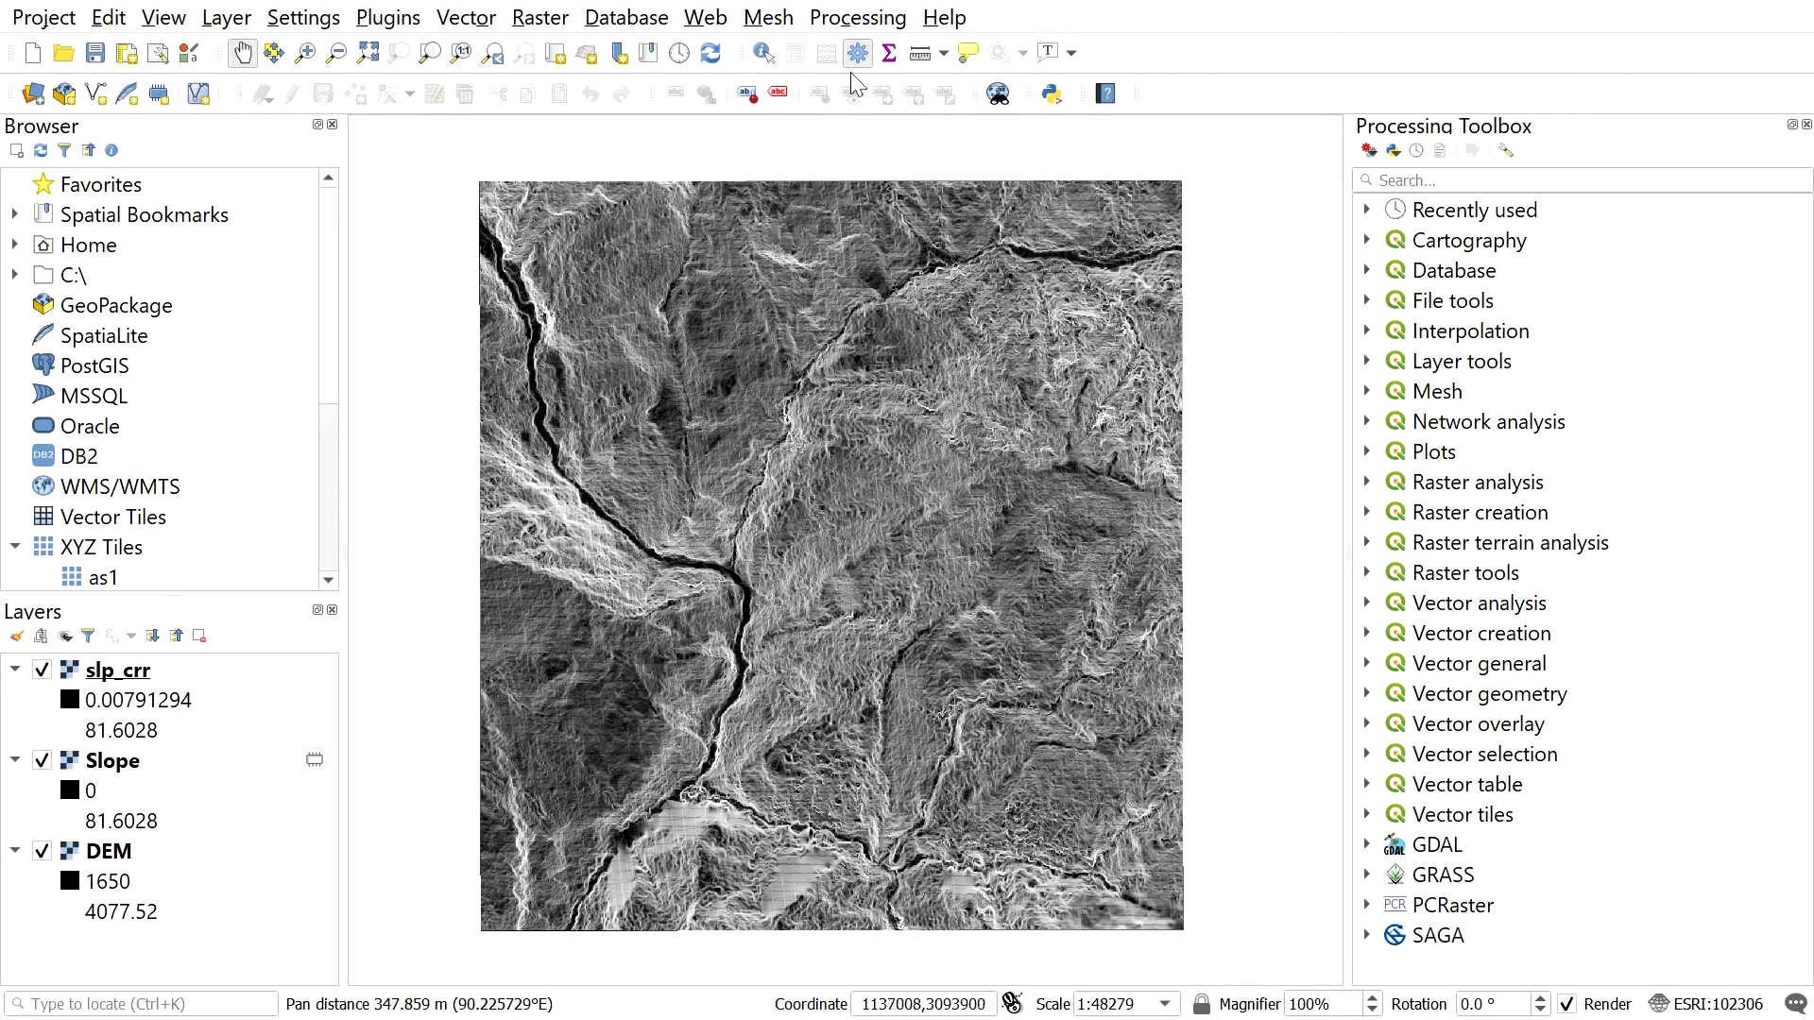
Expand SAGA > Simulation in the Processing Toolbox and select Flow accumulation (qm of esp).
left_click(860, 17)
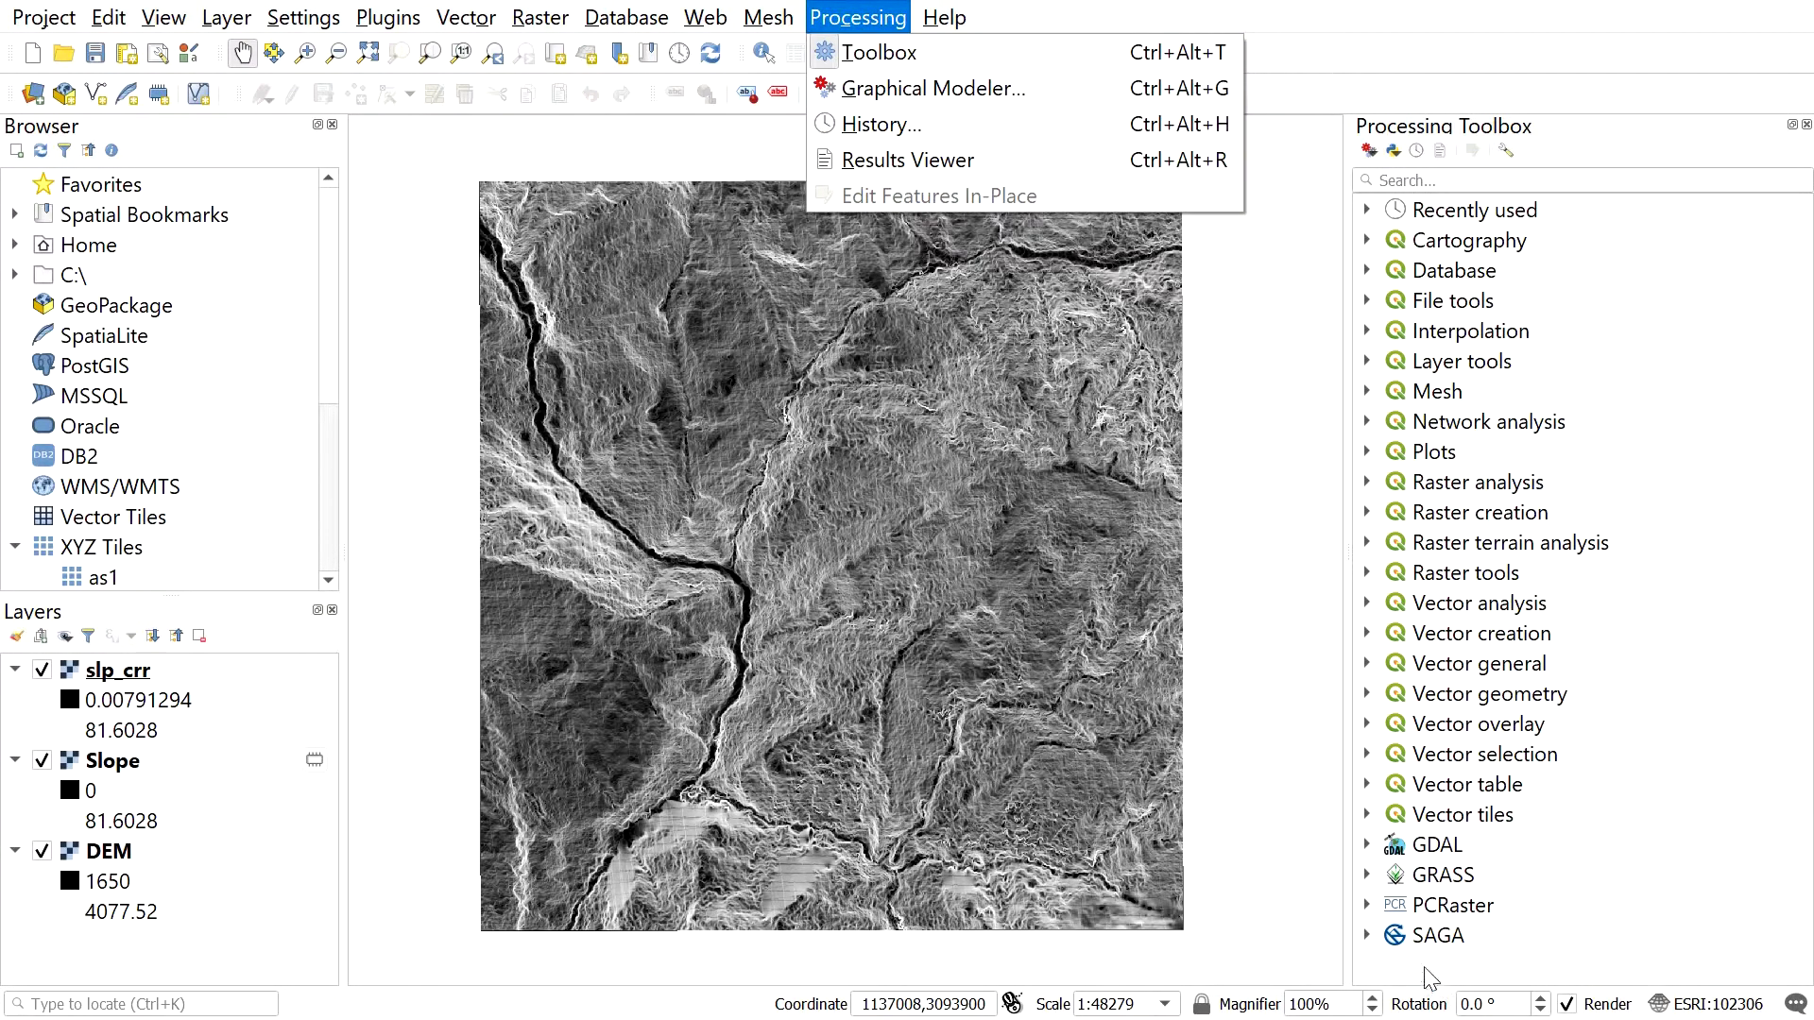
left_click(1368, 936)
scroll(1389, 851, "down", 6)
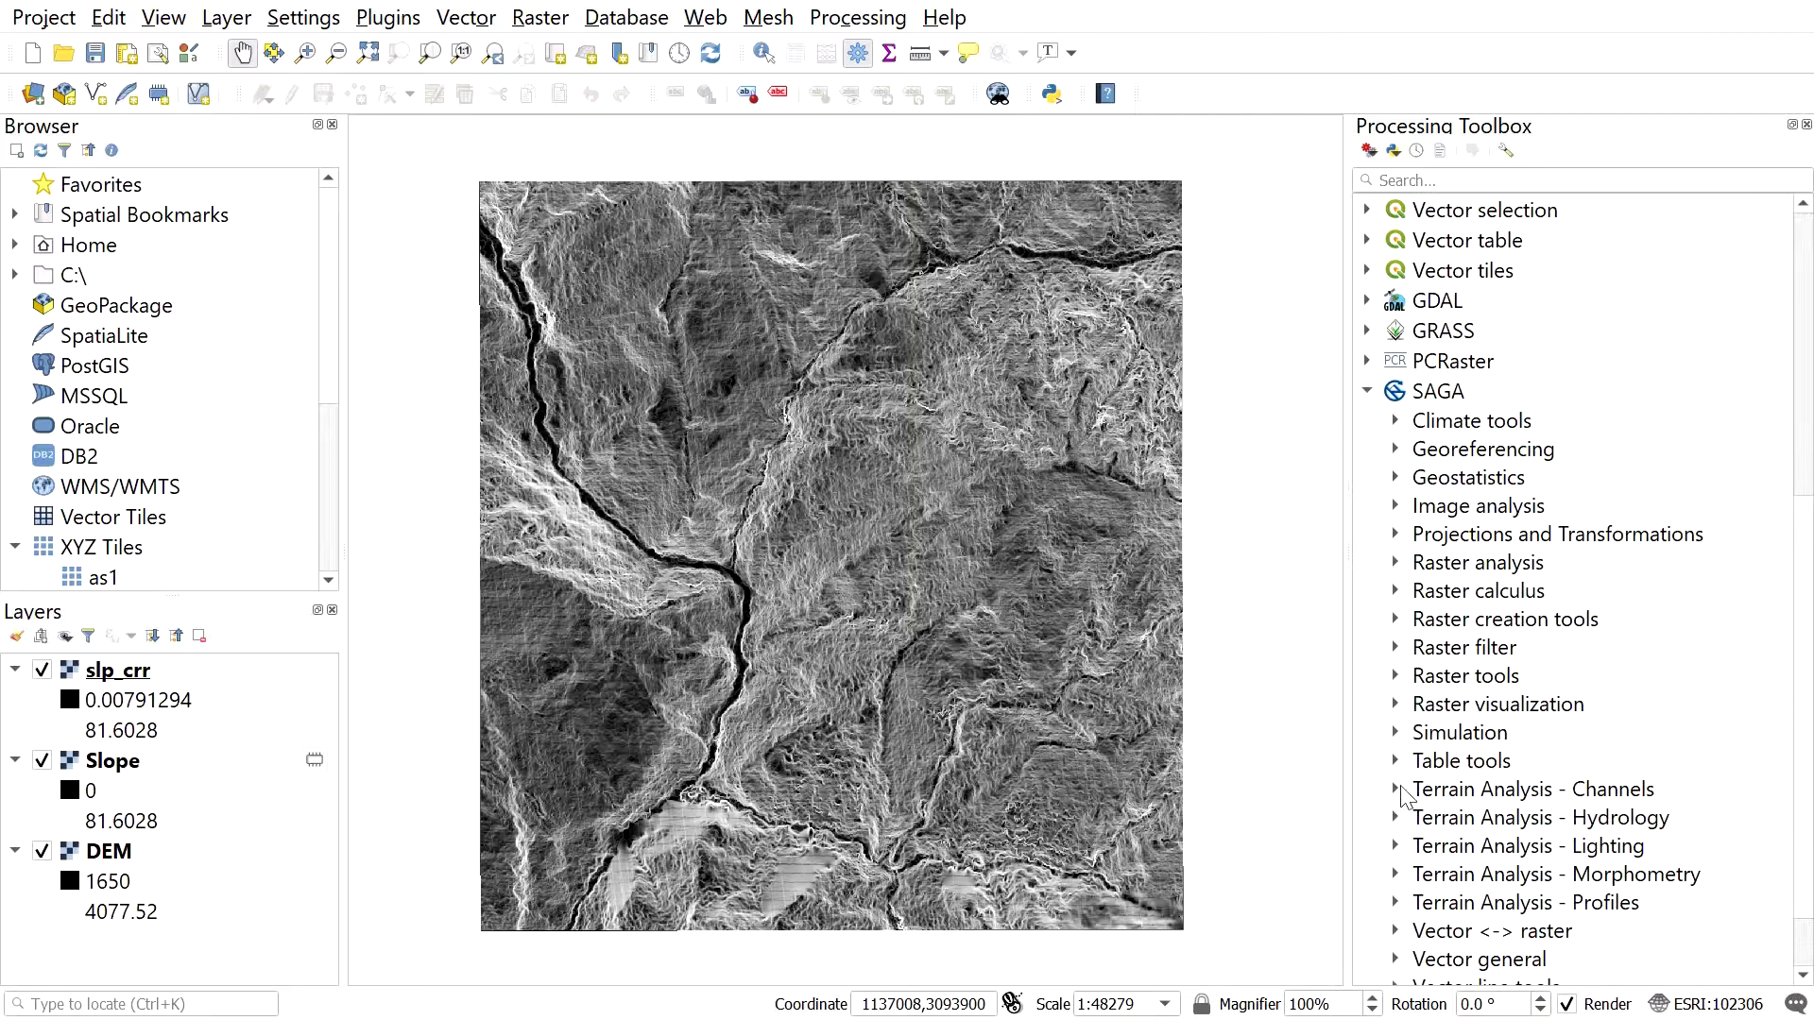
left_click(1398, 733)
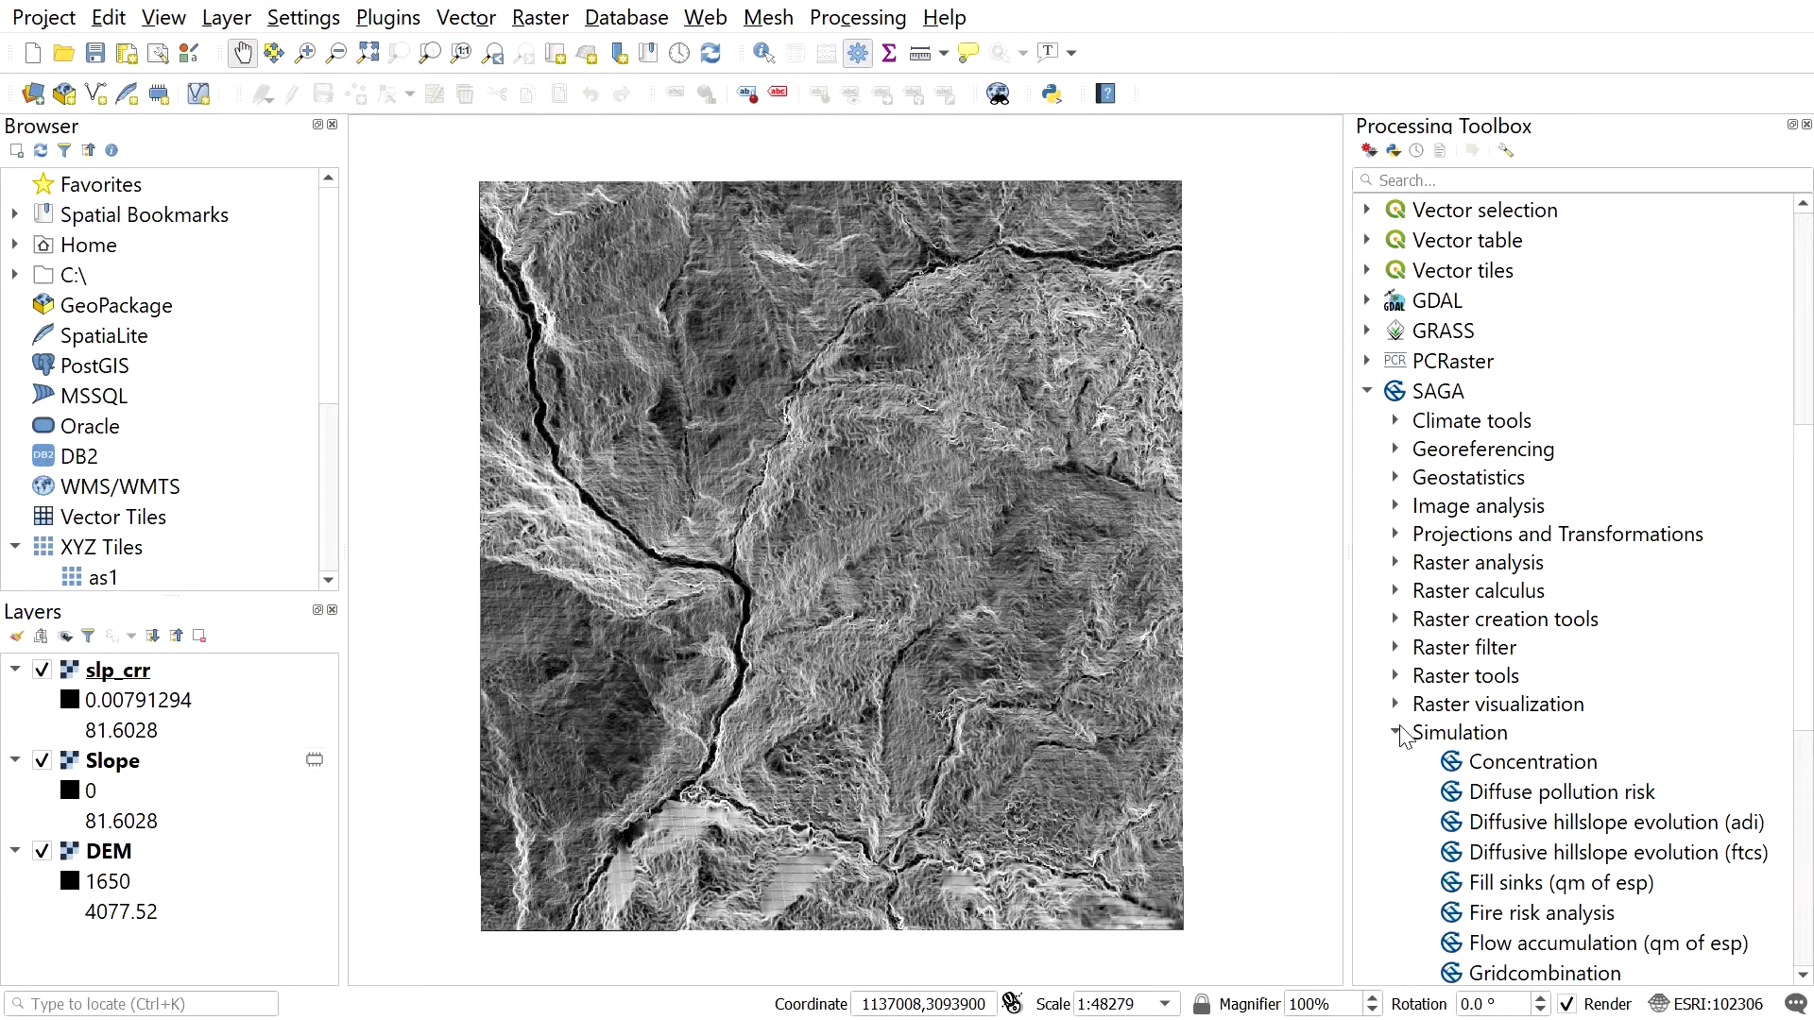
scroll(1440, 726, "down", 2)
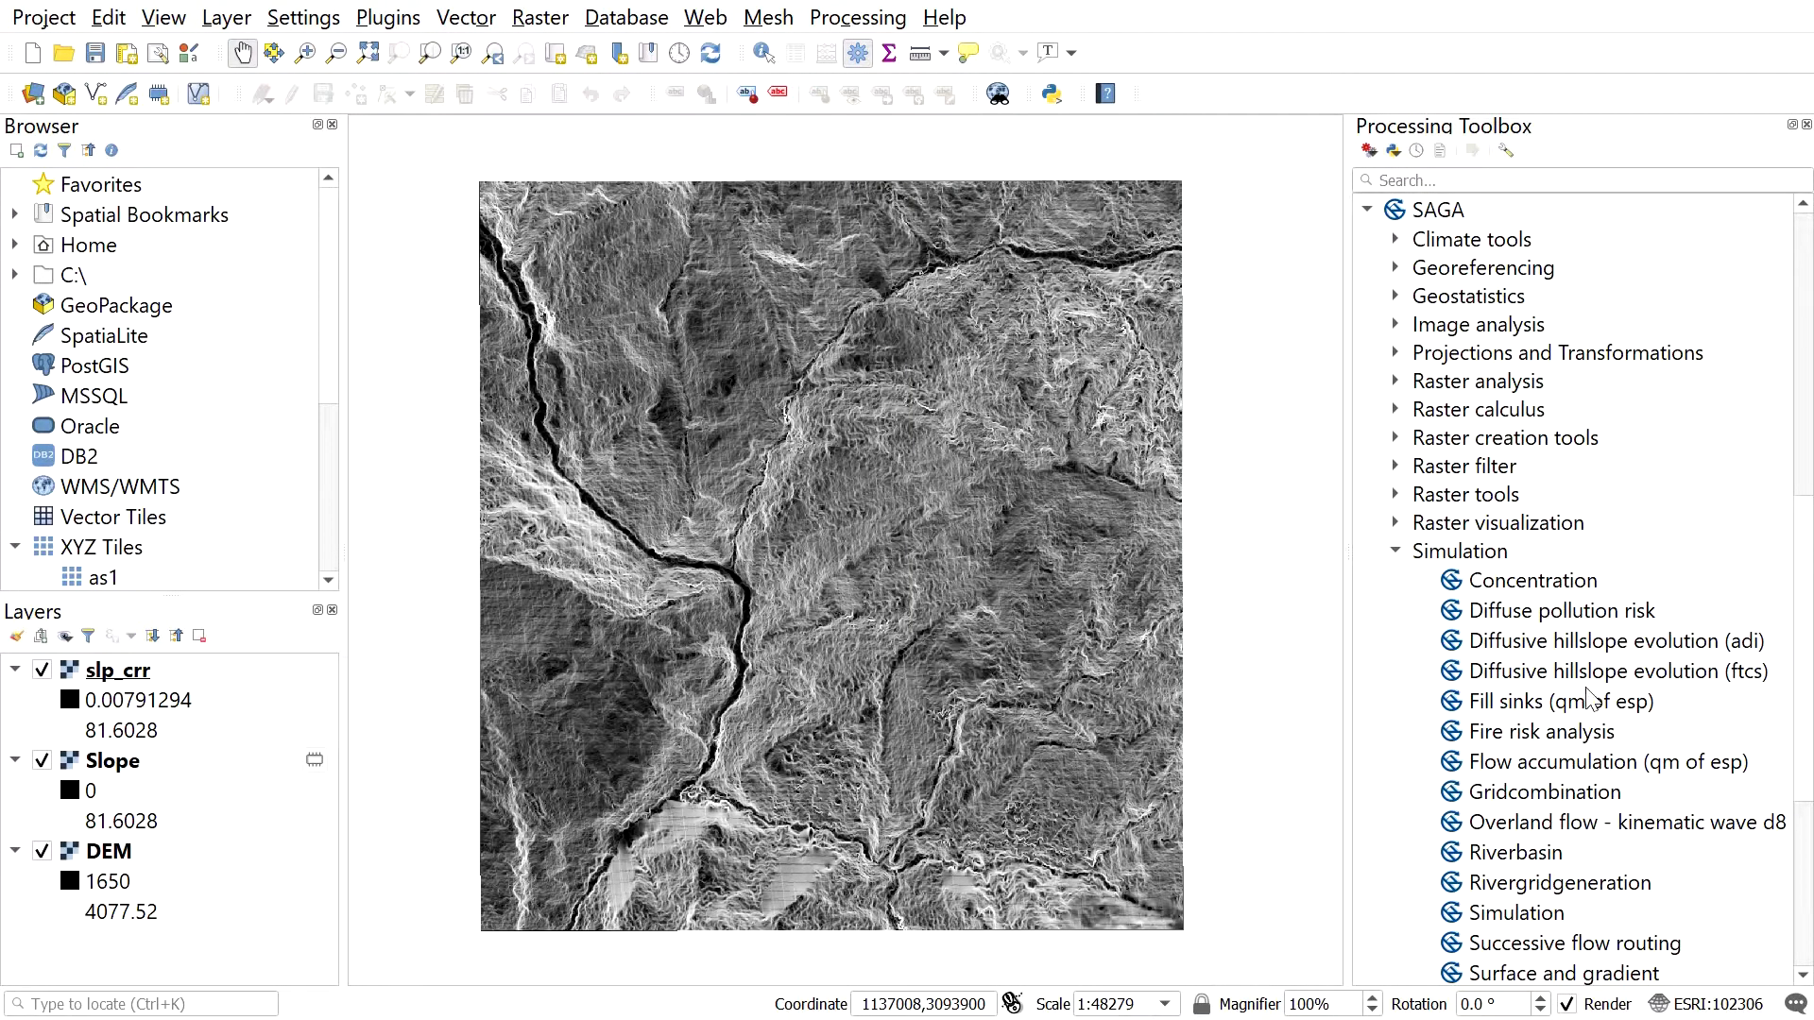
scroll(1590, 701, "down", 2)
left_click(1513, 589)
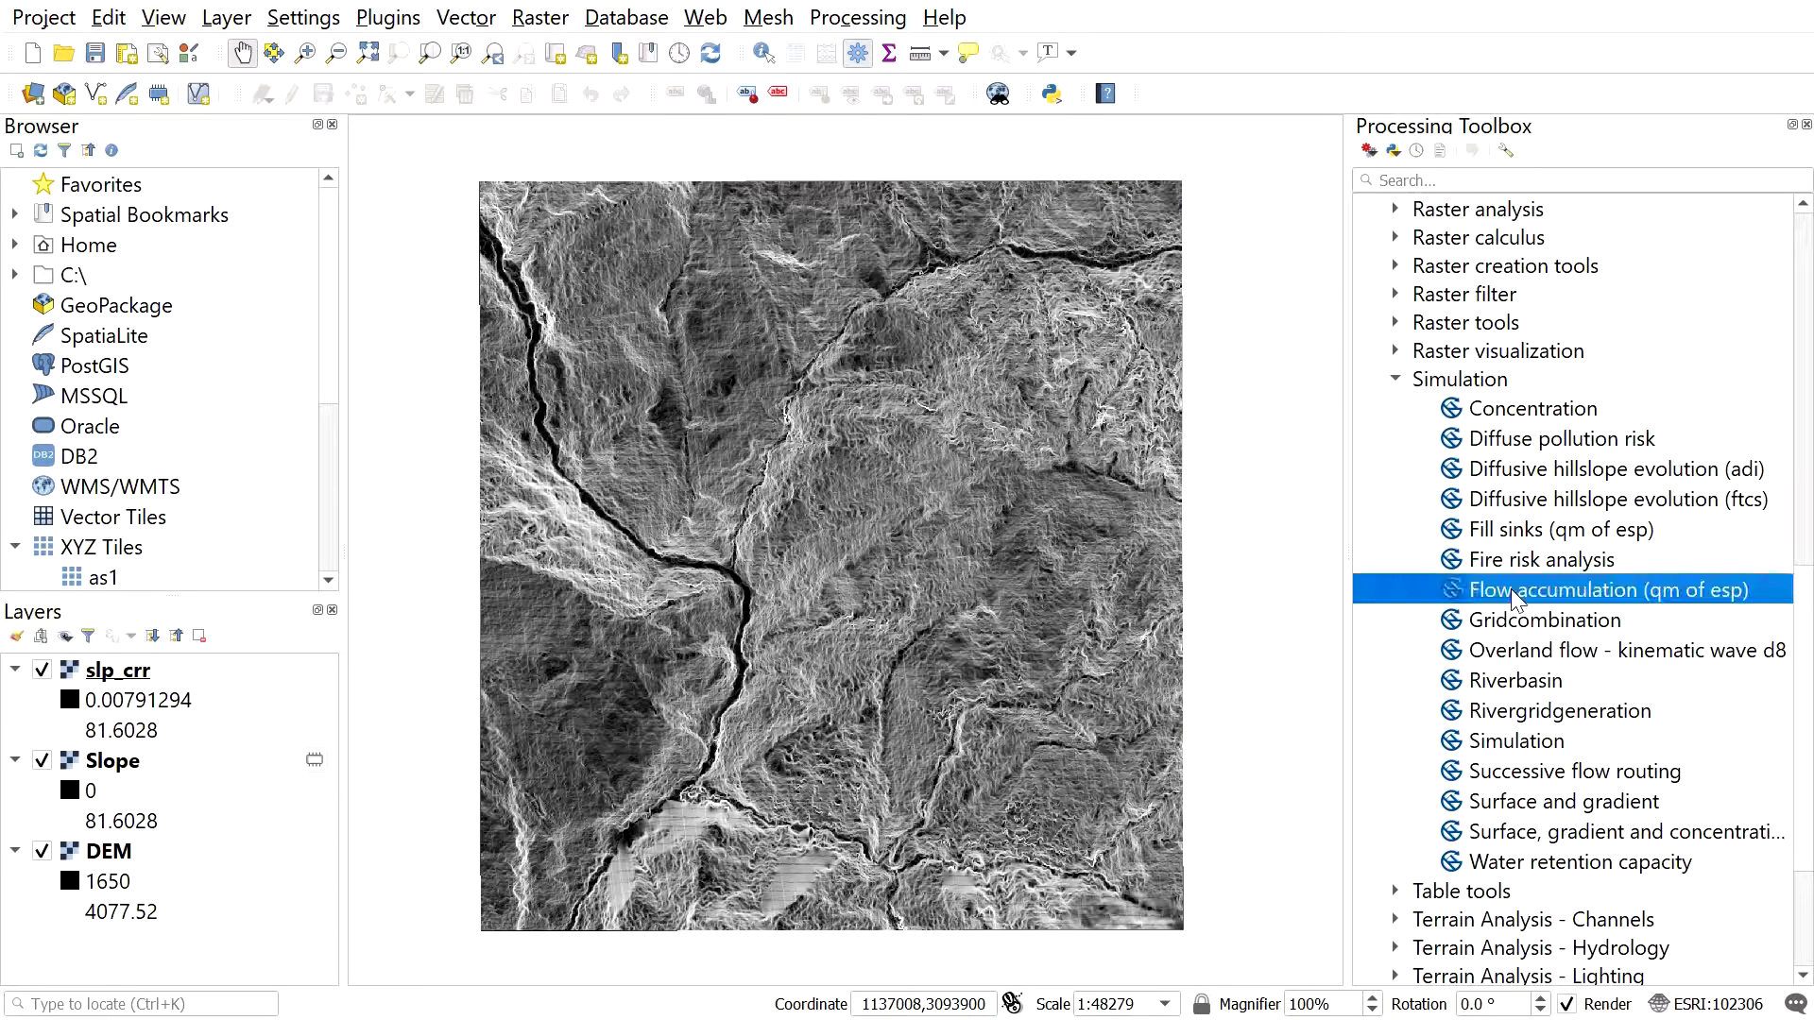
Run Flow accumulation (qm of esp) with DEM as the elevation input.
double_click(1531, 592)
left_click(643, 286)
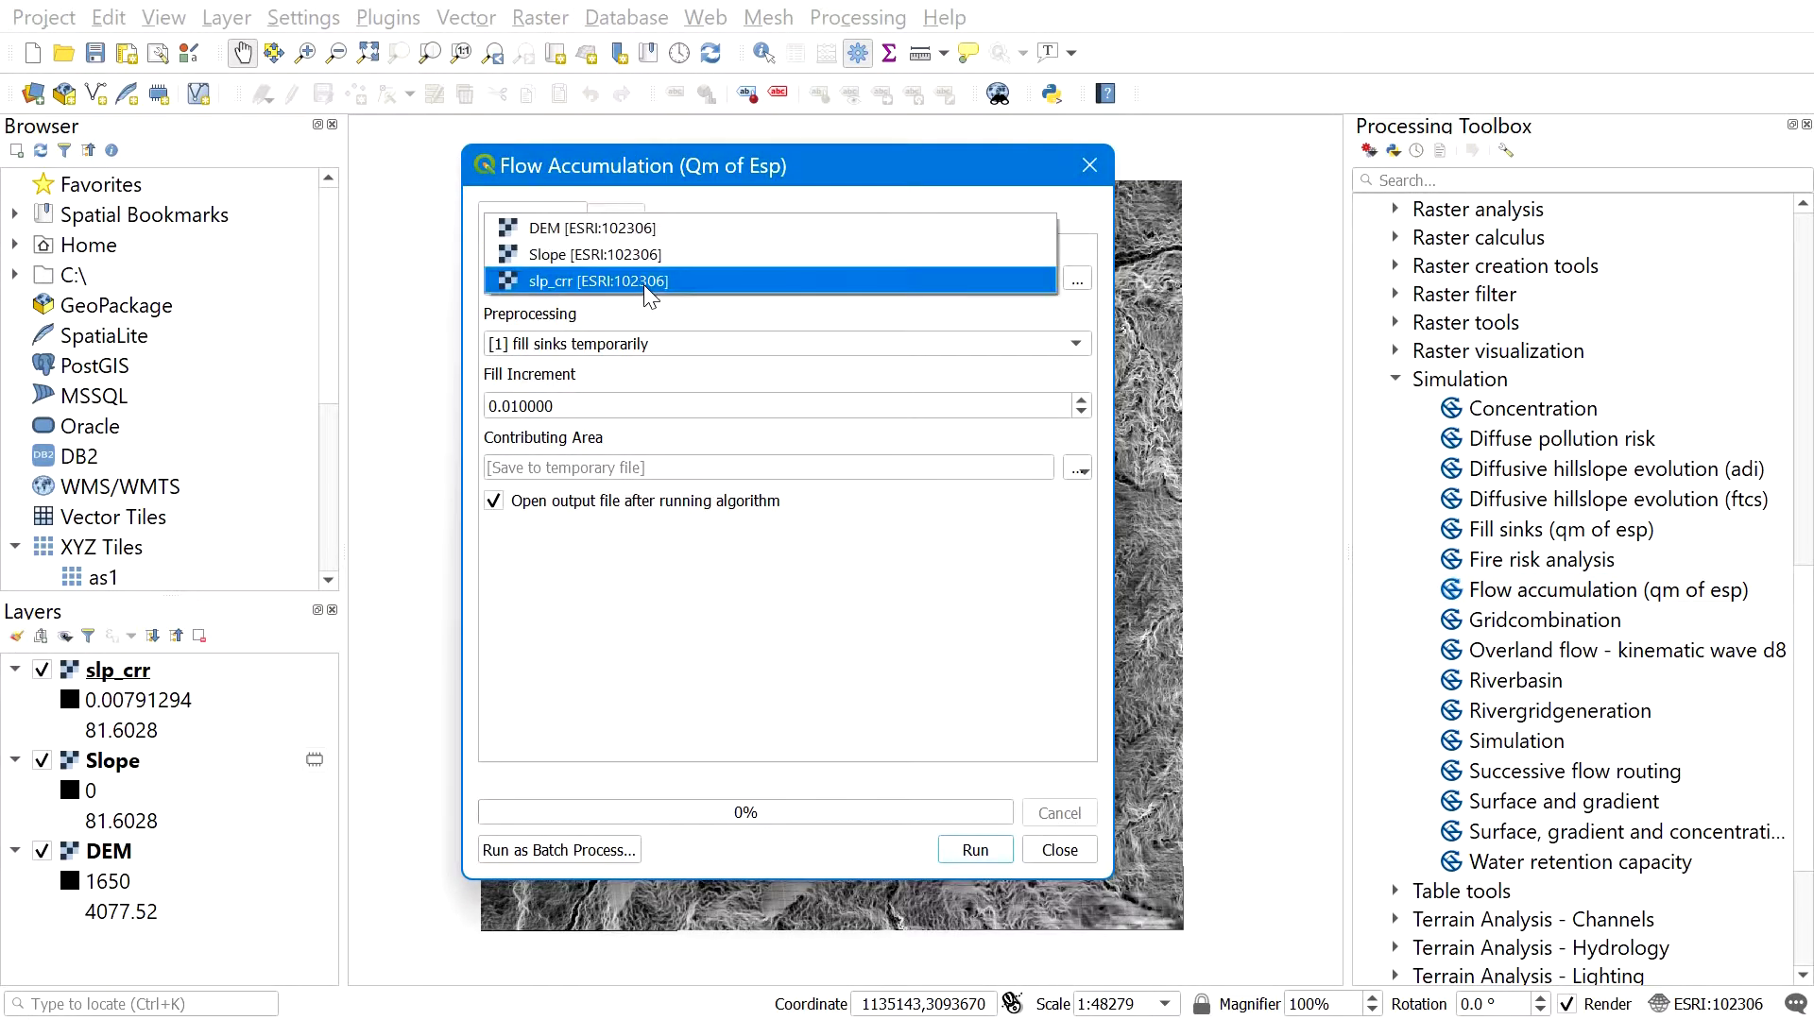
left_click(648, 230)
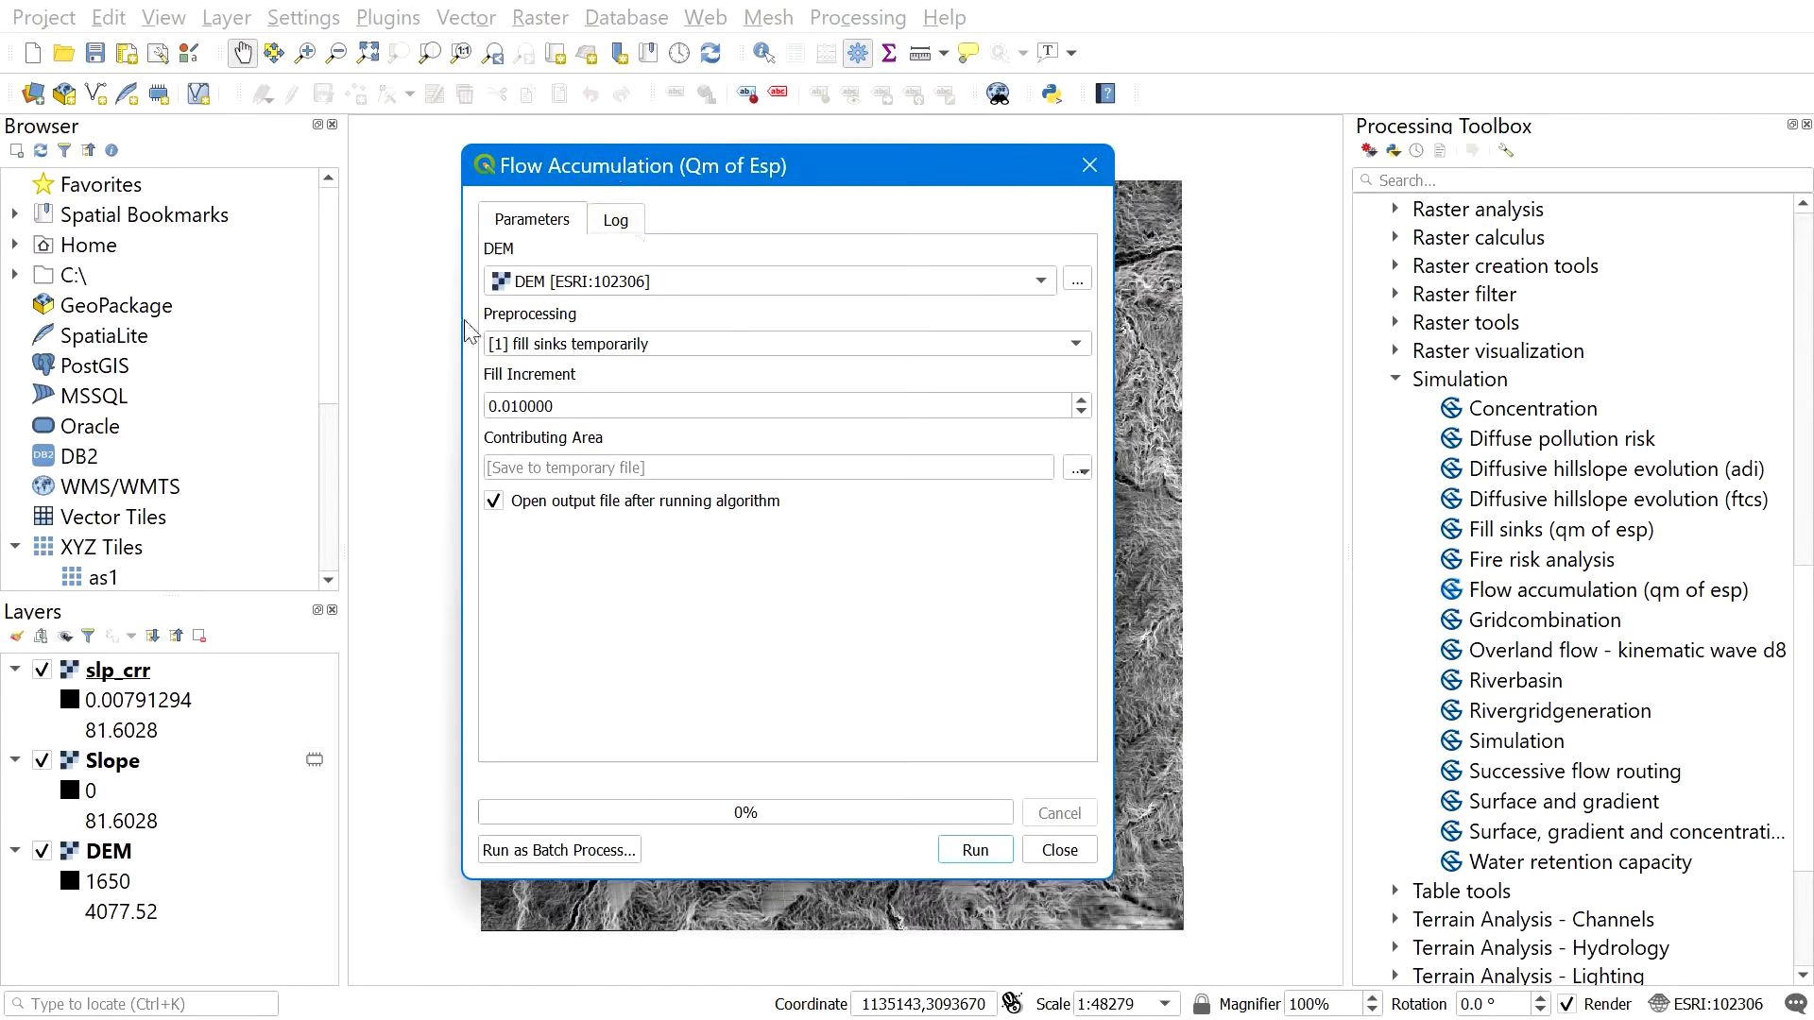
left_click(978, 855)
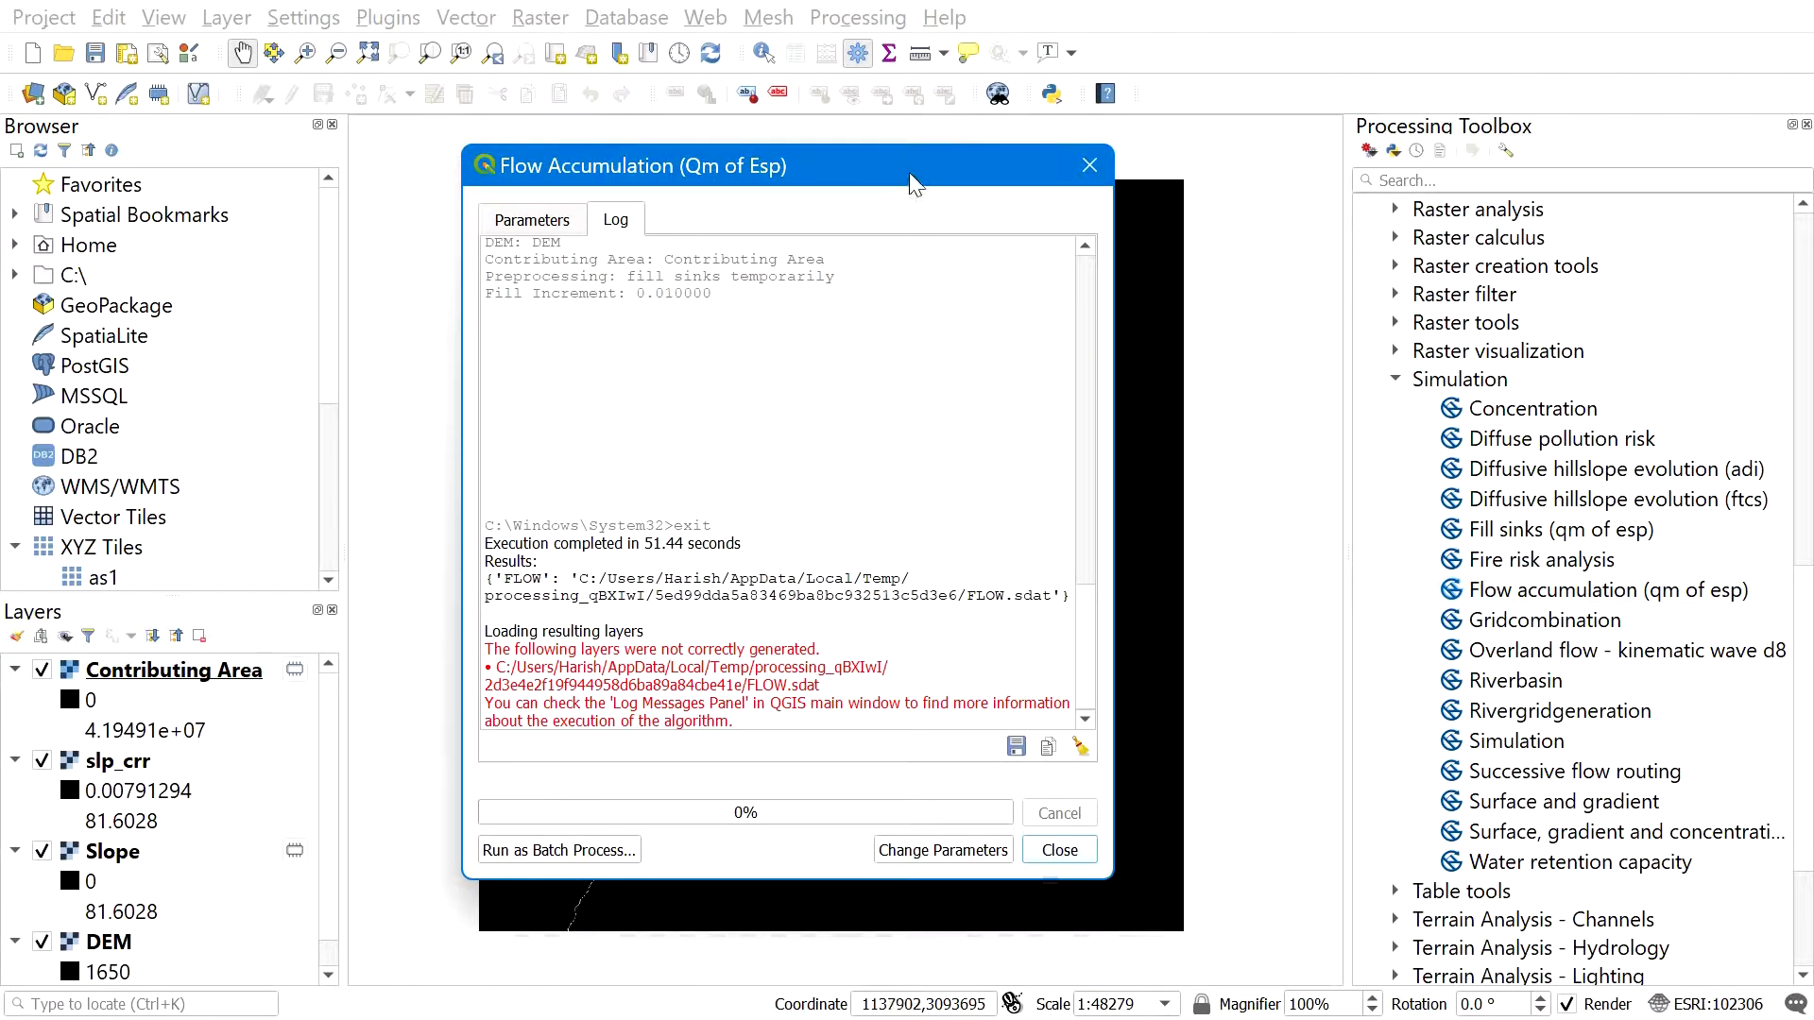
left_click_drag(911, 170, 971, 223)
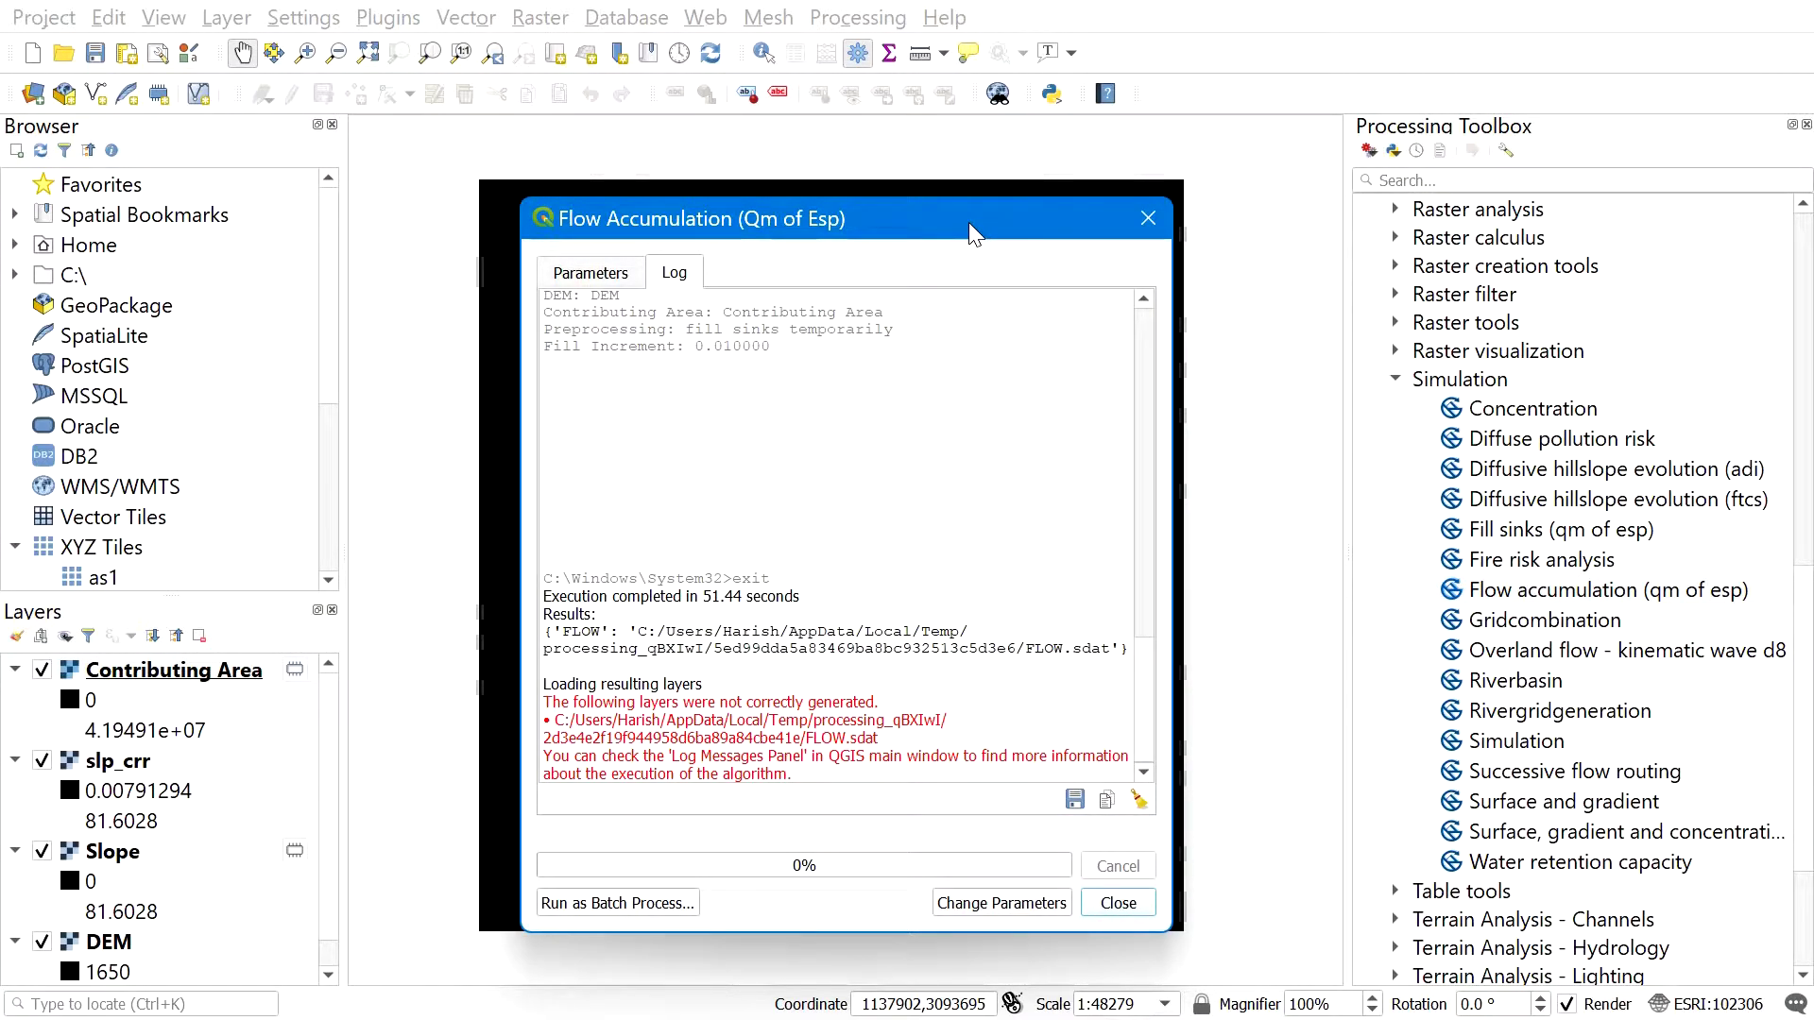
Close the Flow Accumulation window and zoom and pan to view the Contributing Area streams.
left_click(1148, 219)
scroll(730, 572, "down", 2)
scroll(721, 613, "up", 3)
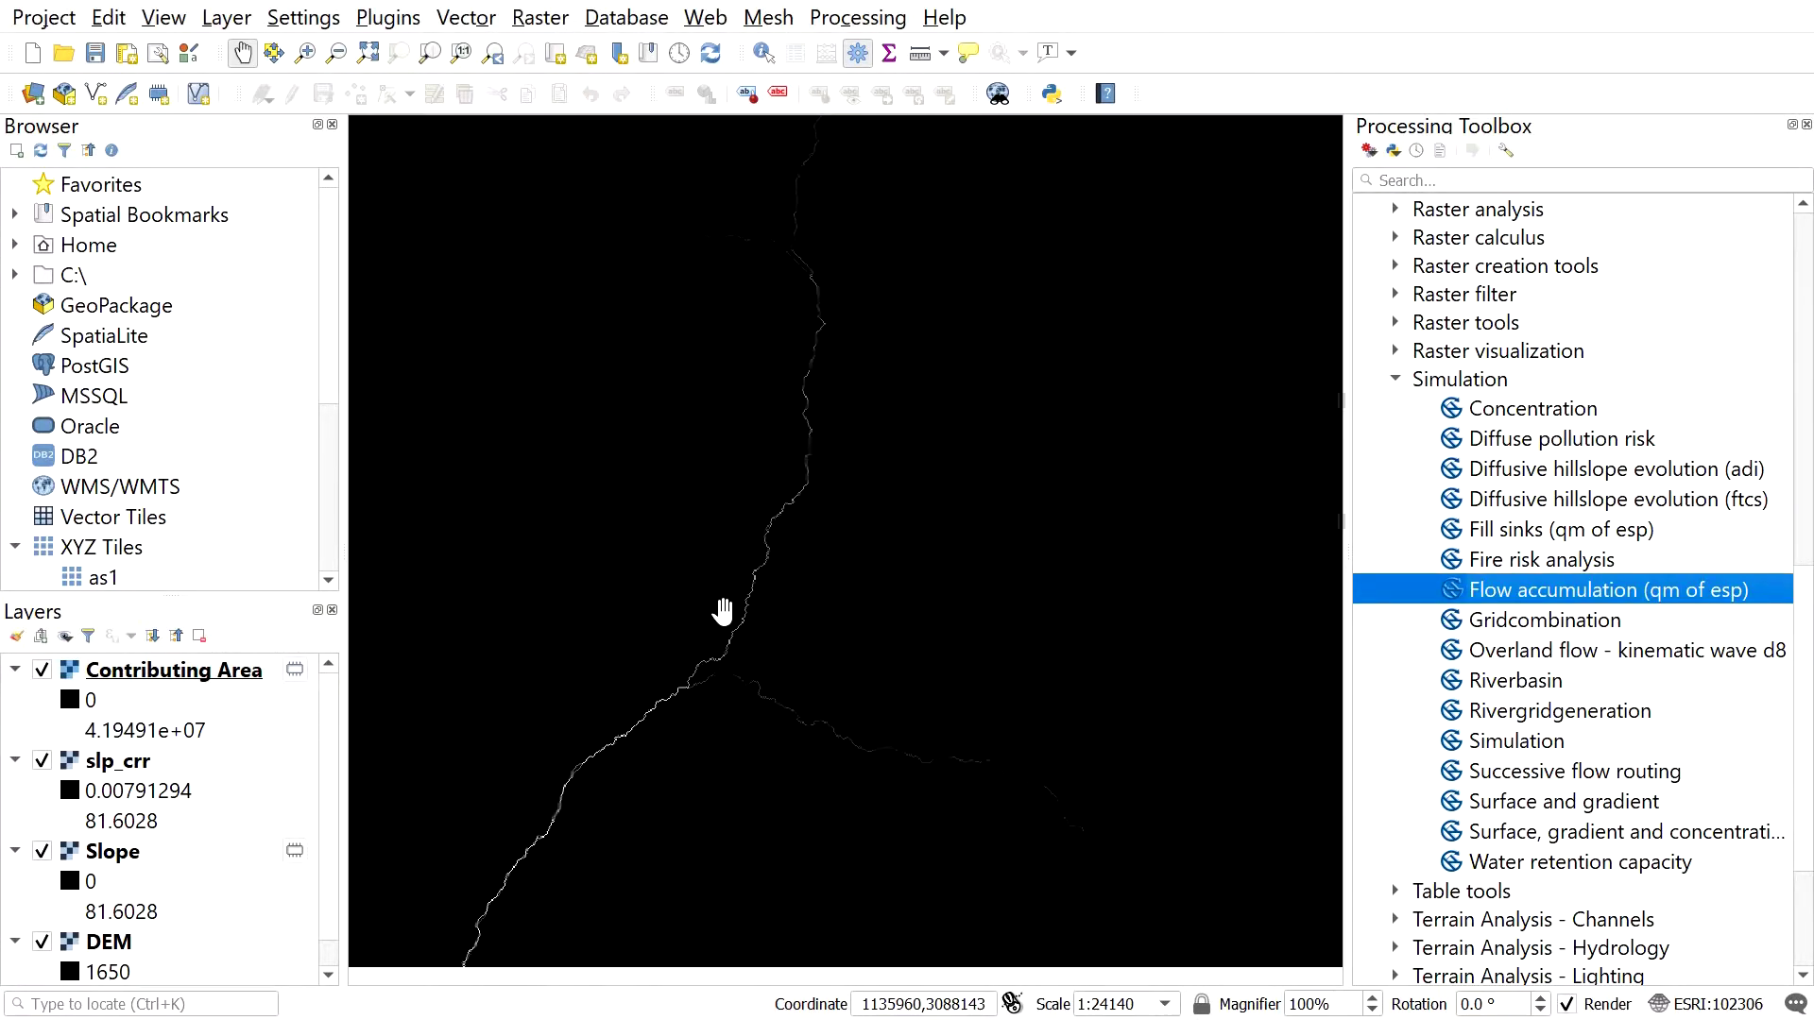
scroll(741, 597, "down", 1)
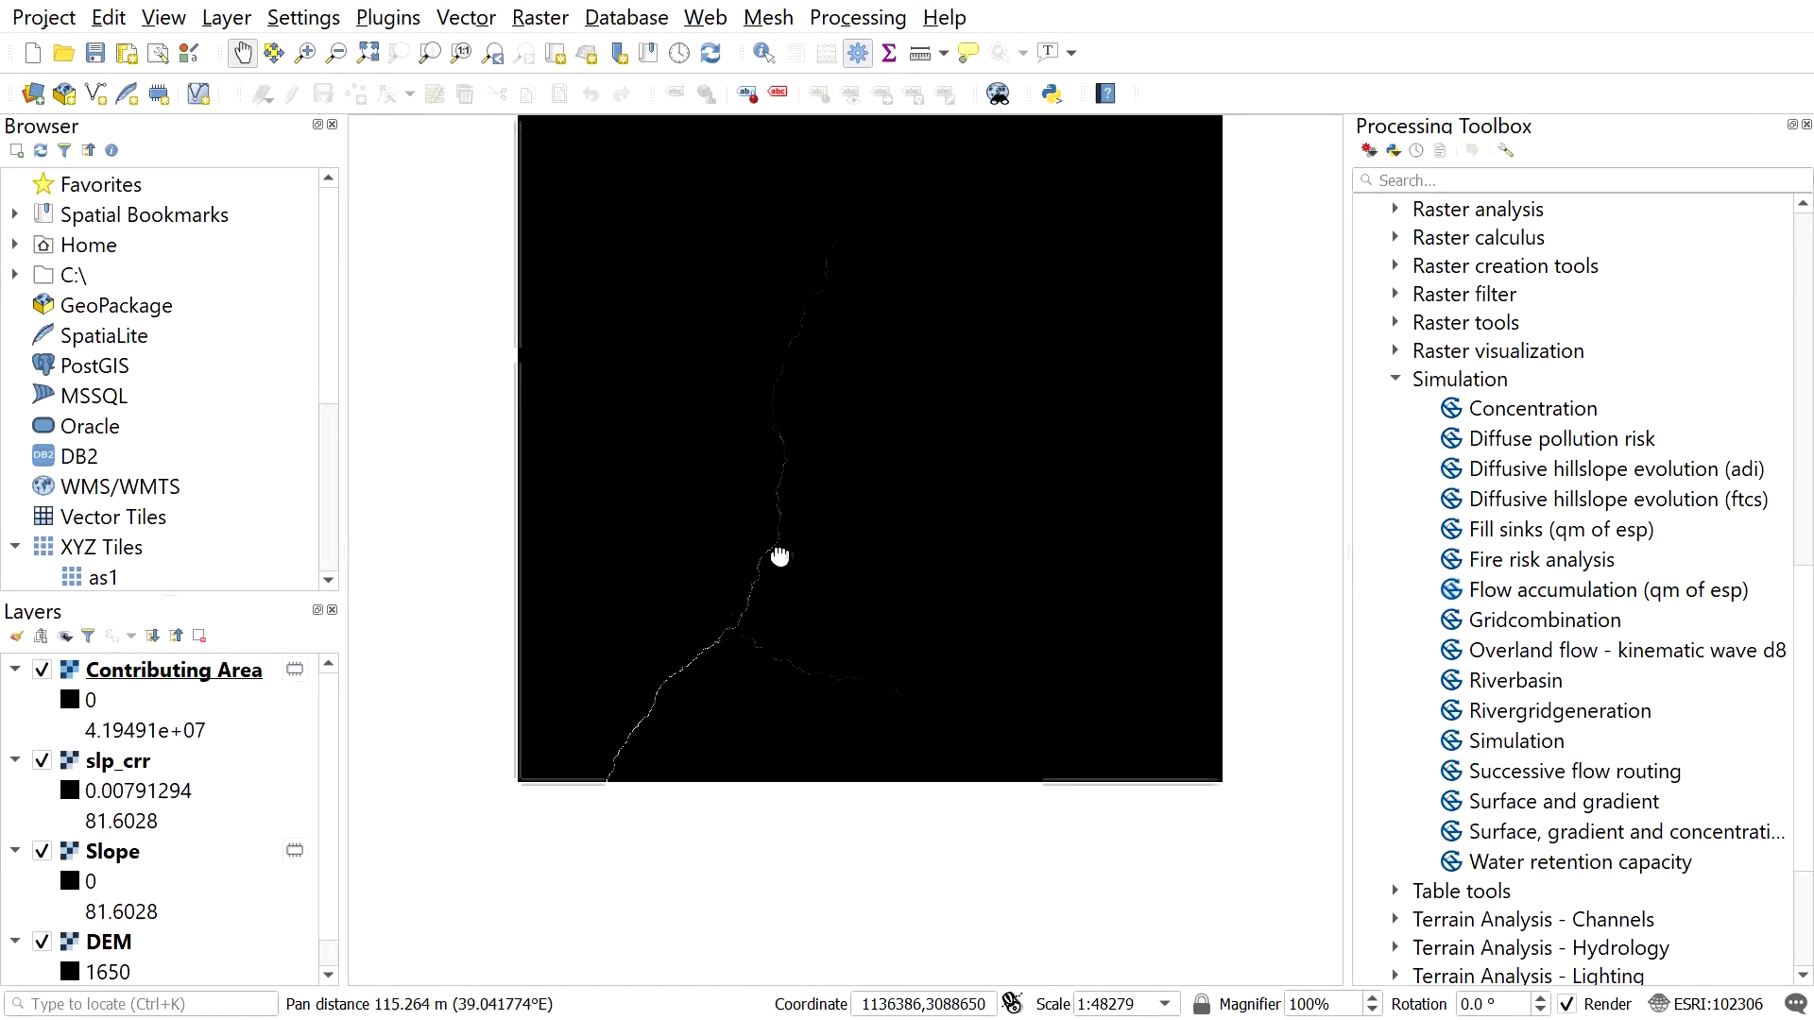
scroll(615, 652, "up", 1)
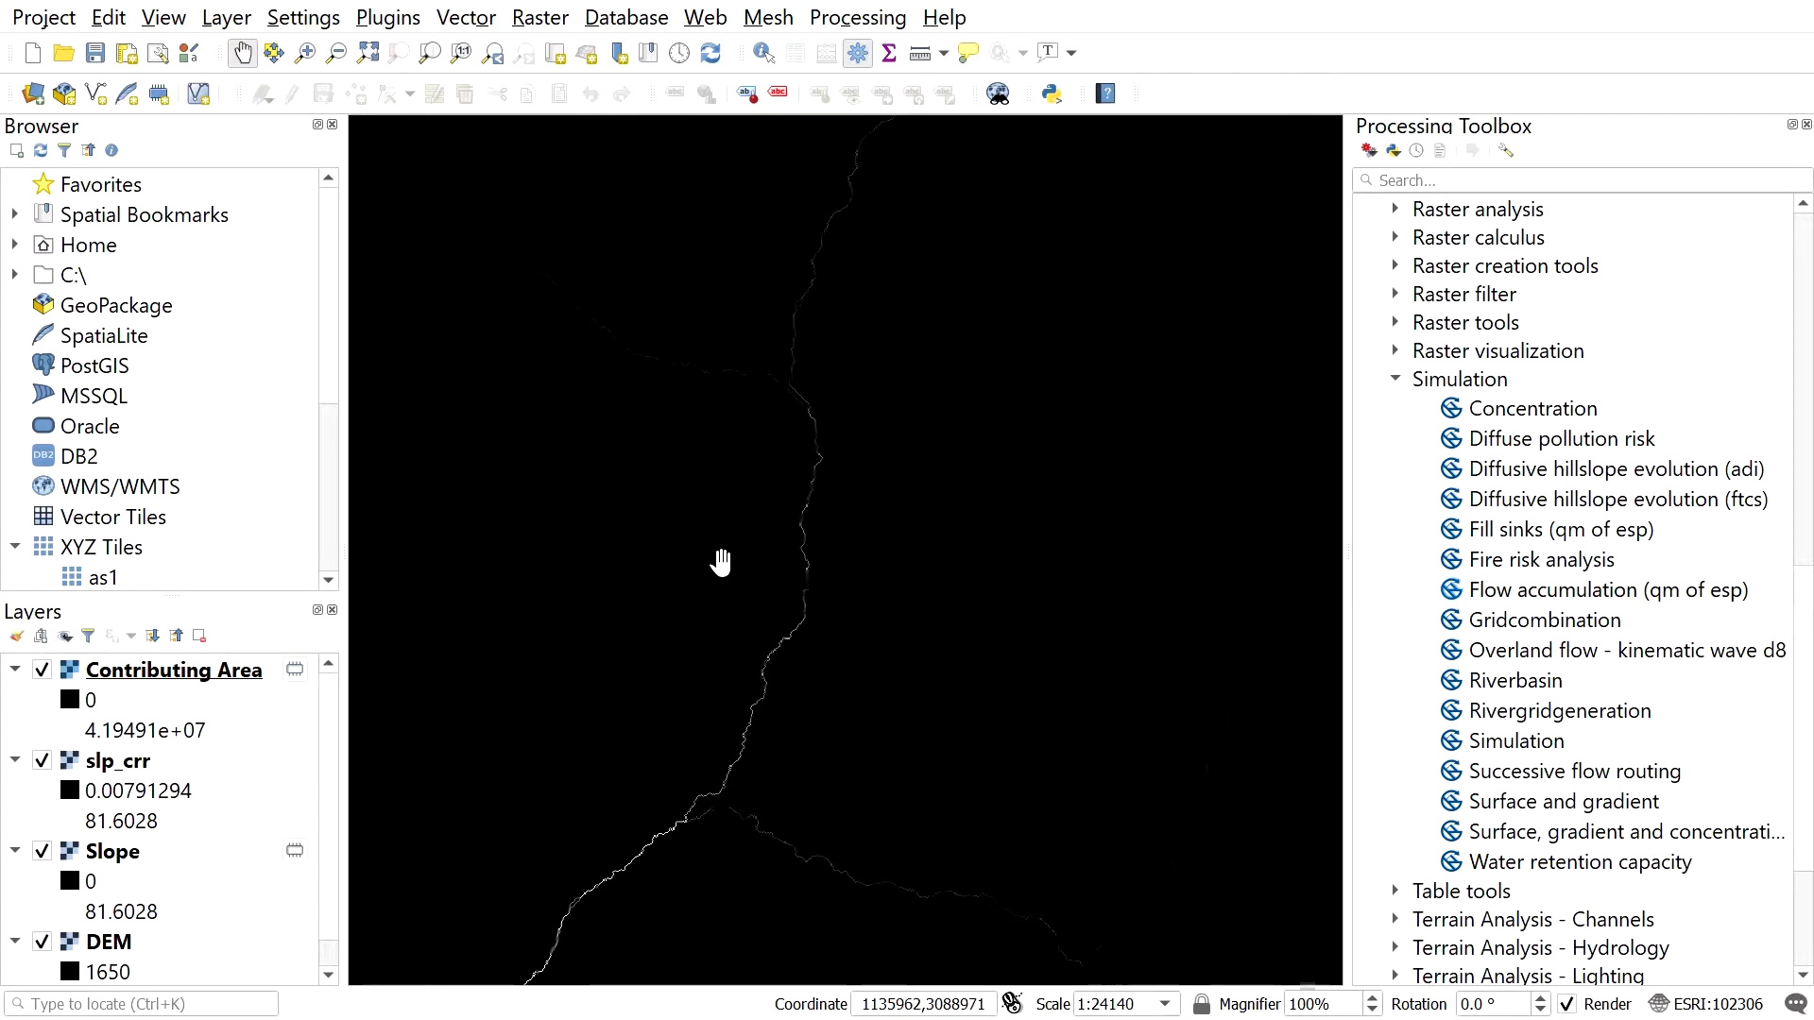
scroll(732, 511, "down", 1)
left_click_drag(733, 511, 676, 569)
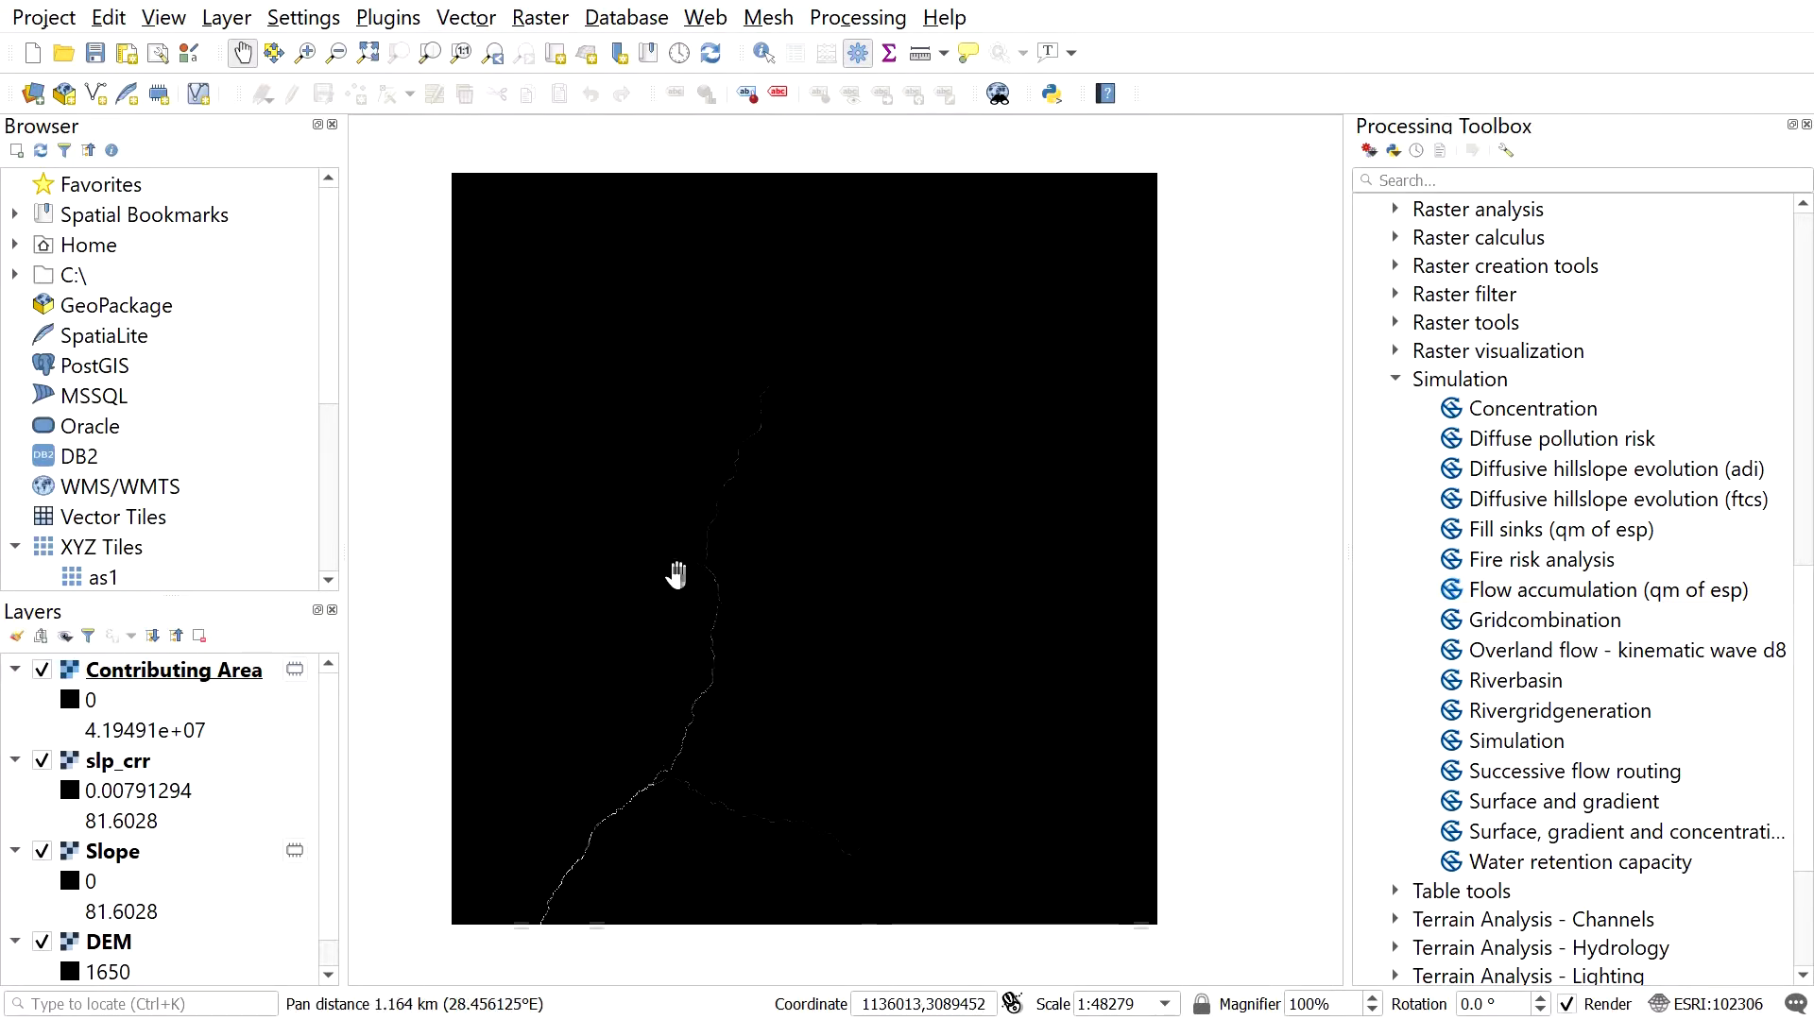
In the Raster Calculator, enter the flow term ( "Contributing Area@1" / 22.13 ) ^ 0.6.
left_click(544, 20)
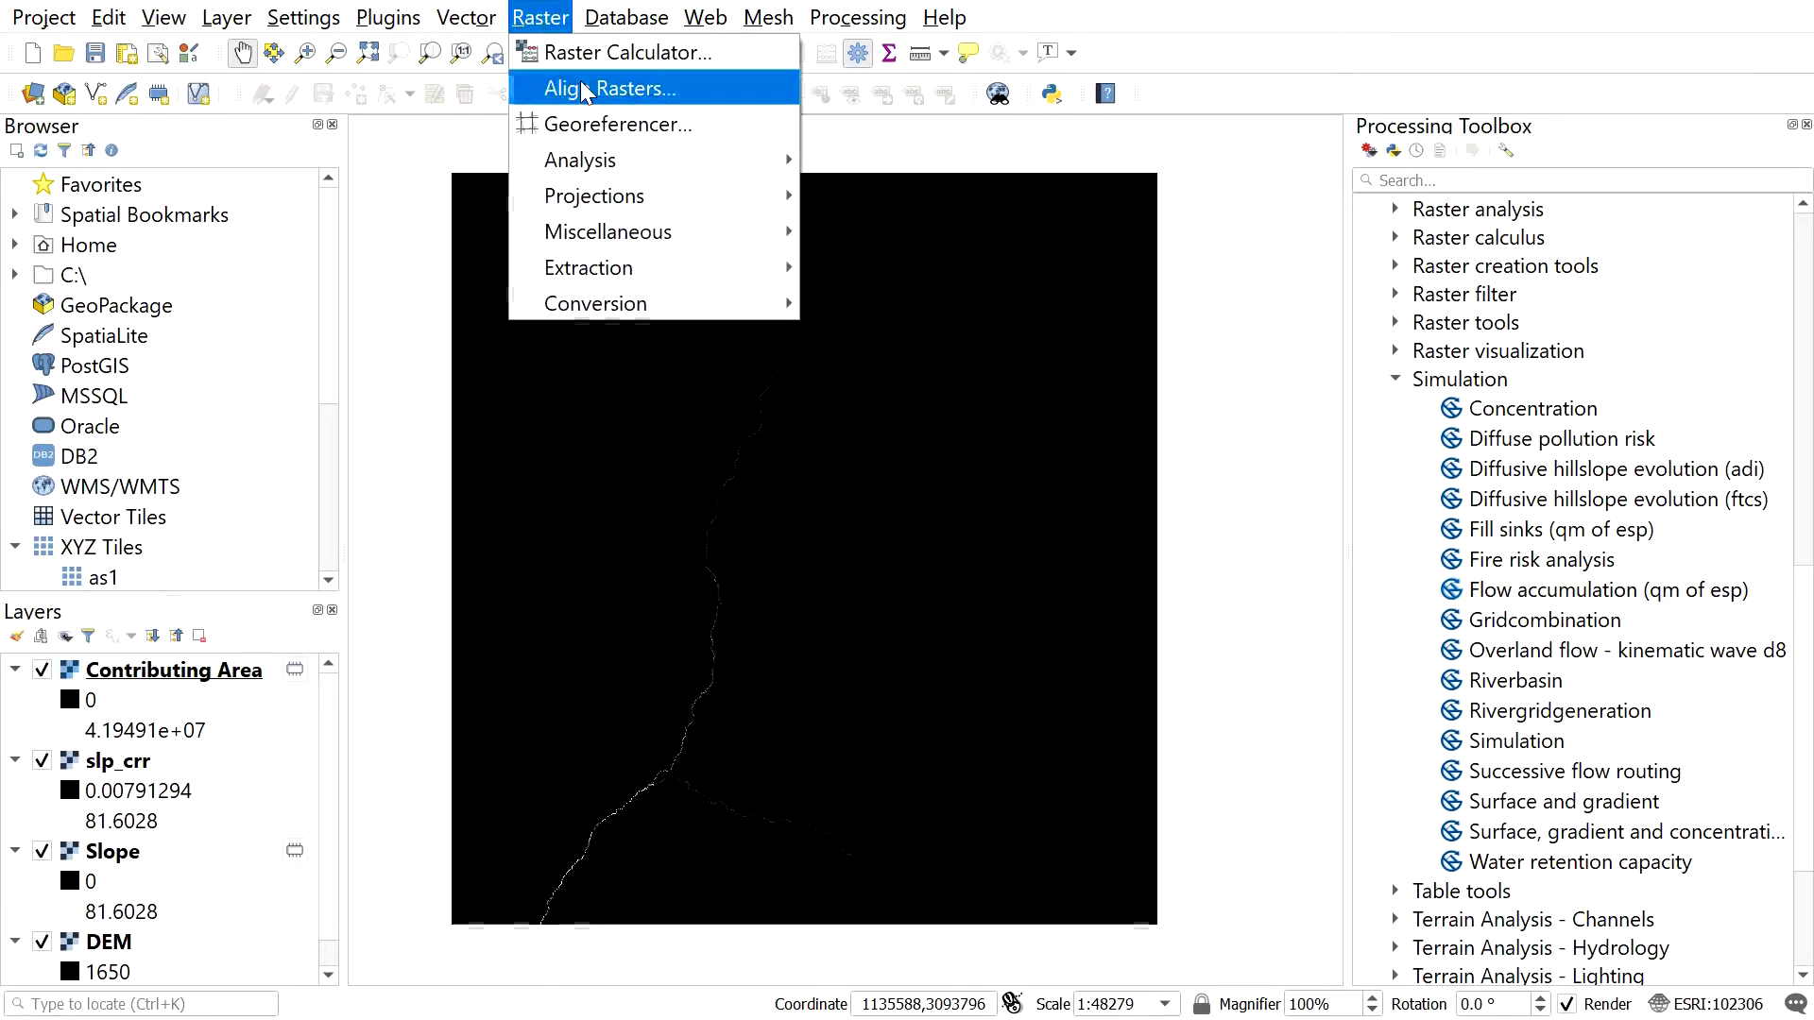
left_click(619, 53)
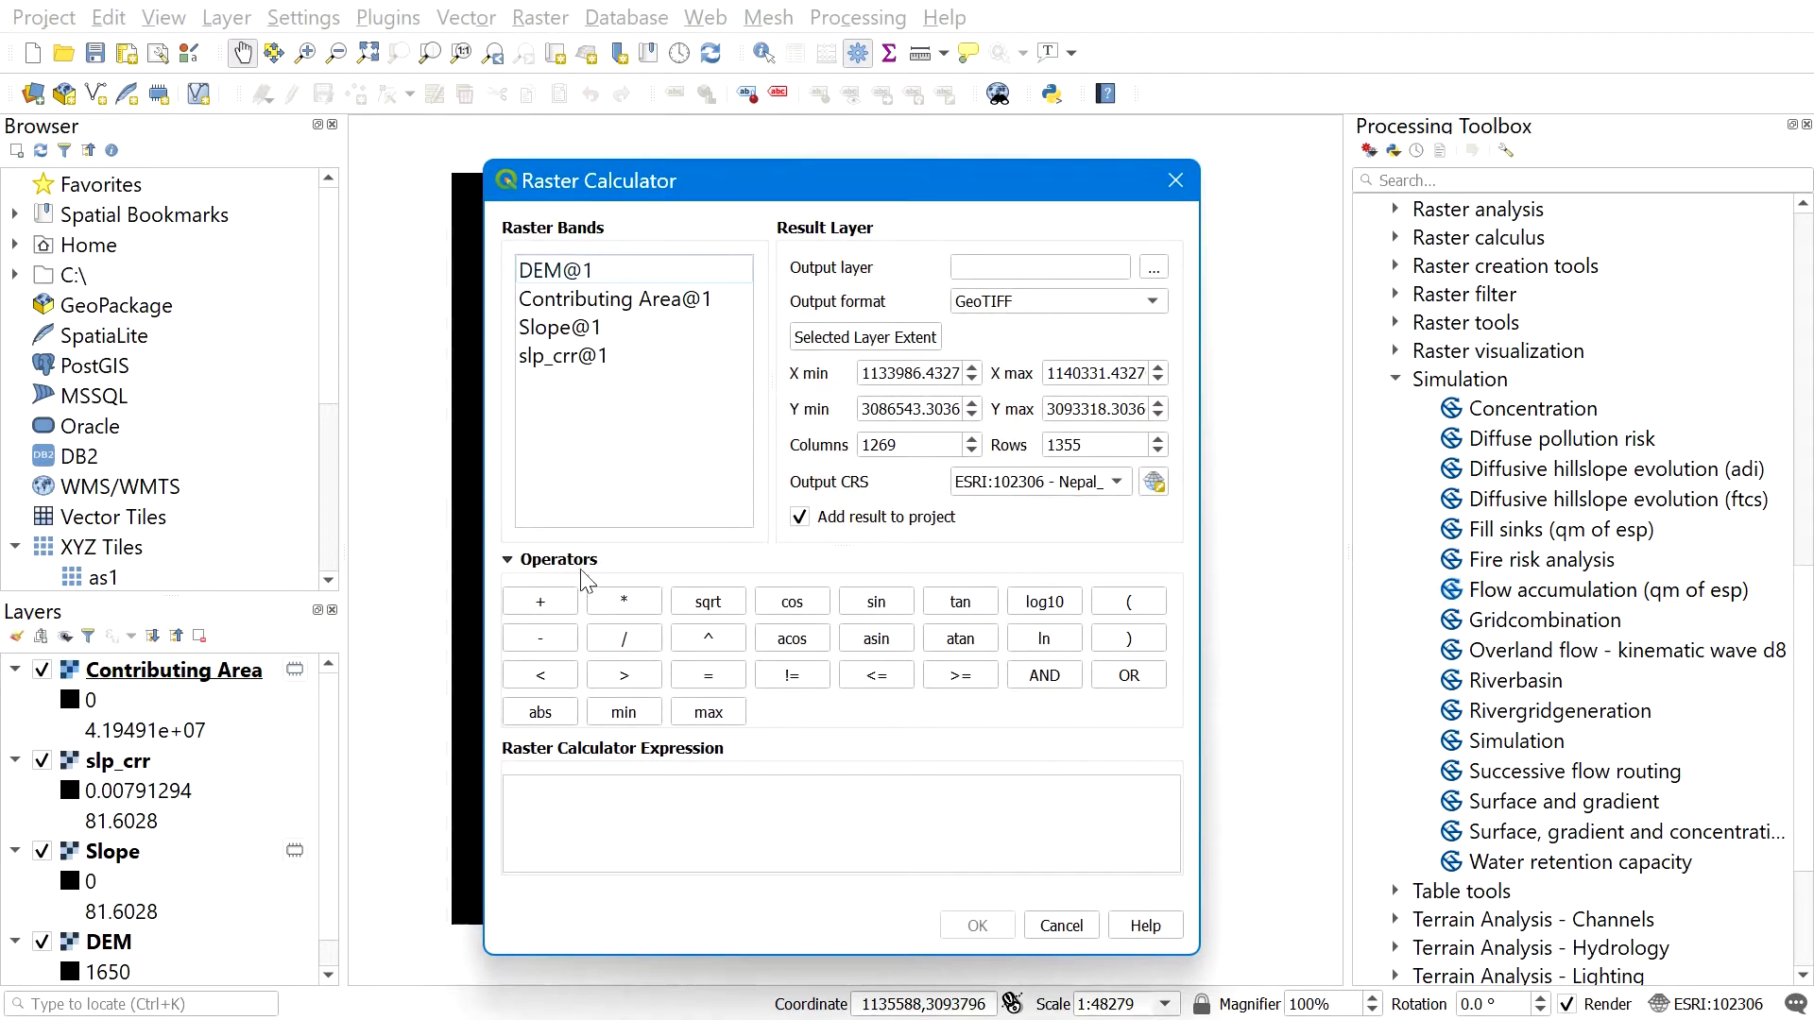
left_click(1134, 602)
double_click(547, 300)
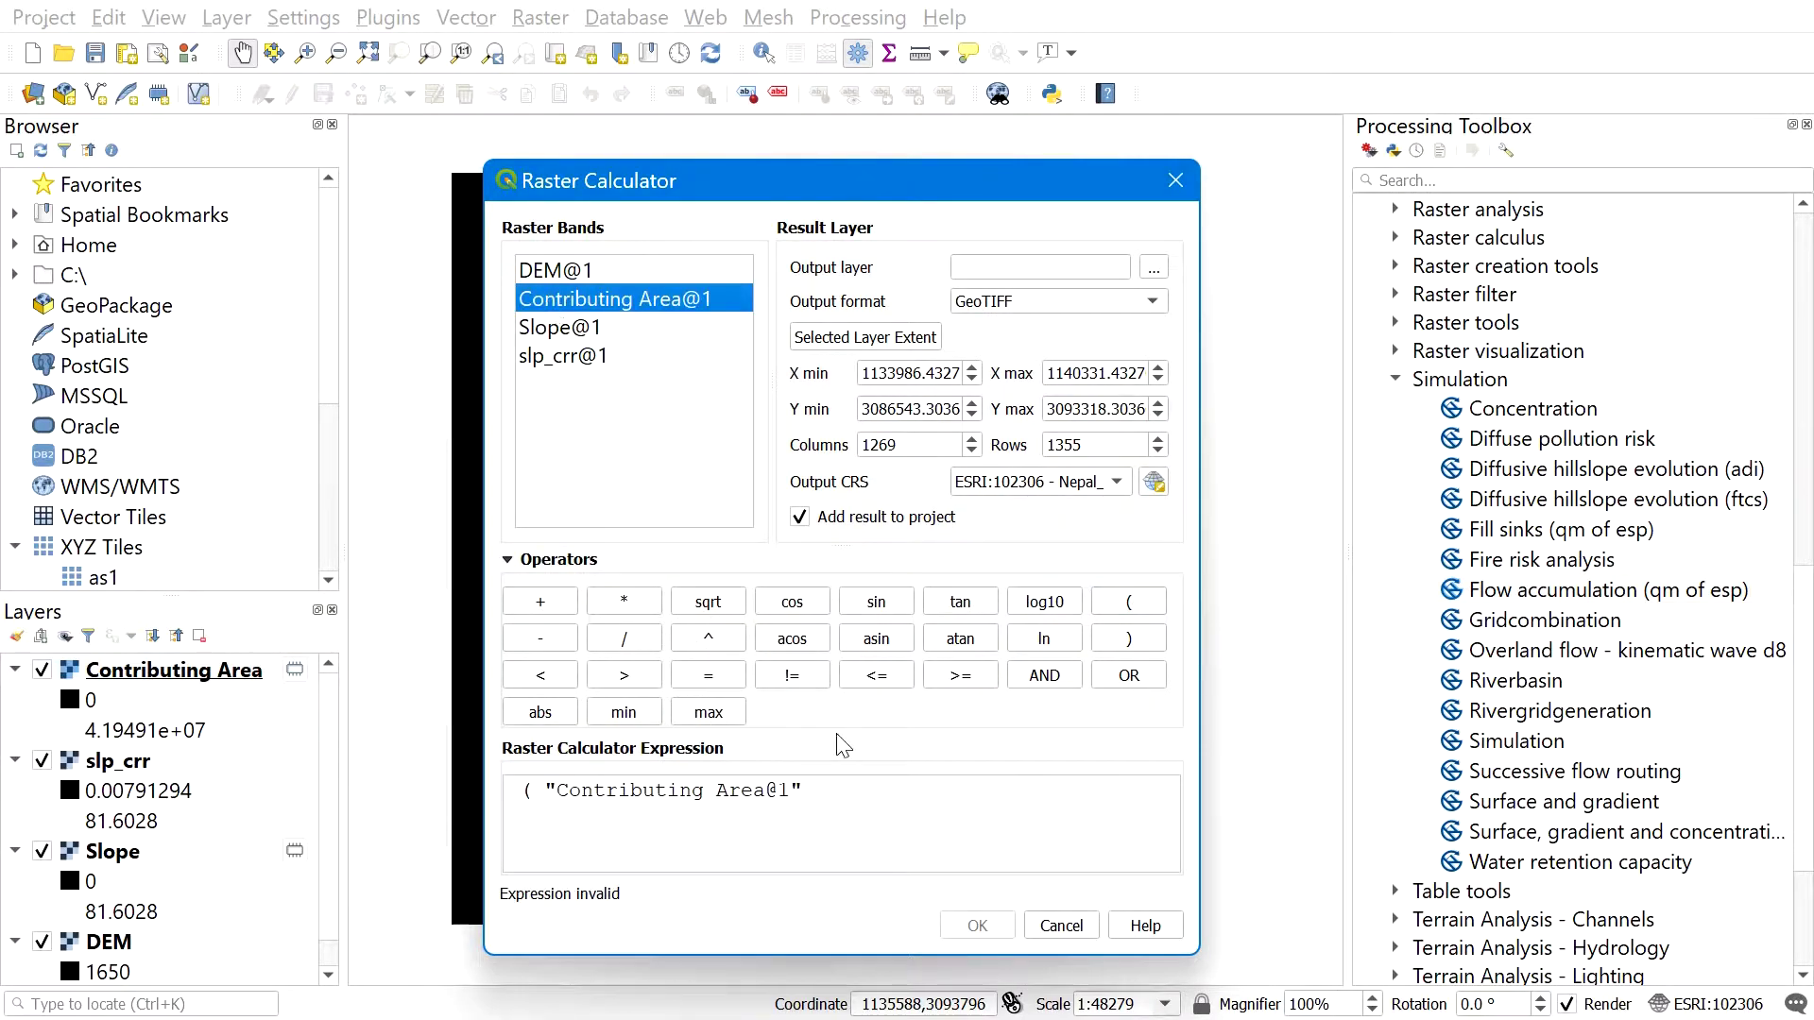
left_click(832, 792)
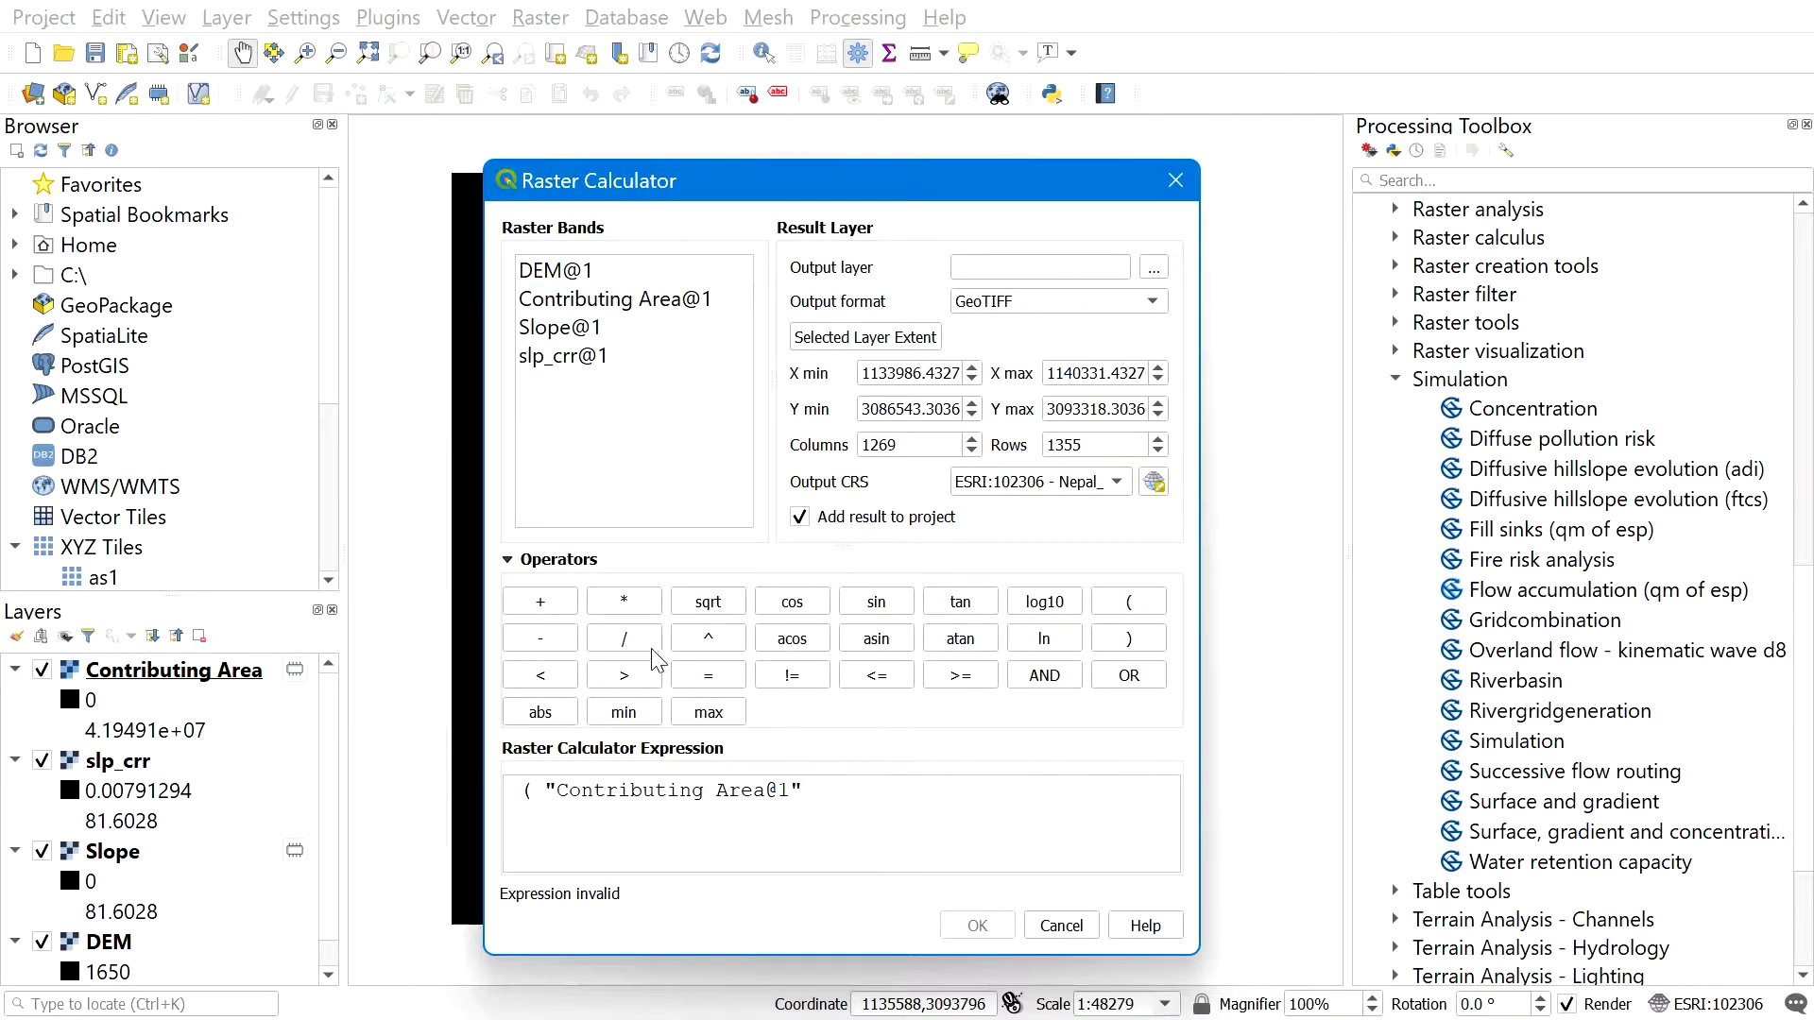
type("/ ")
type("22..")
left_click(1137, 643)
left_click(736, 645)
left_click(970, 794)
type("0.6")
Multiply by the slope term sin ( "slp_crr@1" / 0.0896 ) raised to 1.3.
left_click(628, 602)
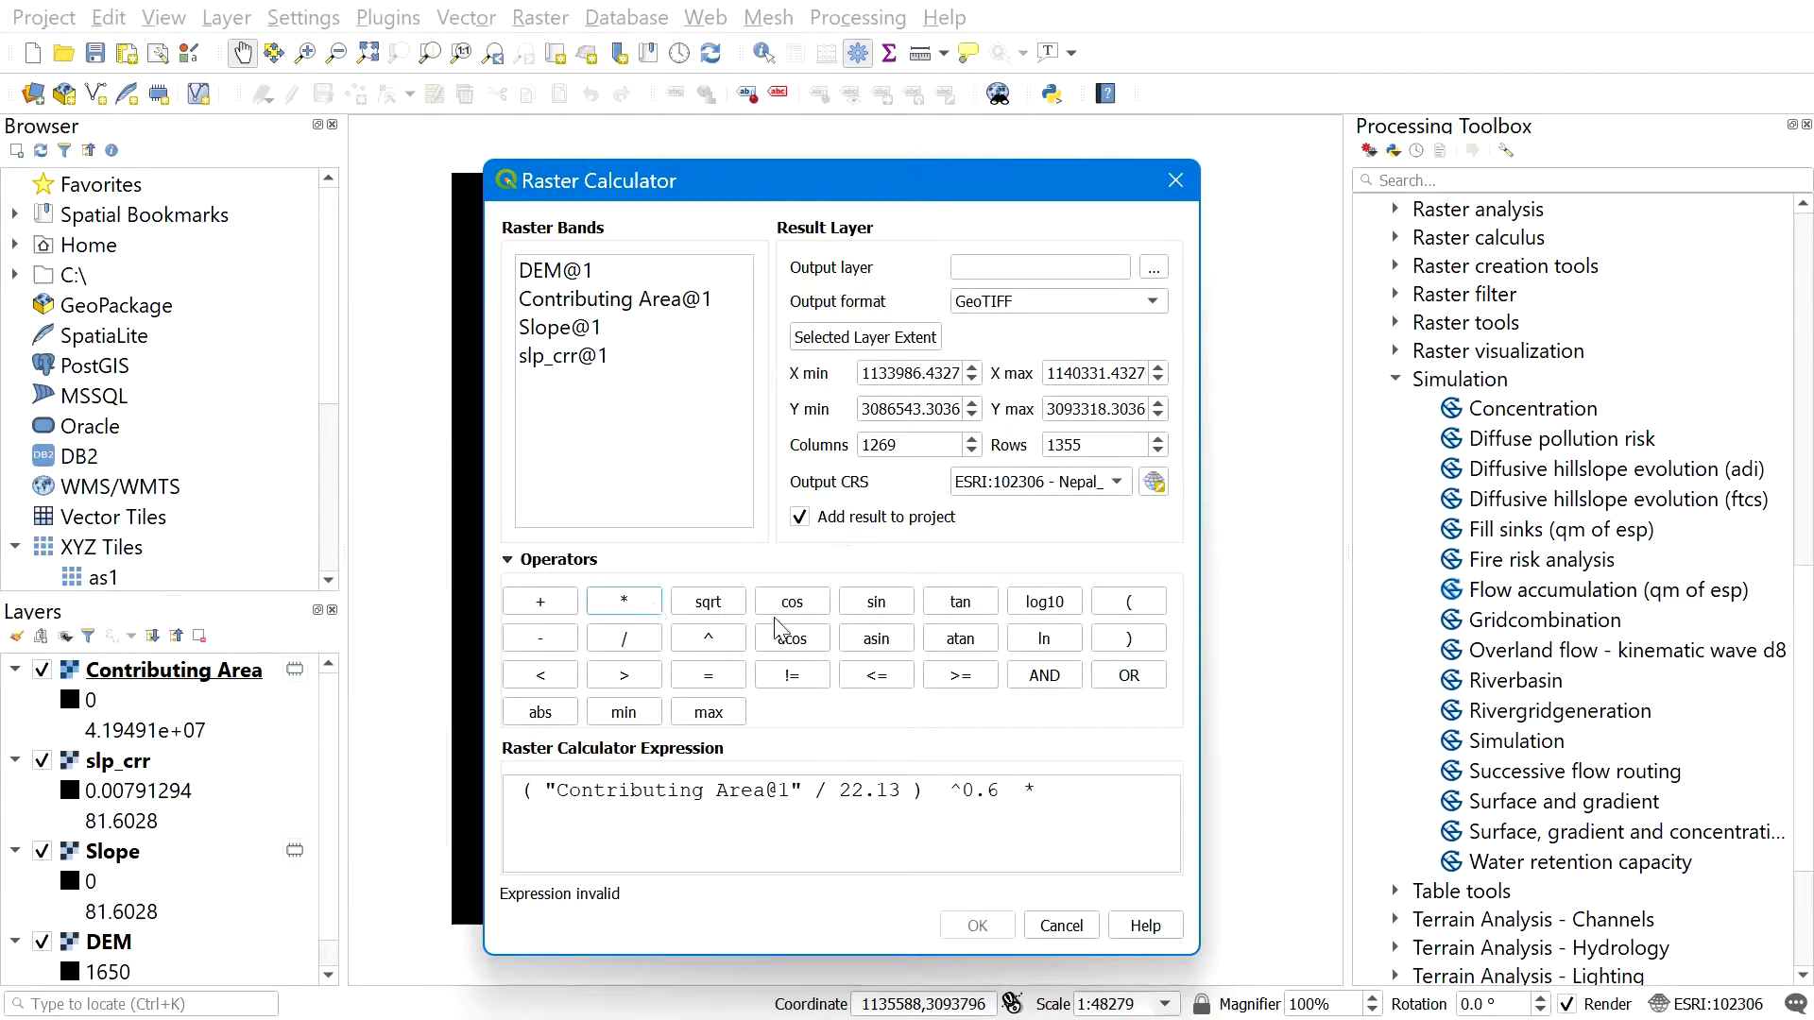
left_click(873, 625)
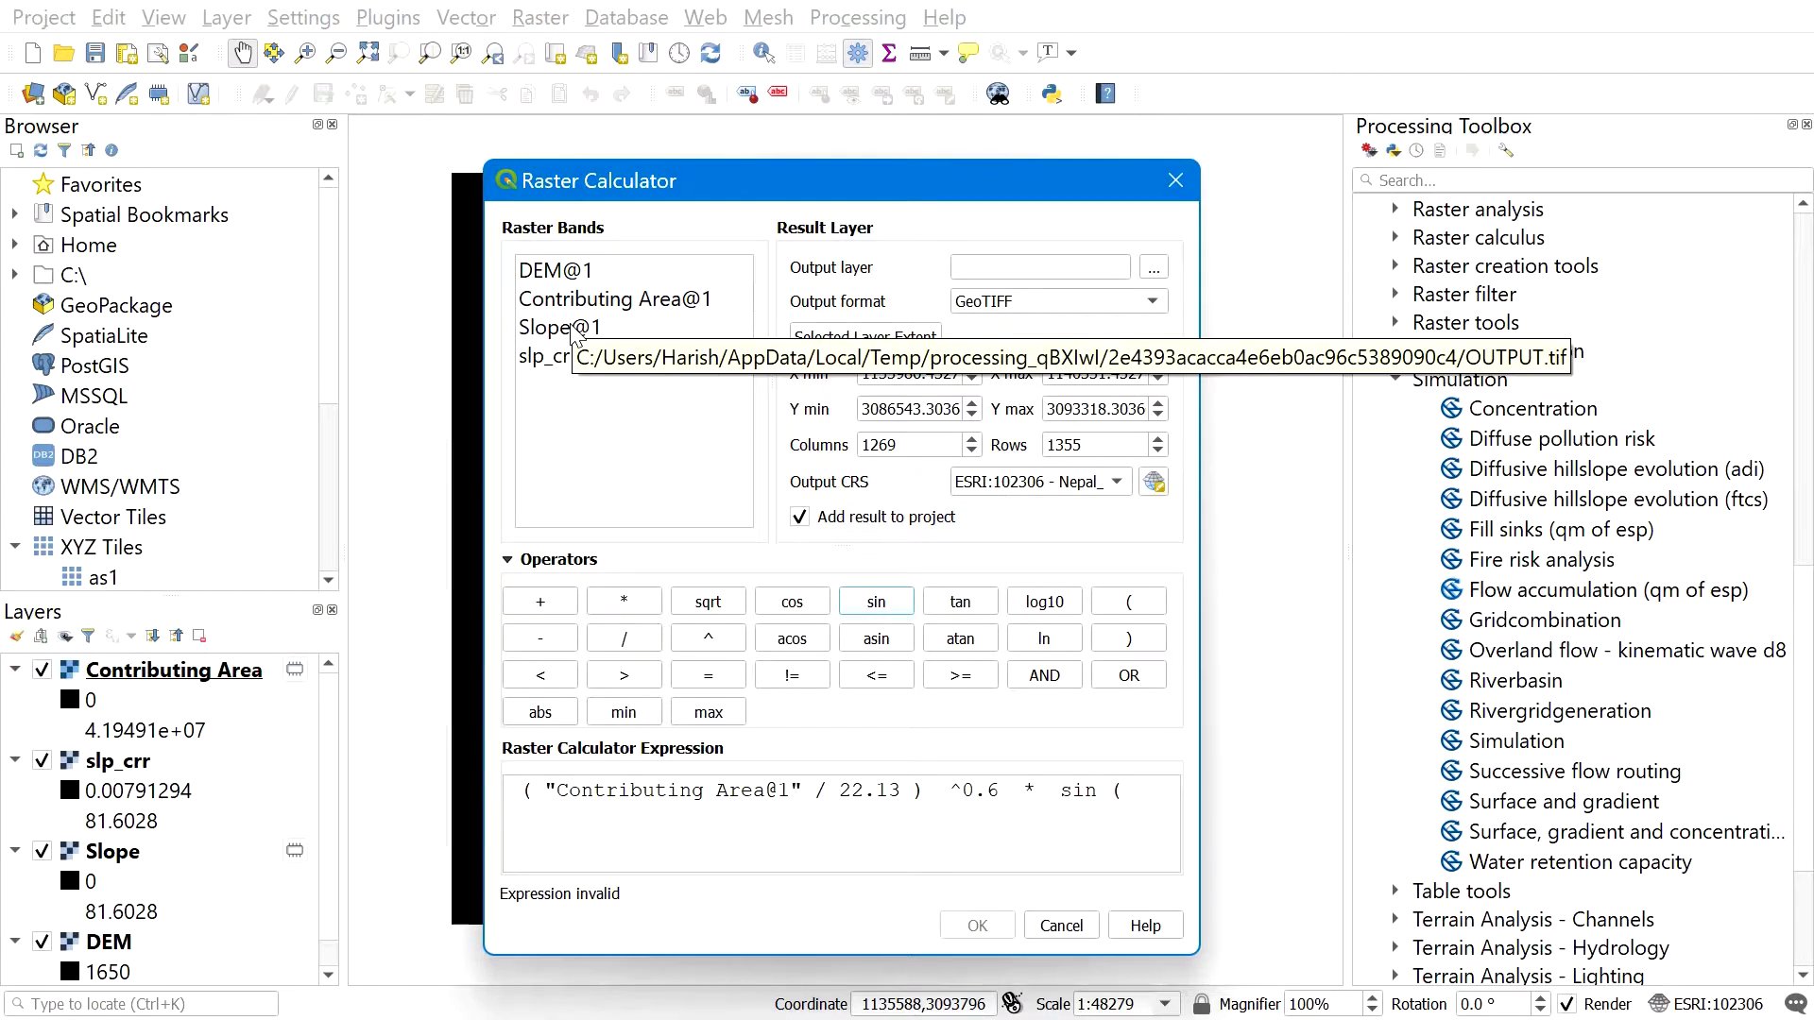
double_click(565, 354)
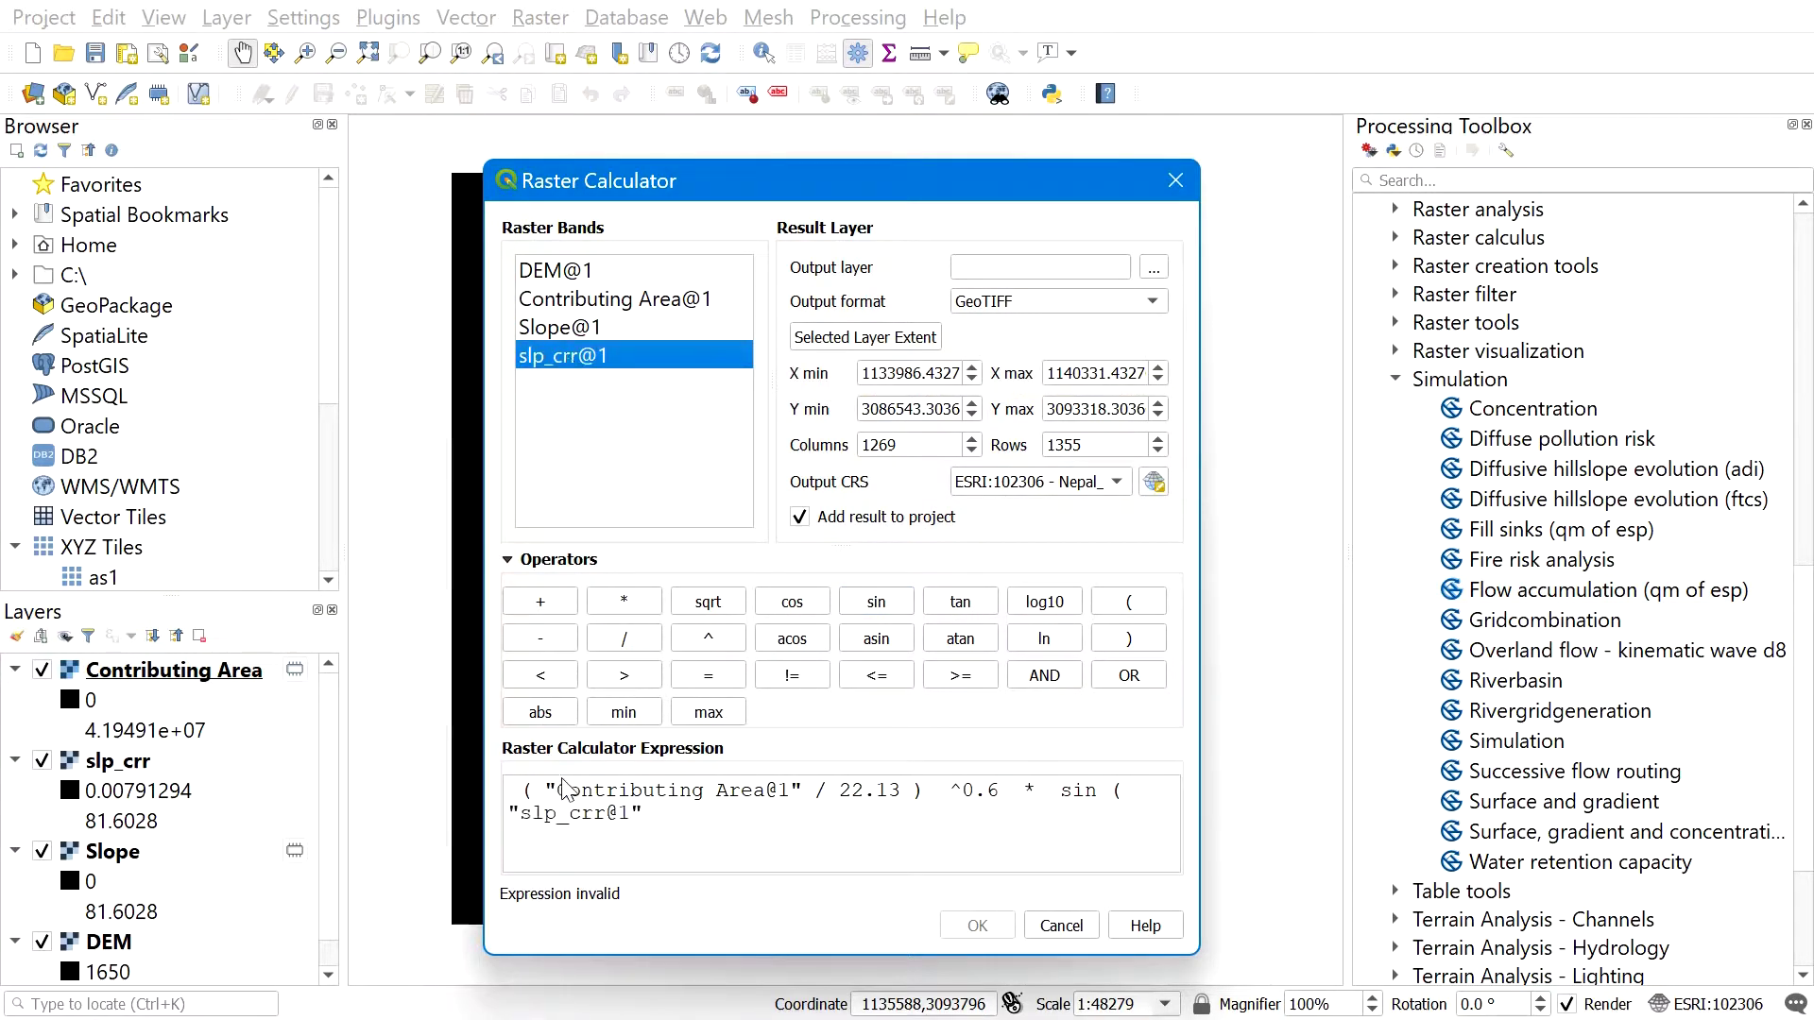
left_click(696, 848)
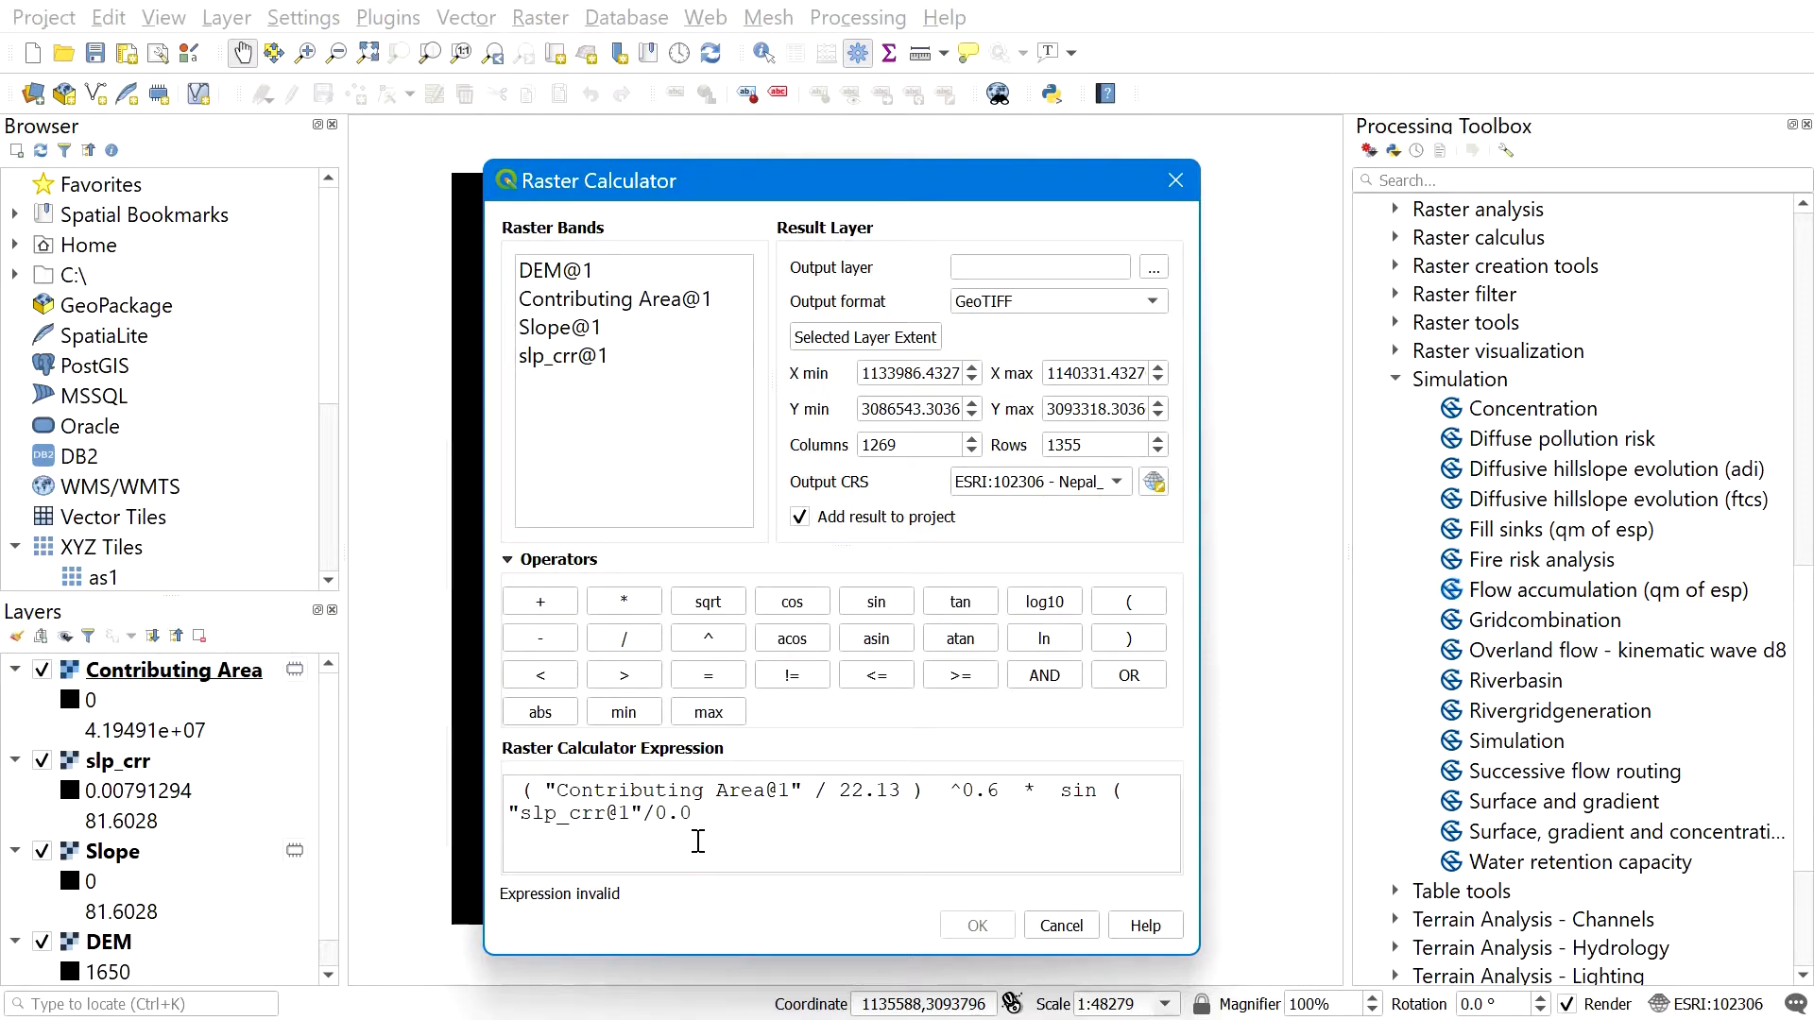
type("/0.0896")
left_click(1129, 639)
left_click(707, 638)
Save the calculator output as STI1.tif in the practise folder and run it.
left_click(1154, 271)
type("STI1")
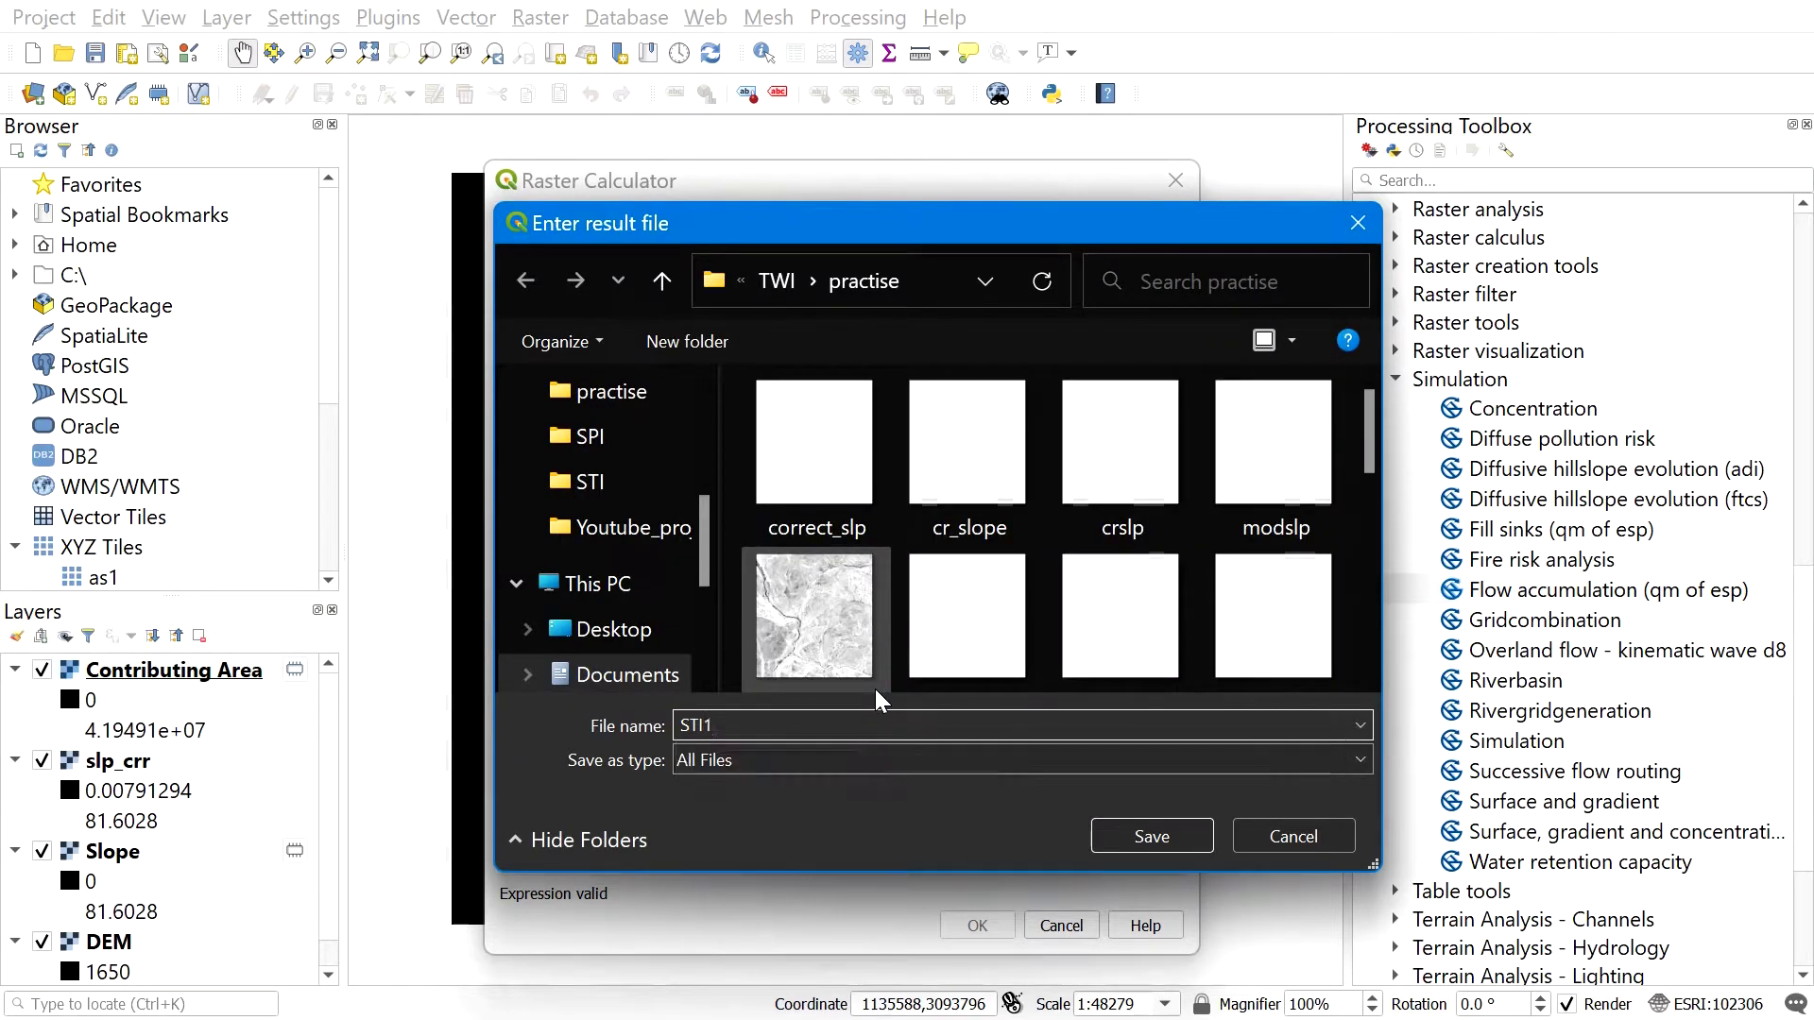
type(".tif")
left_click(1143, 836)
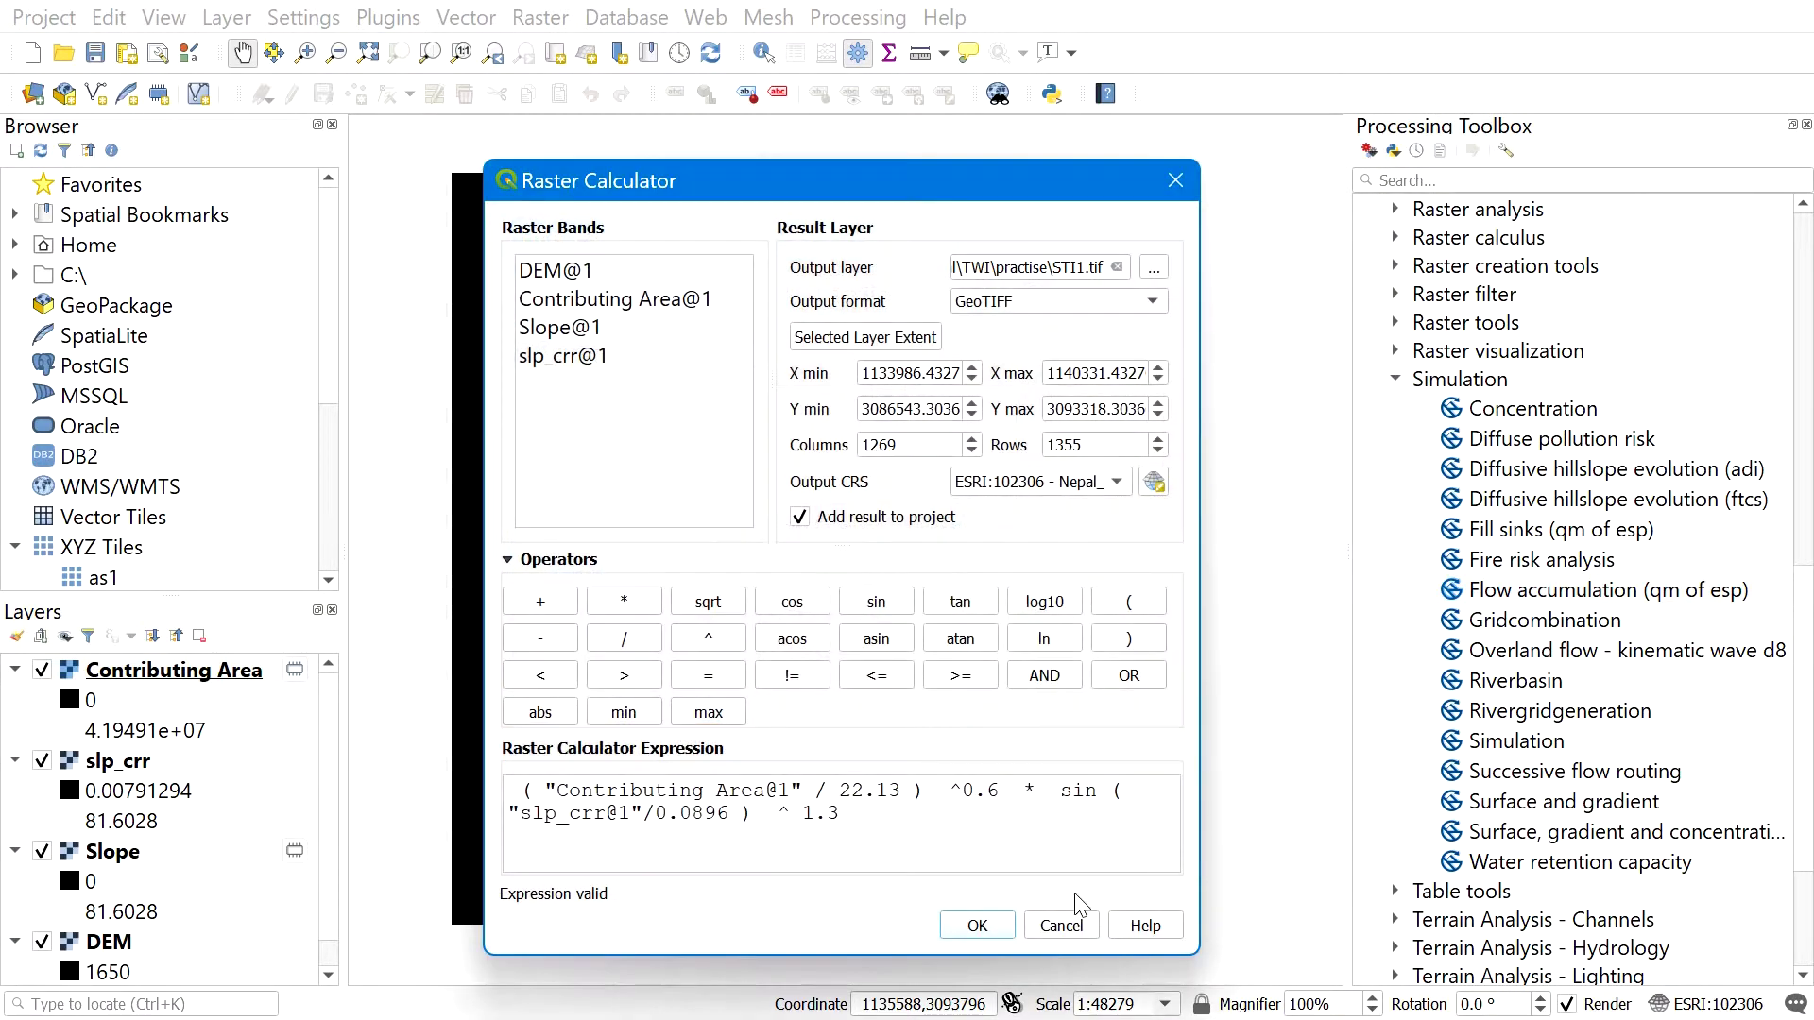
left_click(977, 925)
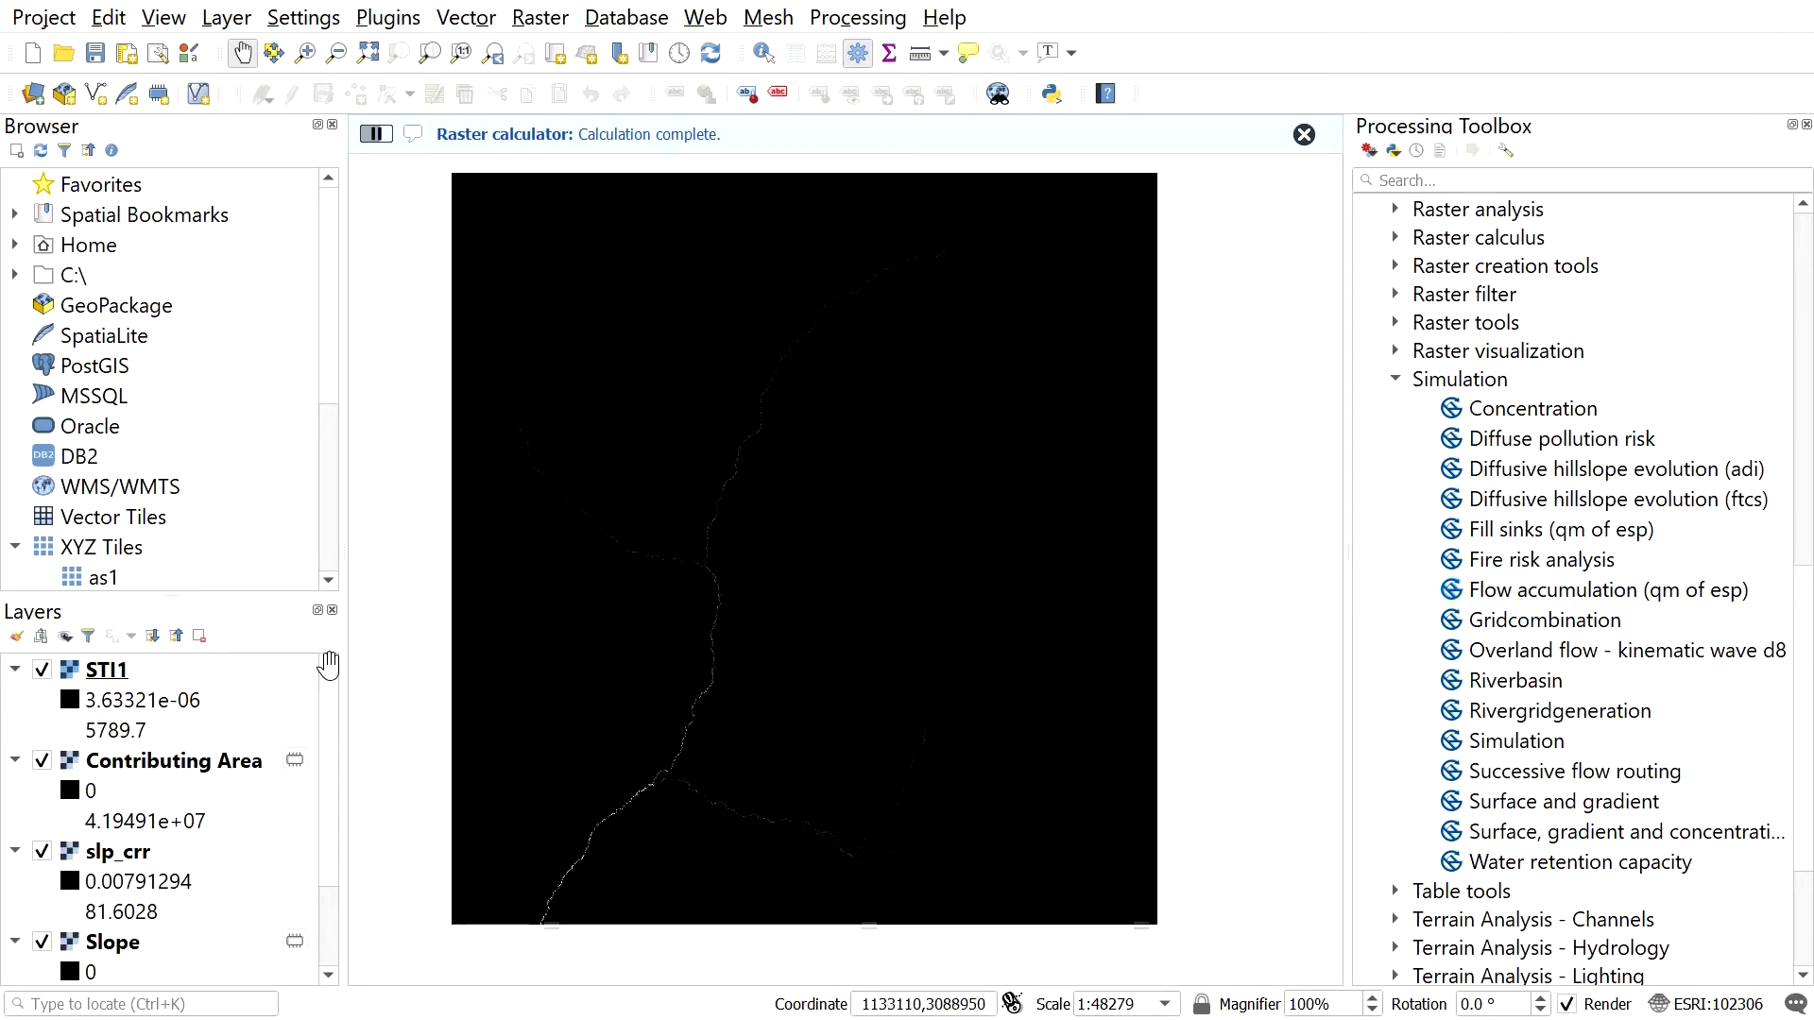
Hide the Contributing Area layer so STI1 shows on the map.
left_click(42, 760)
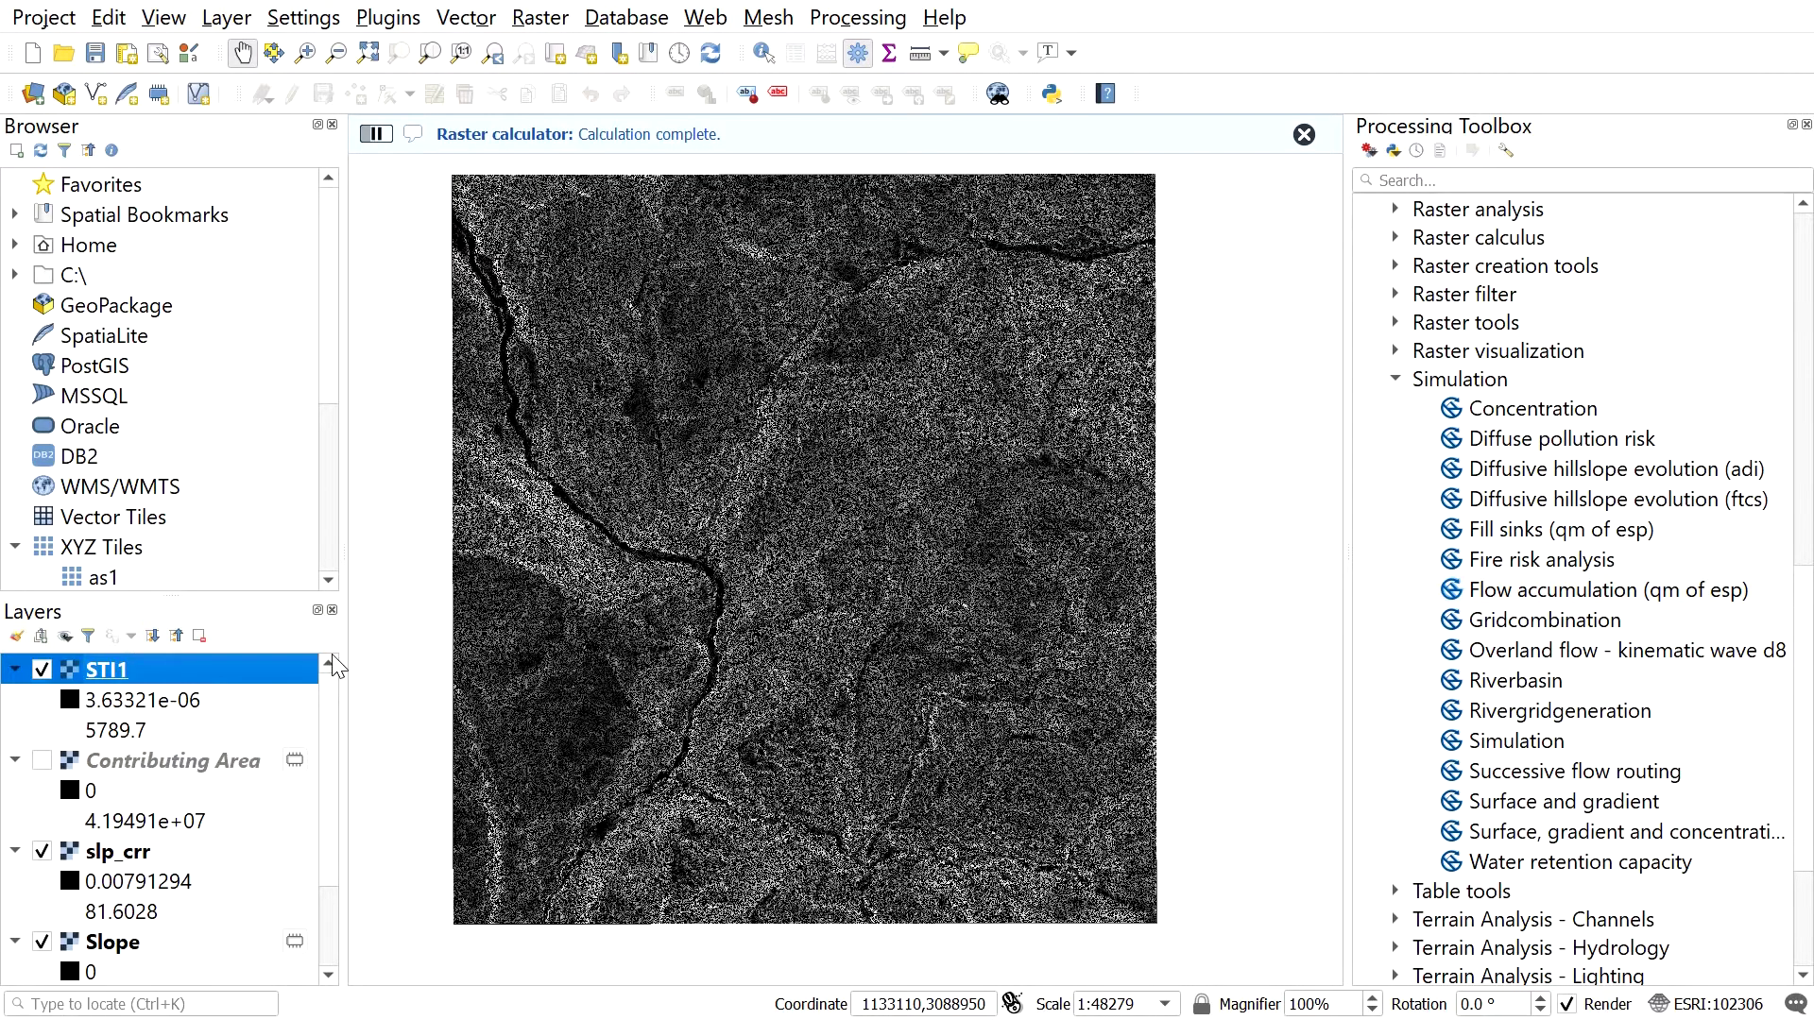
scroll(708, 615, "down", 1)
scroll(713, 567, "up", 1)
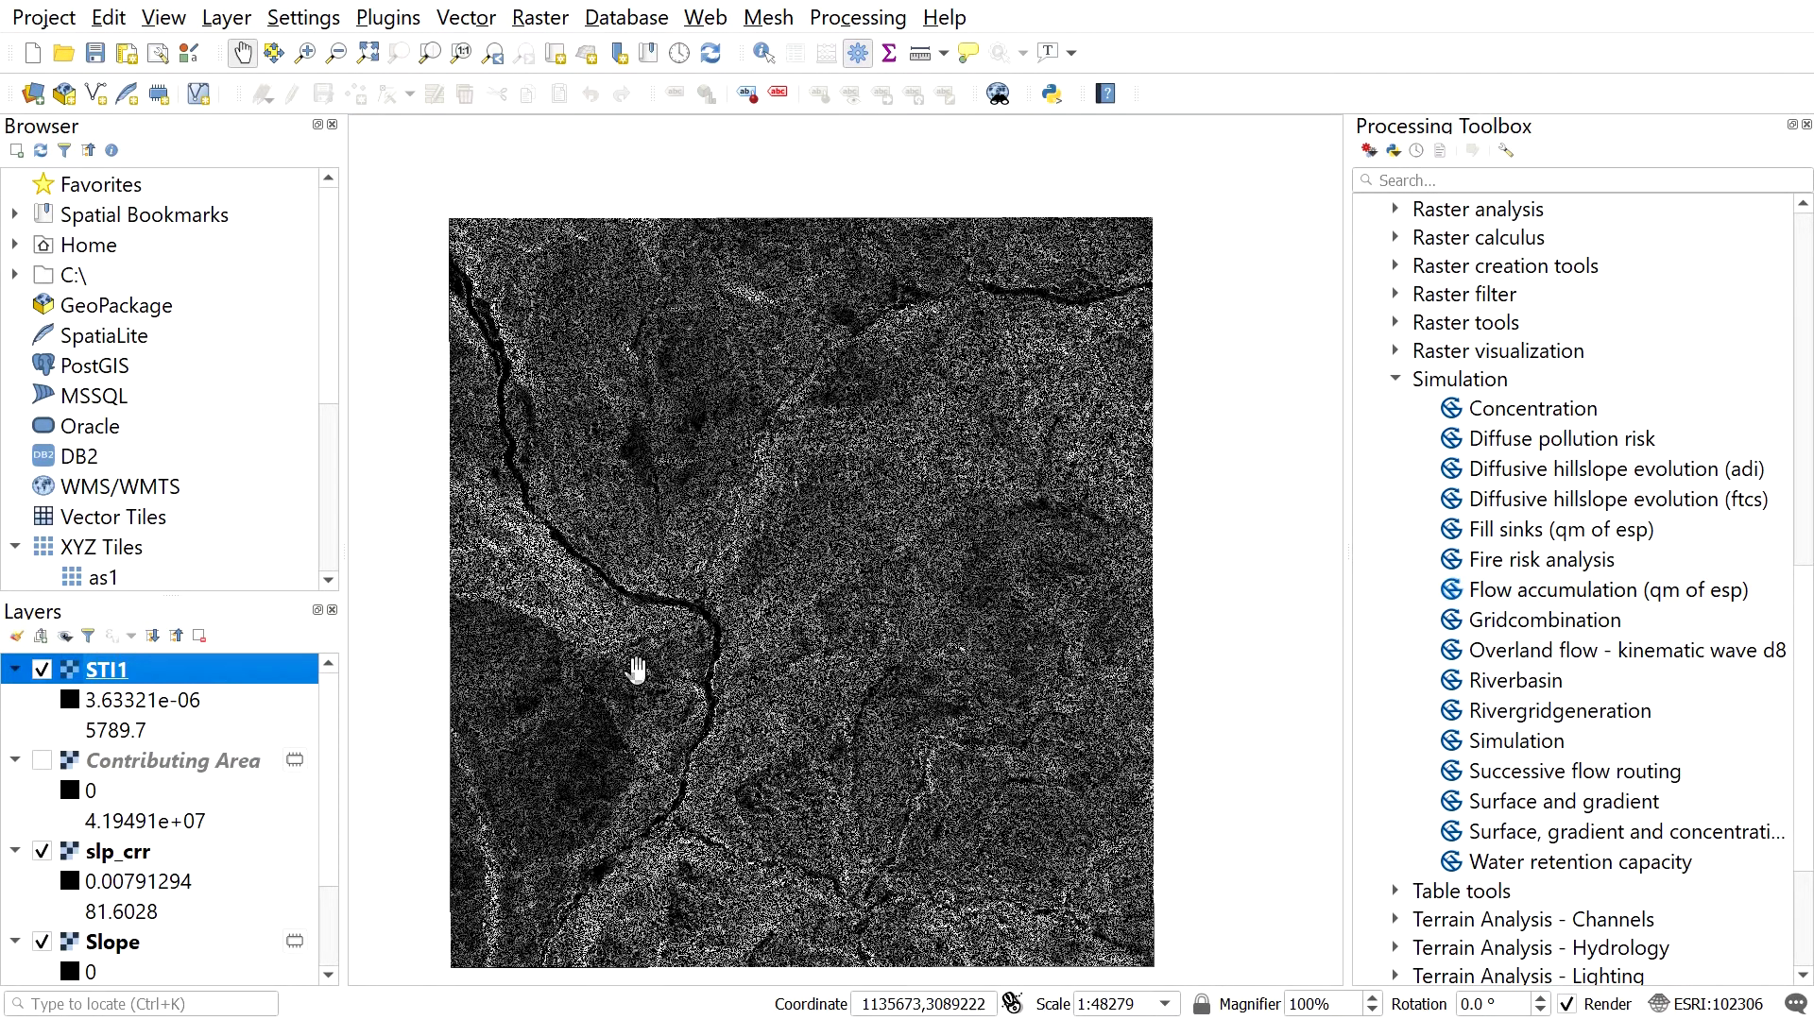
left_click_drag(636, 669, 614, 648)
Style STI1 as singleband pseudocolor with five red-to-blue classes from 0.0000 to 5789.6992.
right_click(121, 667)
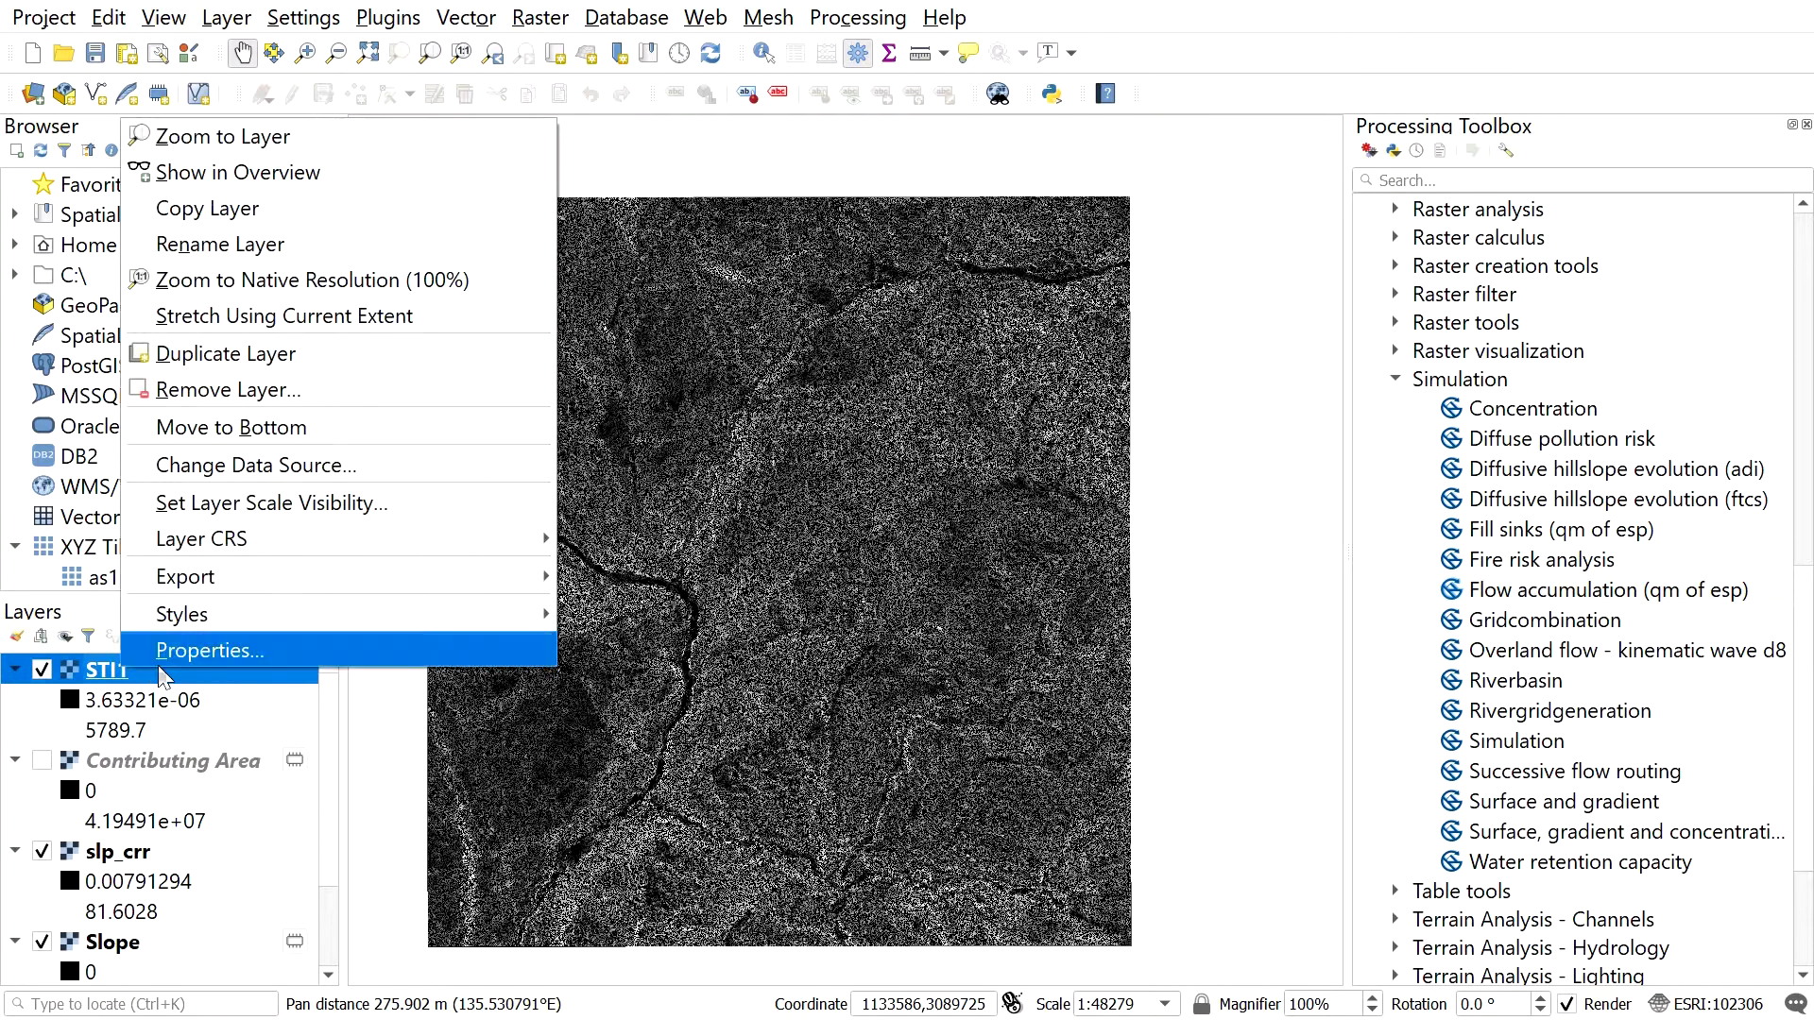
left_click(197, 653)
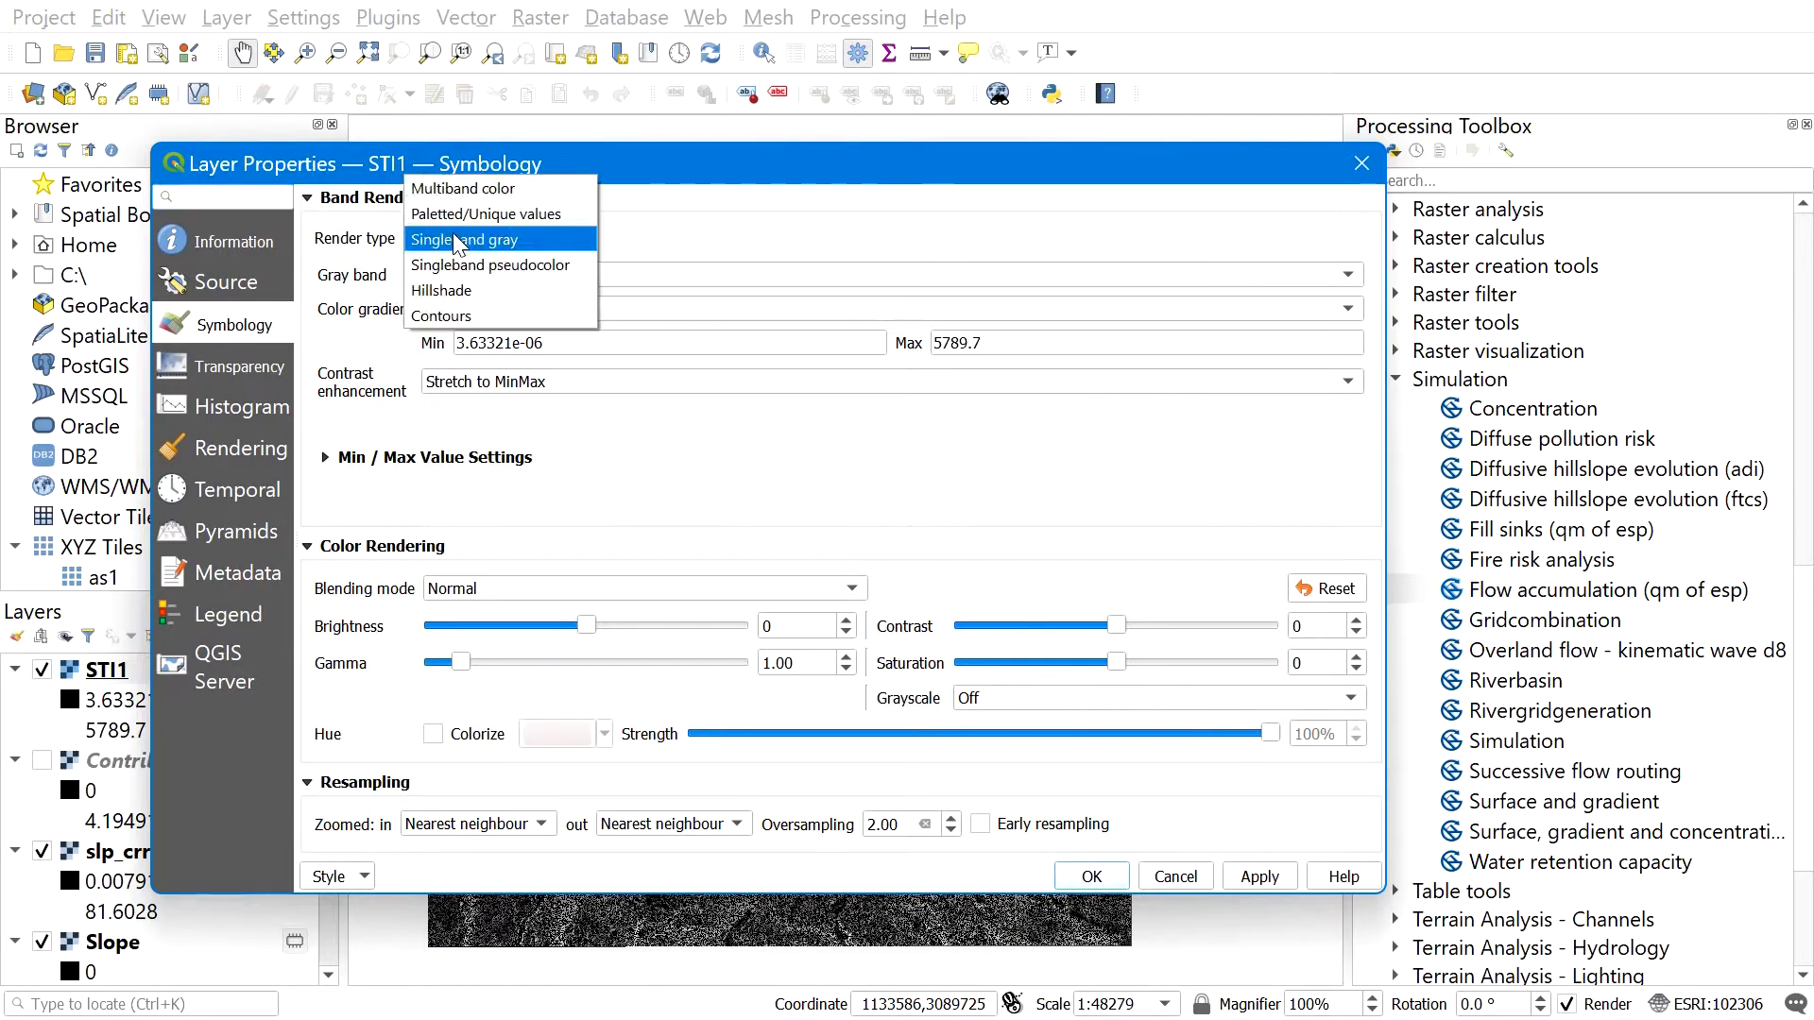
left_click(455, 241)
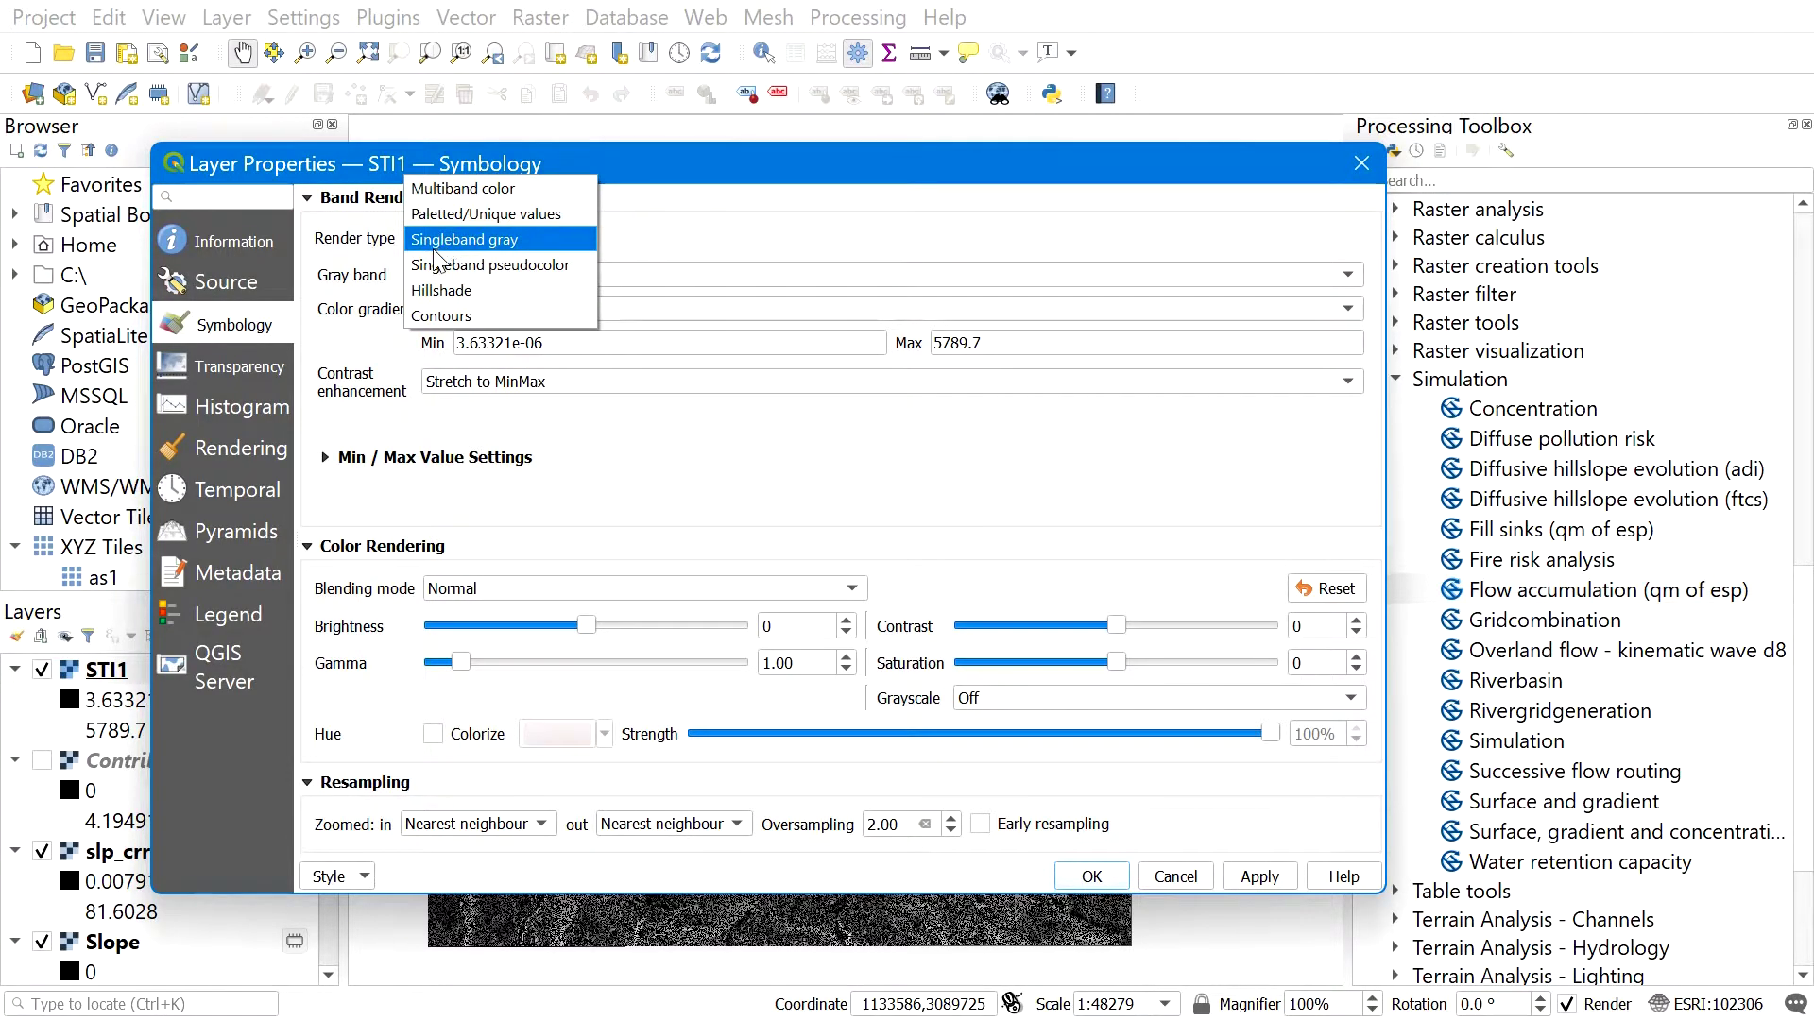
left_click(435, 266)
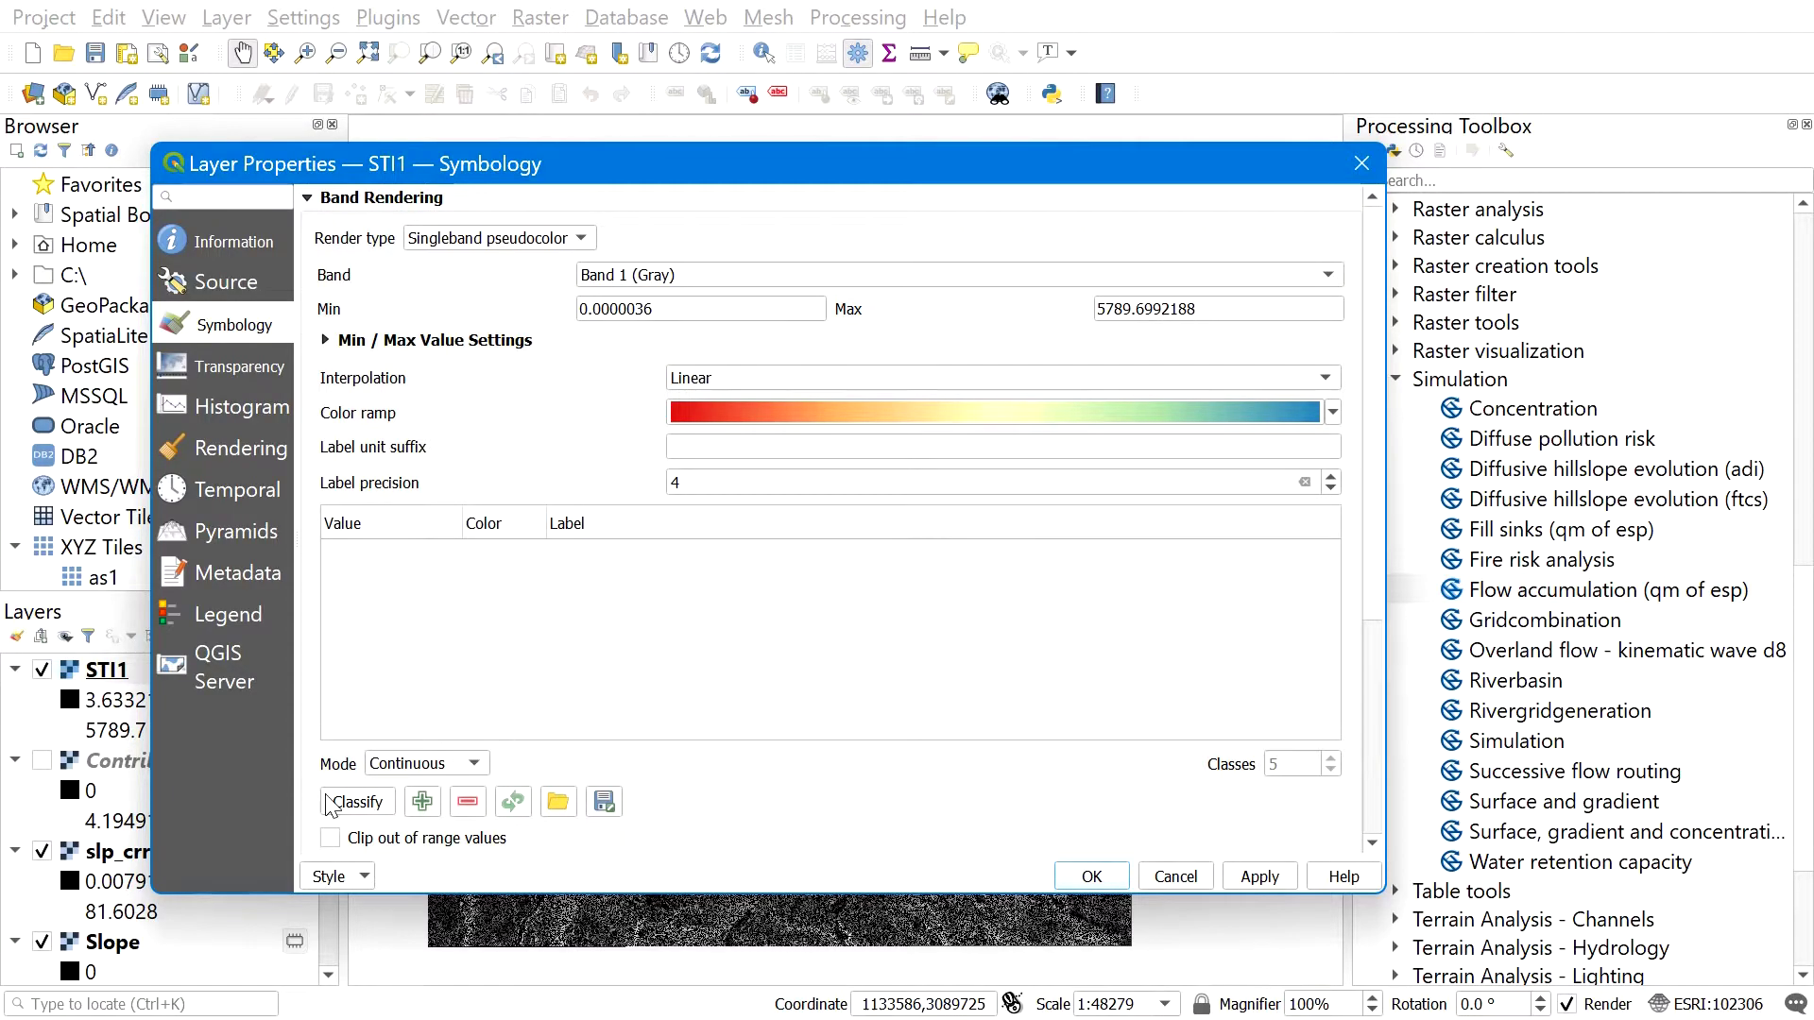
left_click(853, 416)
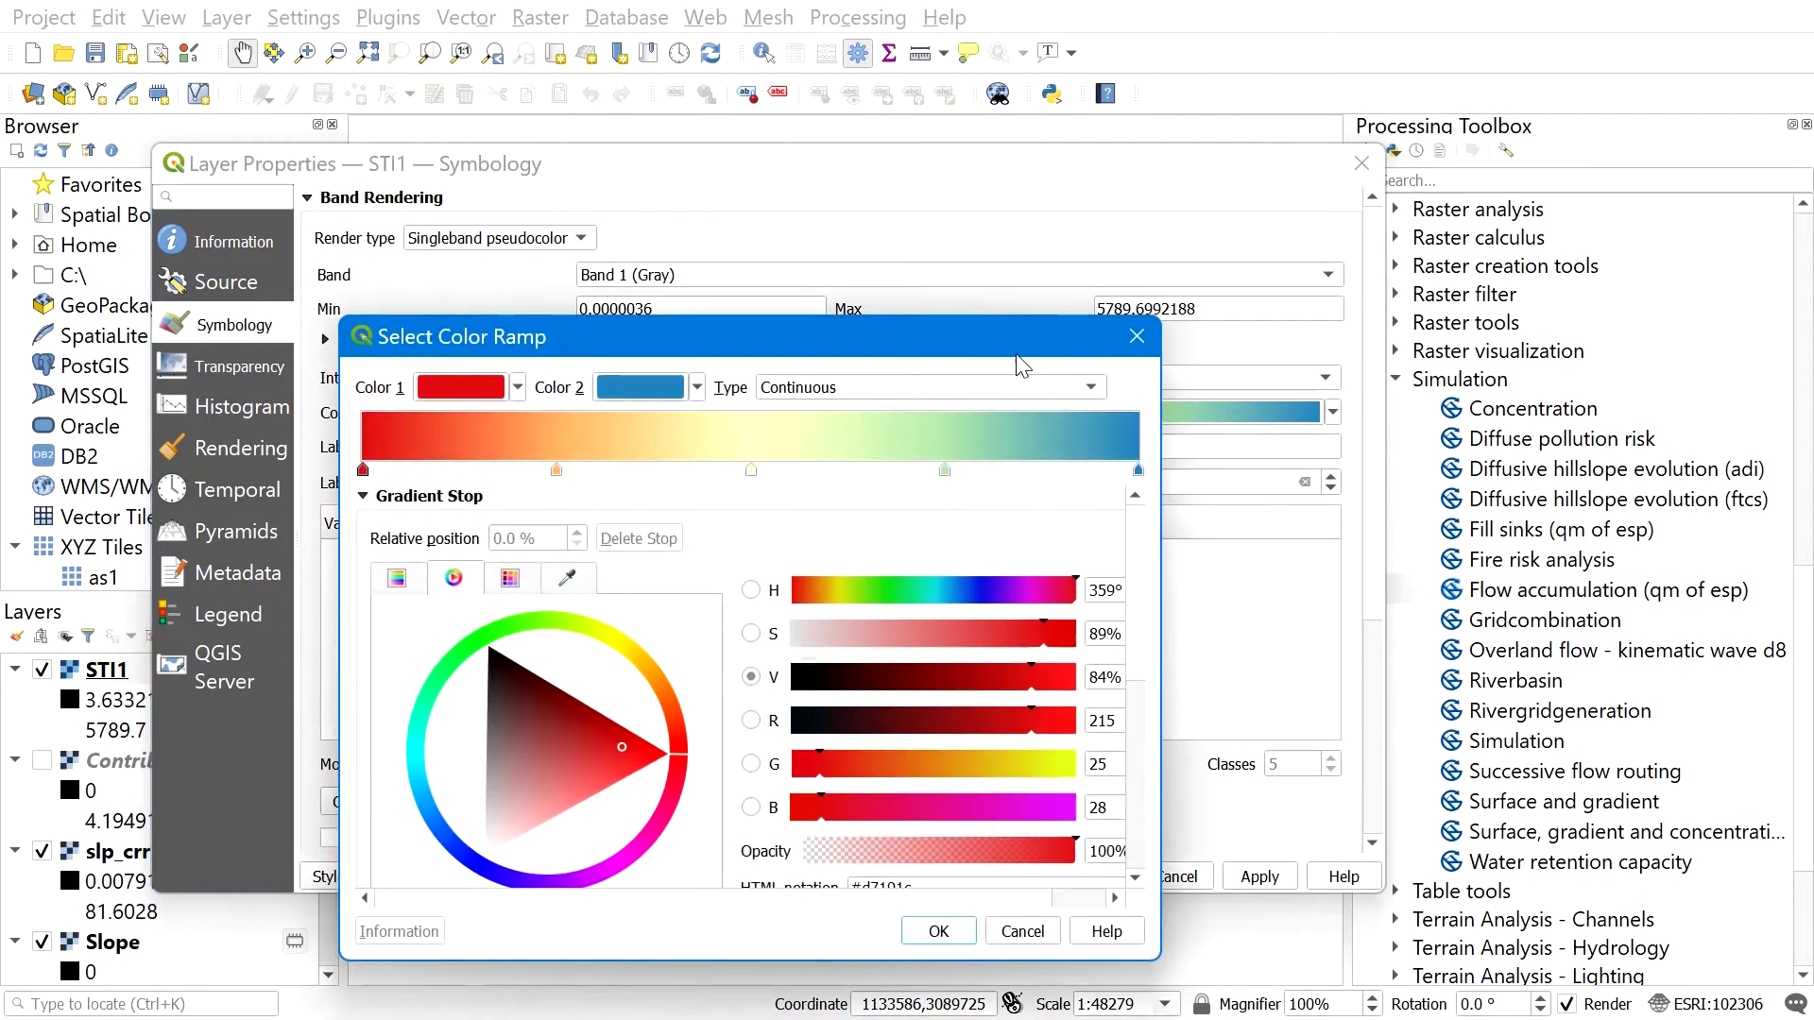
left_click(1103, 332)
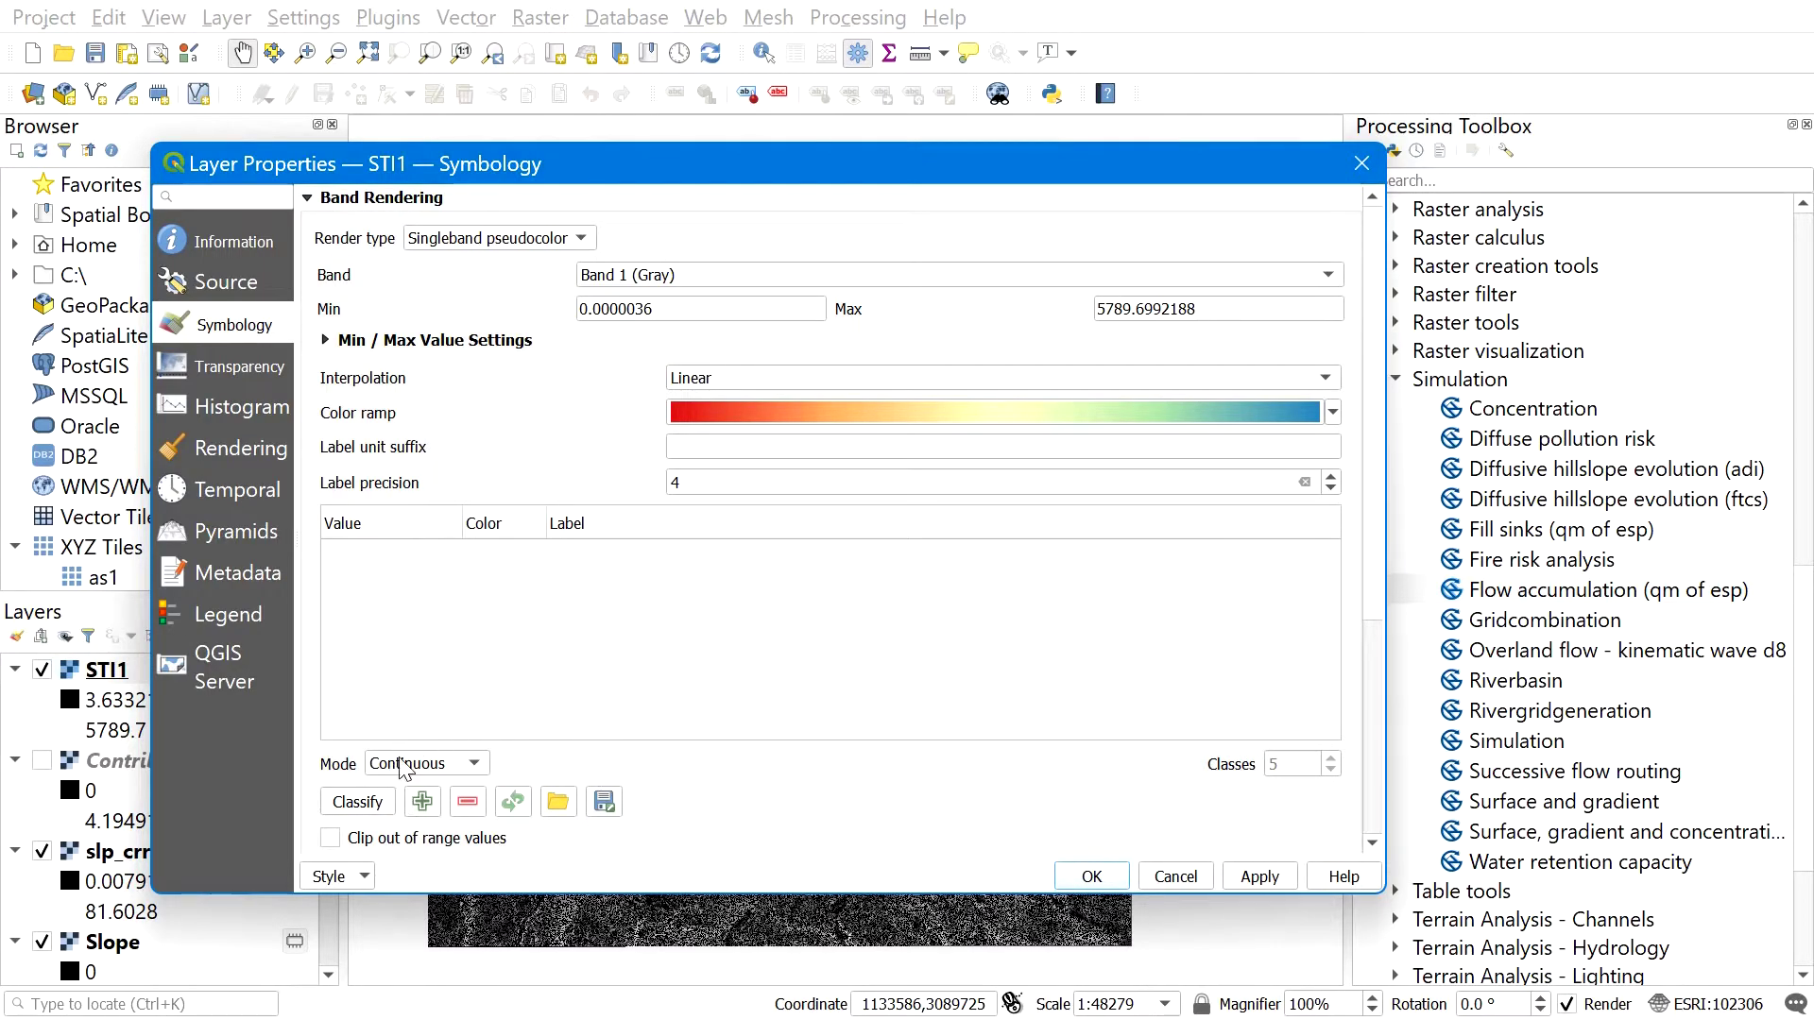
left_click(355, 802)
scroll(447, 645, "down", 3)
scroll(447, 645, "up", 3)
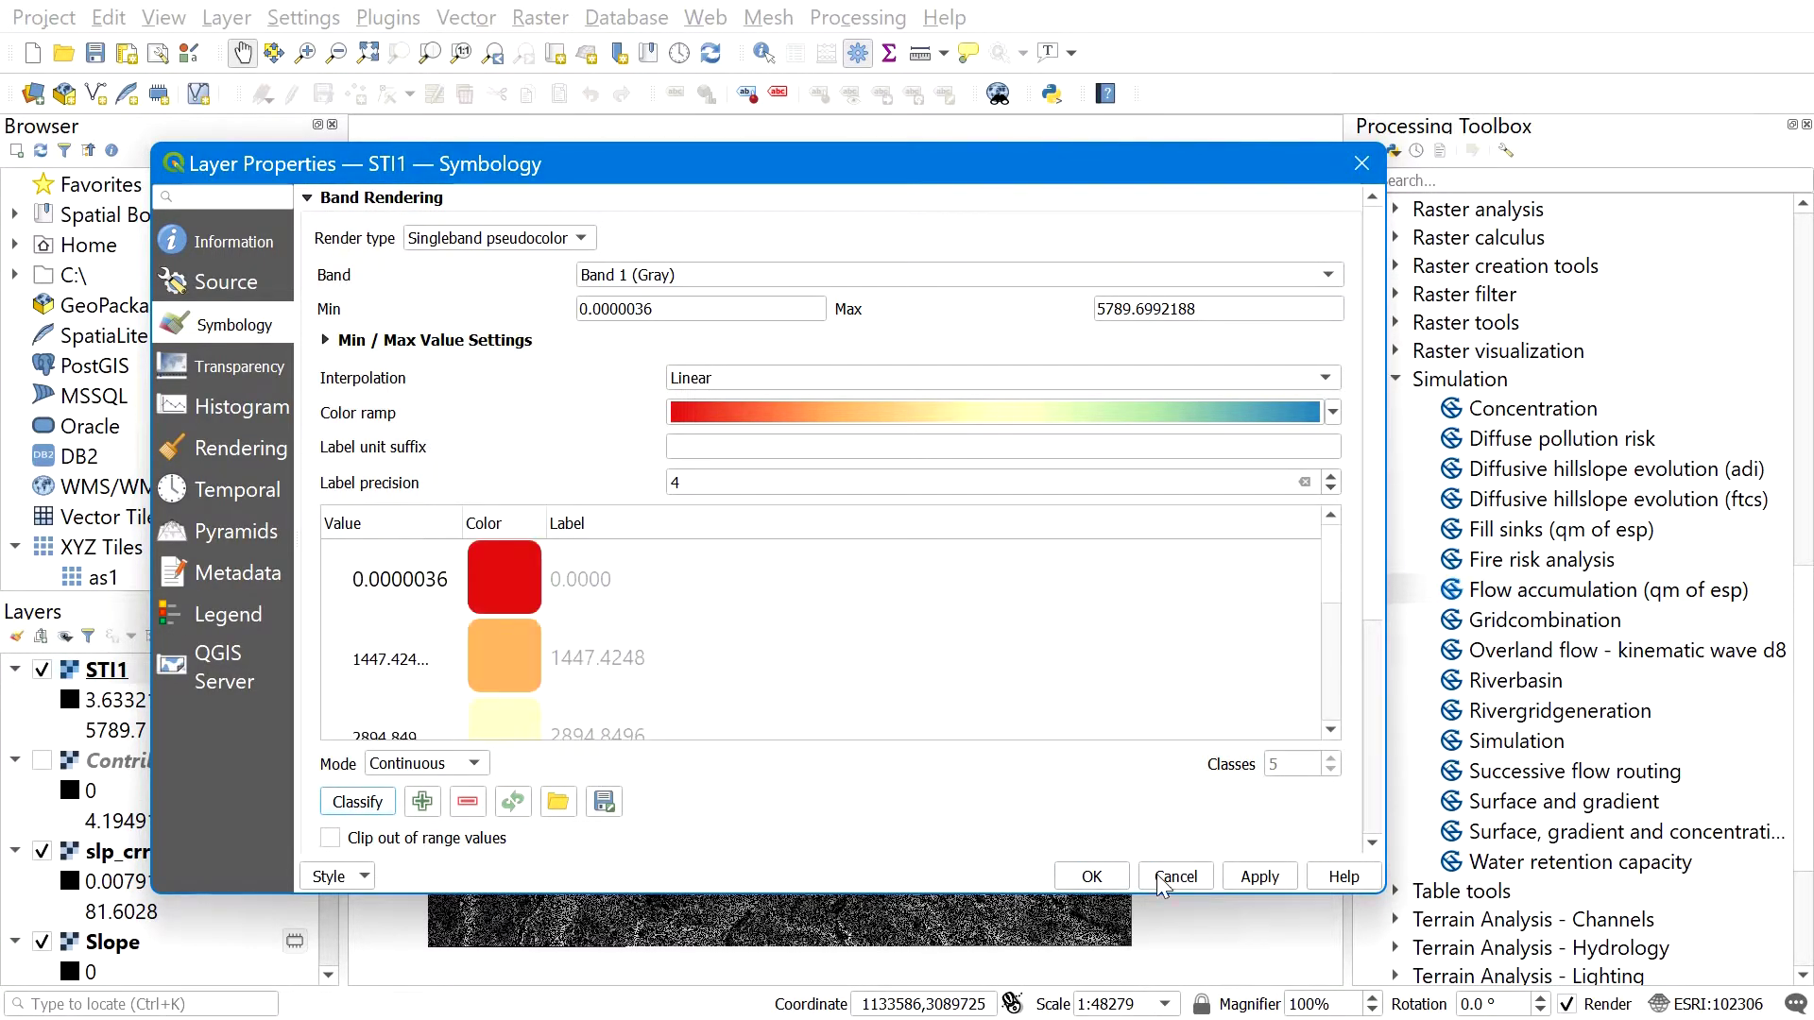
left_click(1091, 877)
scroll(672, 599, "up", 4)
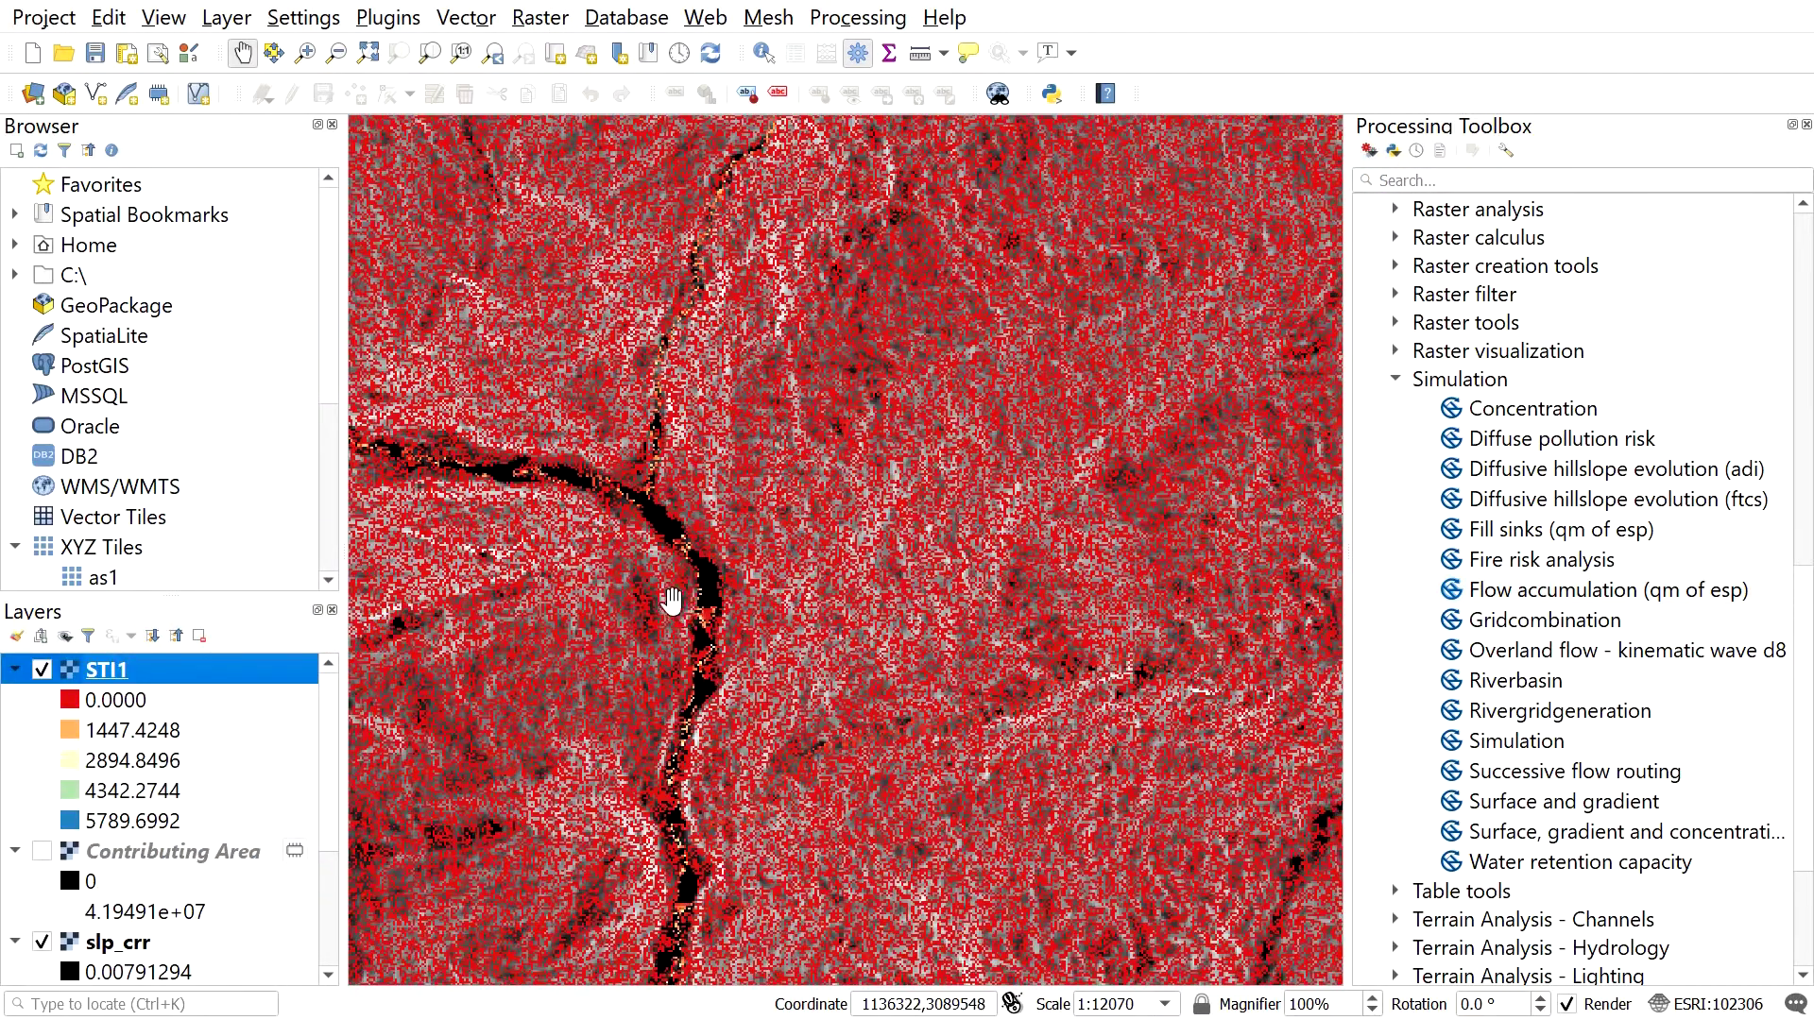
scroll(657, 564, "down", 2)
scroll(781, 514, "down", 2)
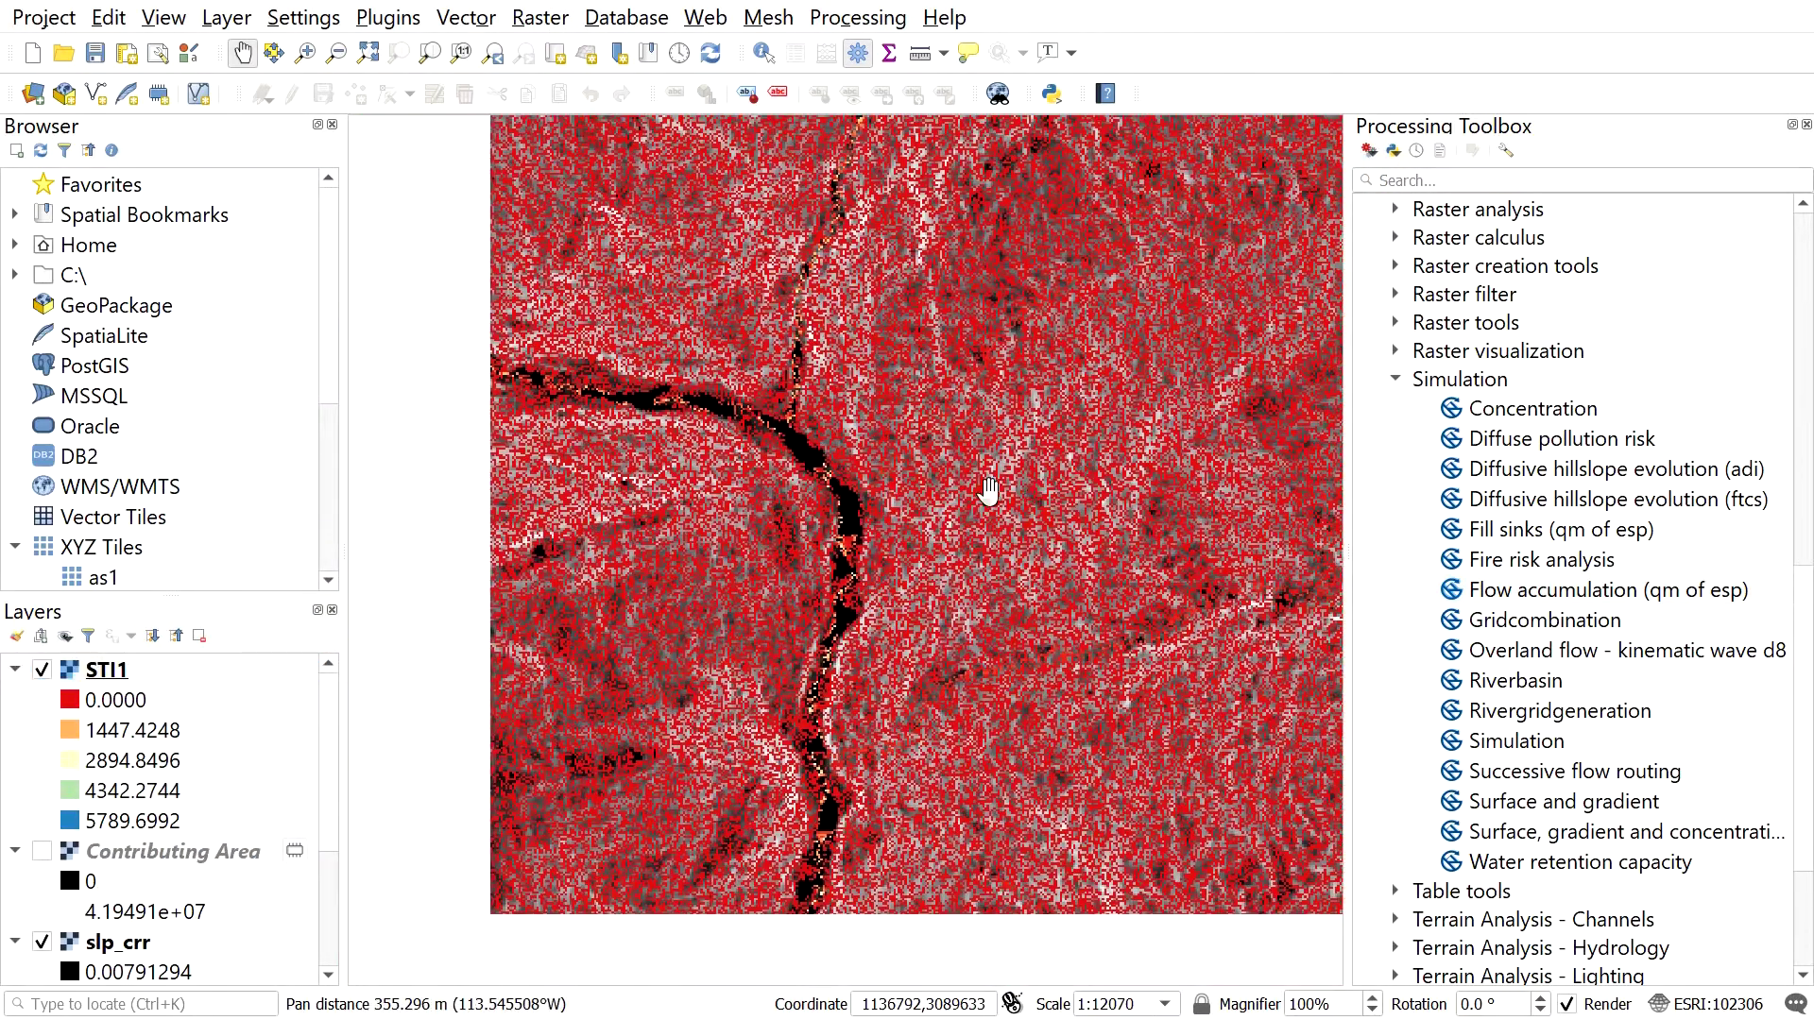